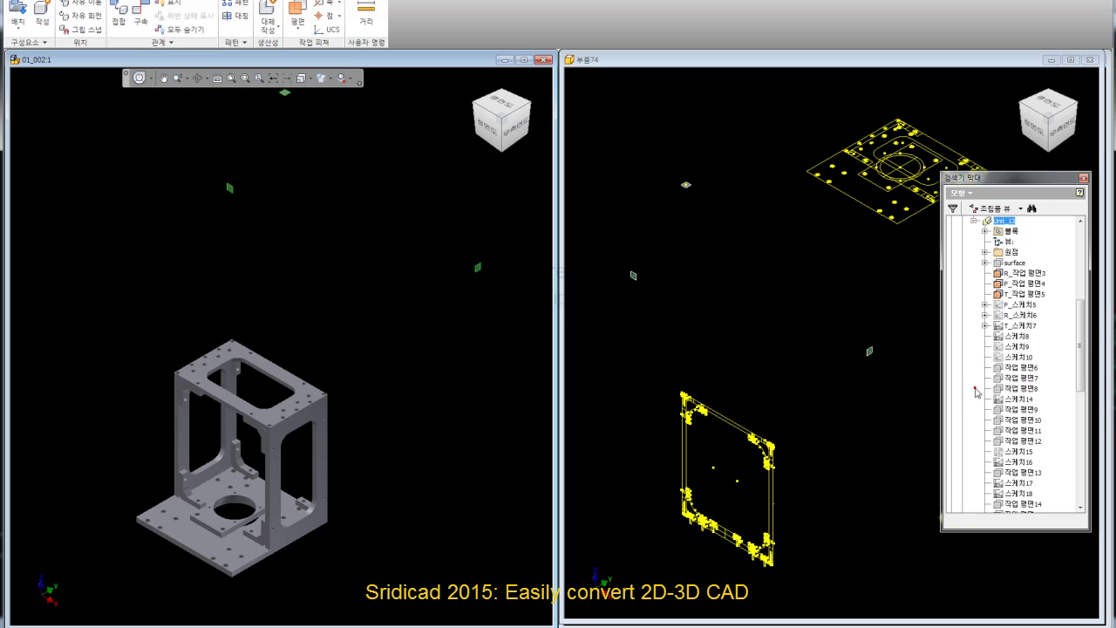
Hide the three layout work planes and make sketches F/R/T_스케치 5–7 visible.
right_click(1035, 294)
click(1052, 359)
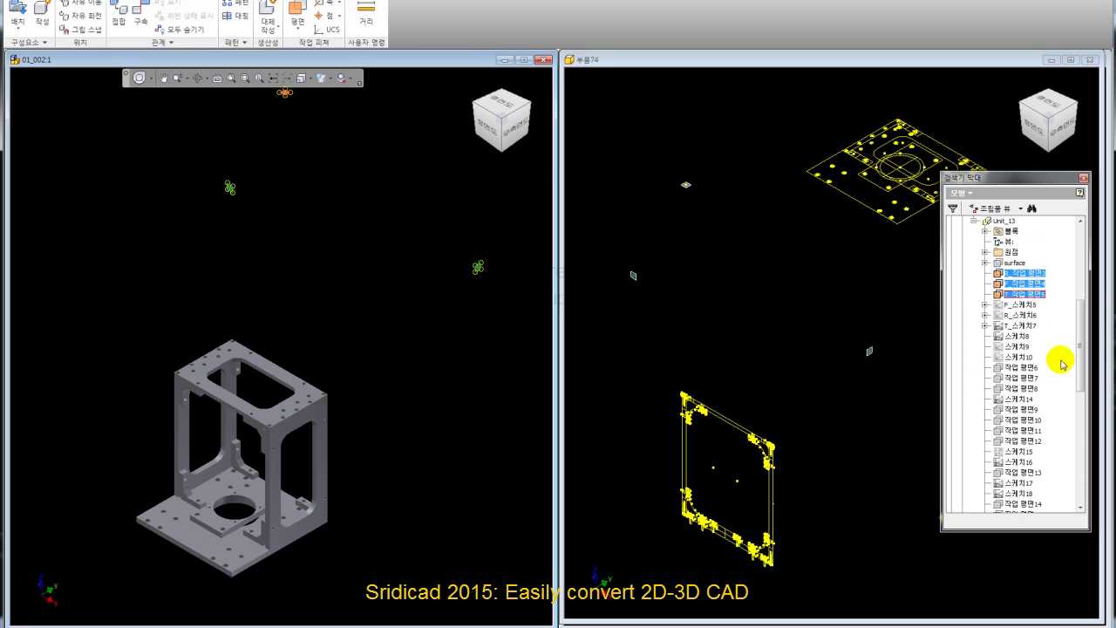
click(1026, 305)
shift+click(1027, 325)
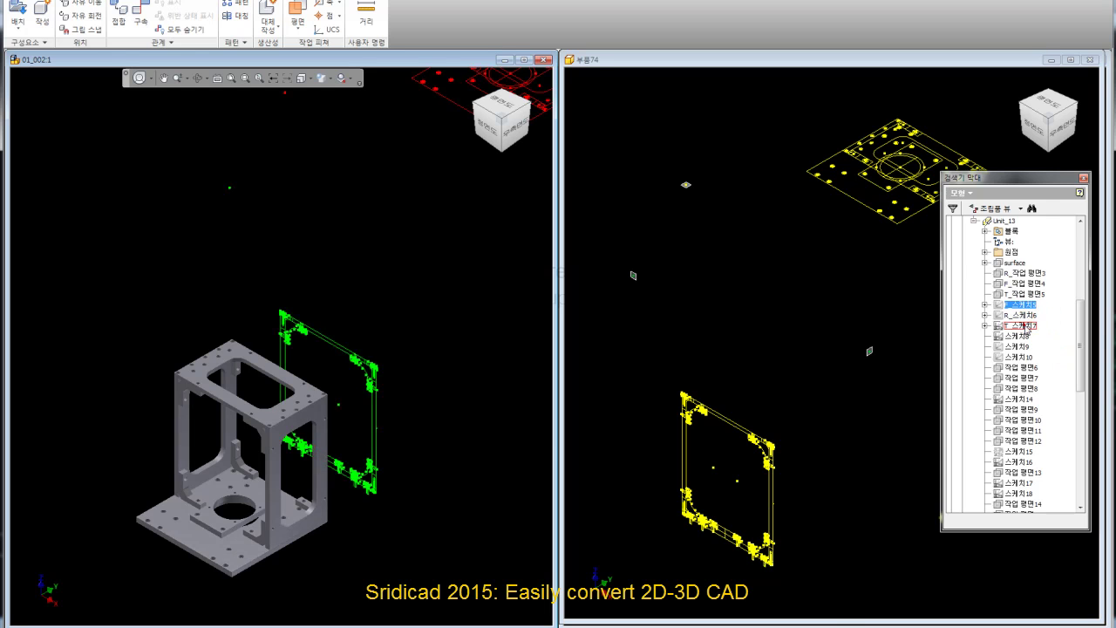
right_click(1026, 326)
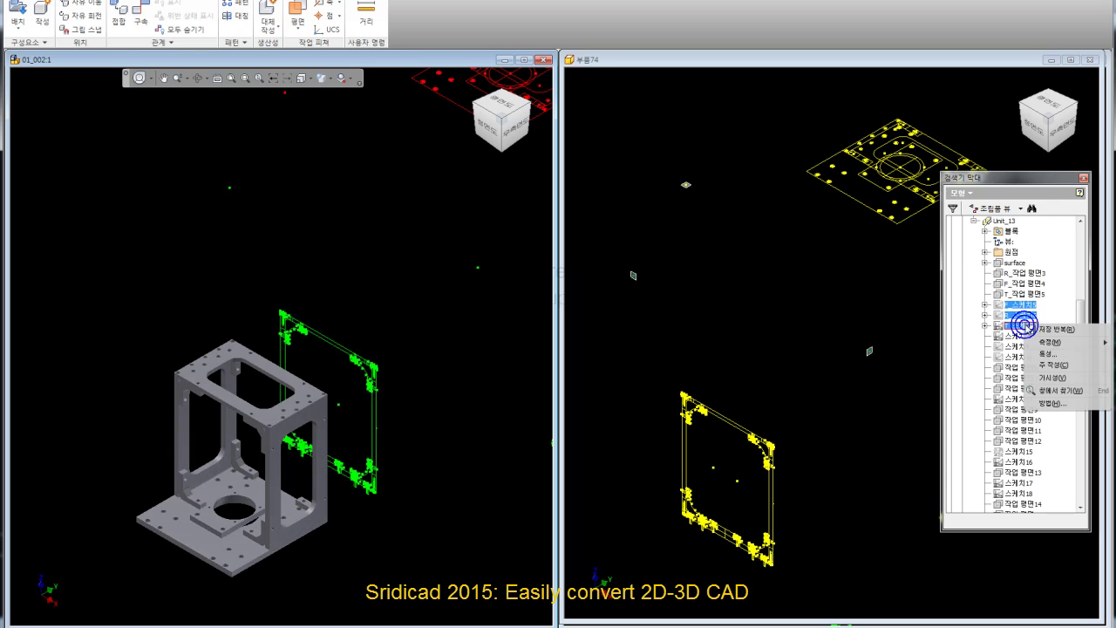
click(1052, 370)
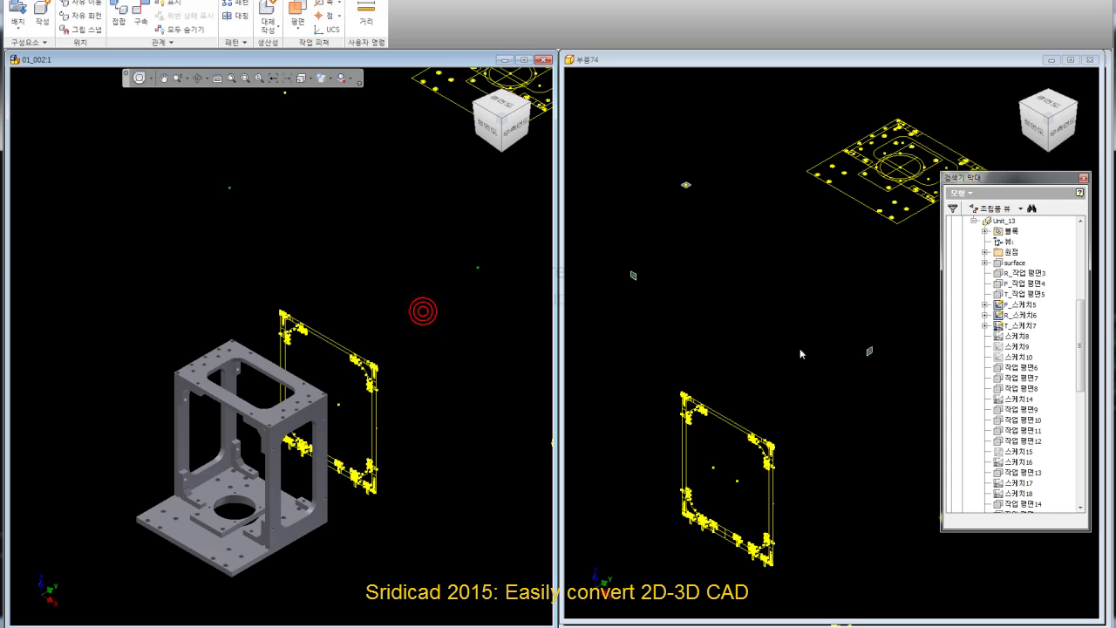
Move the layout sketch -1000 mm along its direction with Grip Snap and finish with Done.
scroll(428, 321, up, 5)
scroll(427, 321, down, 1)
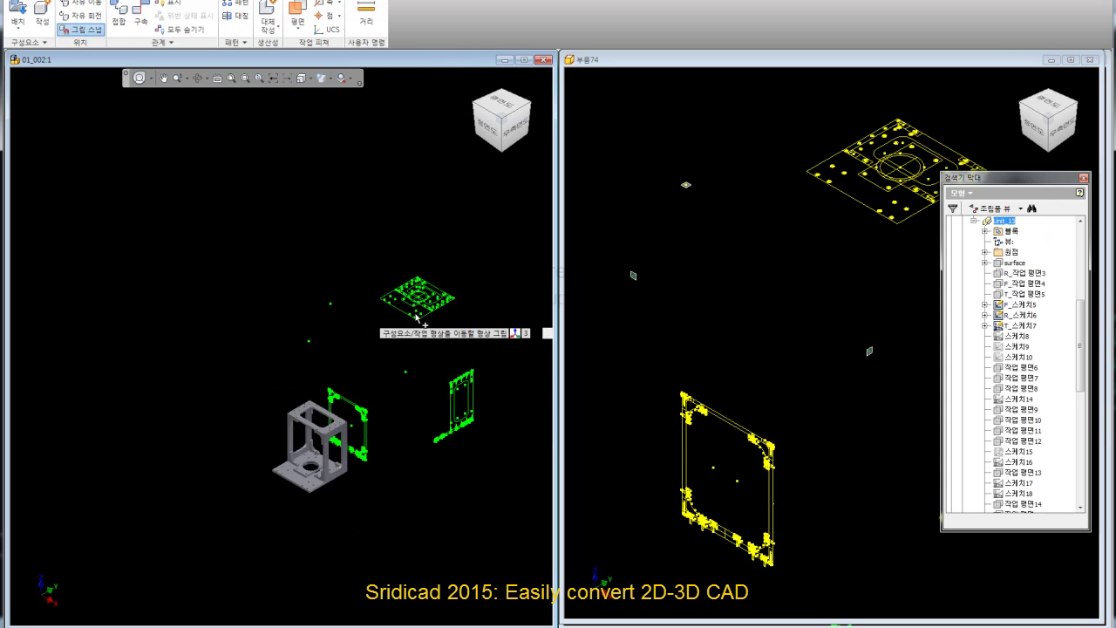
scroll(380, 336, down, 3)
scroll(401, 330, down, 2)
click(436, 324)
click(460, 323)
drag(456, 319, 232, 366)
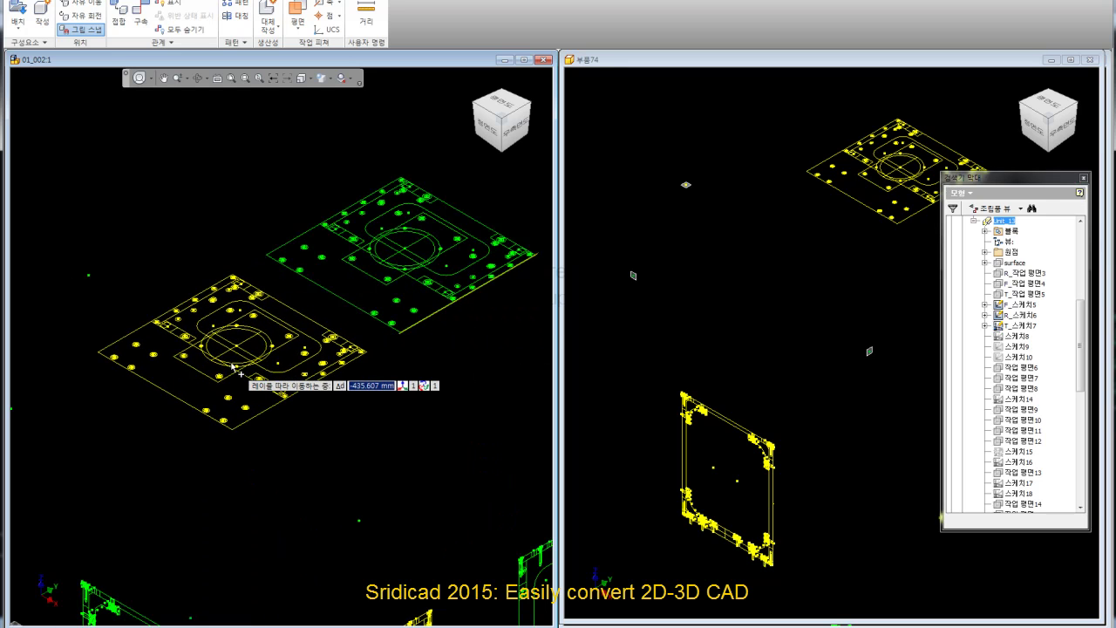
key(Return)
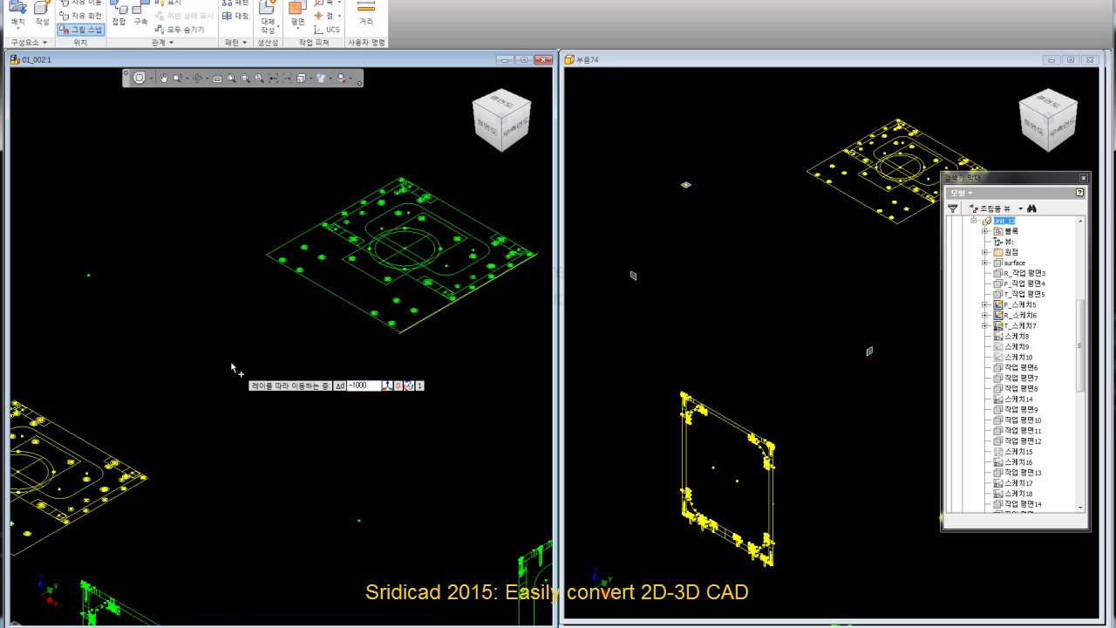
scroll(340, 371, down, 5)
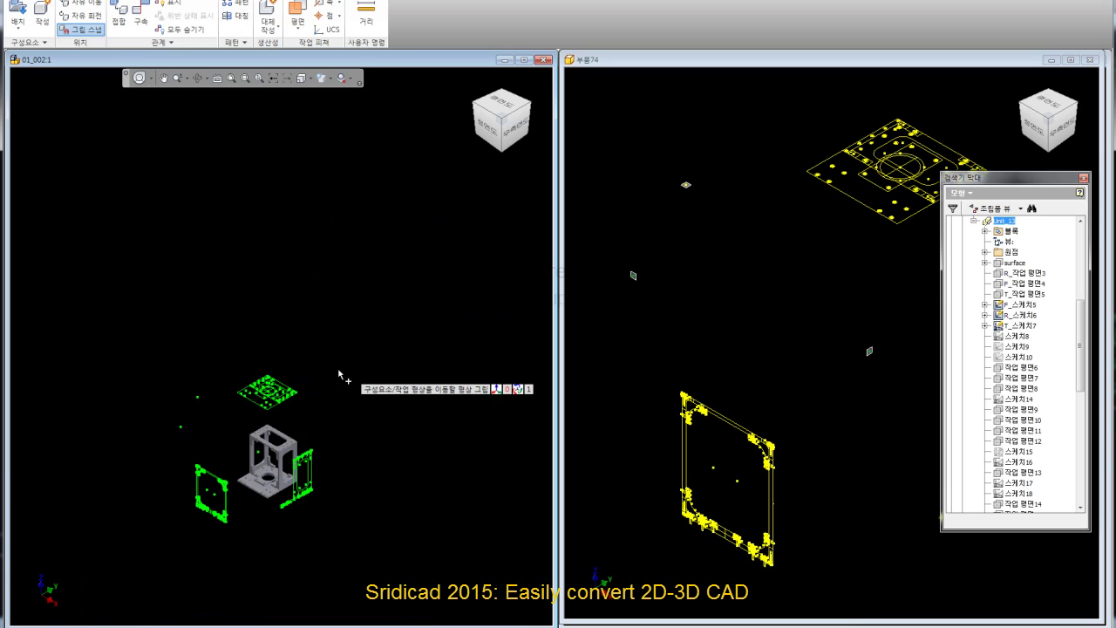
right_click(325, 349)
click(310, 400)
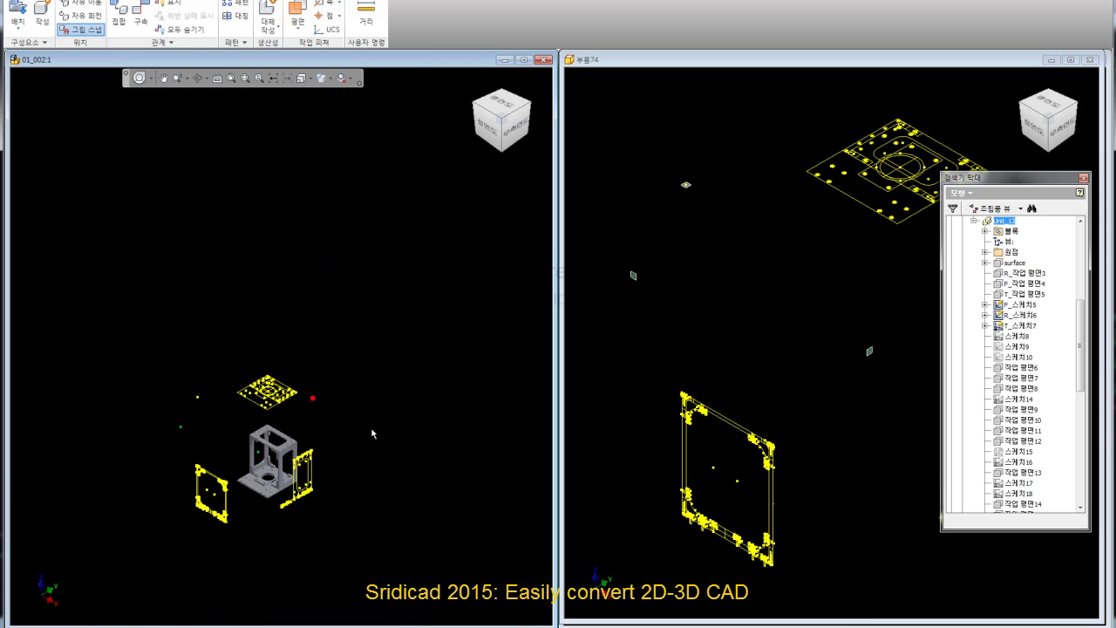
scroll(269, 523, up, 3)
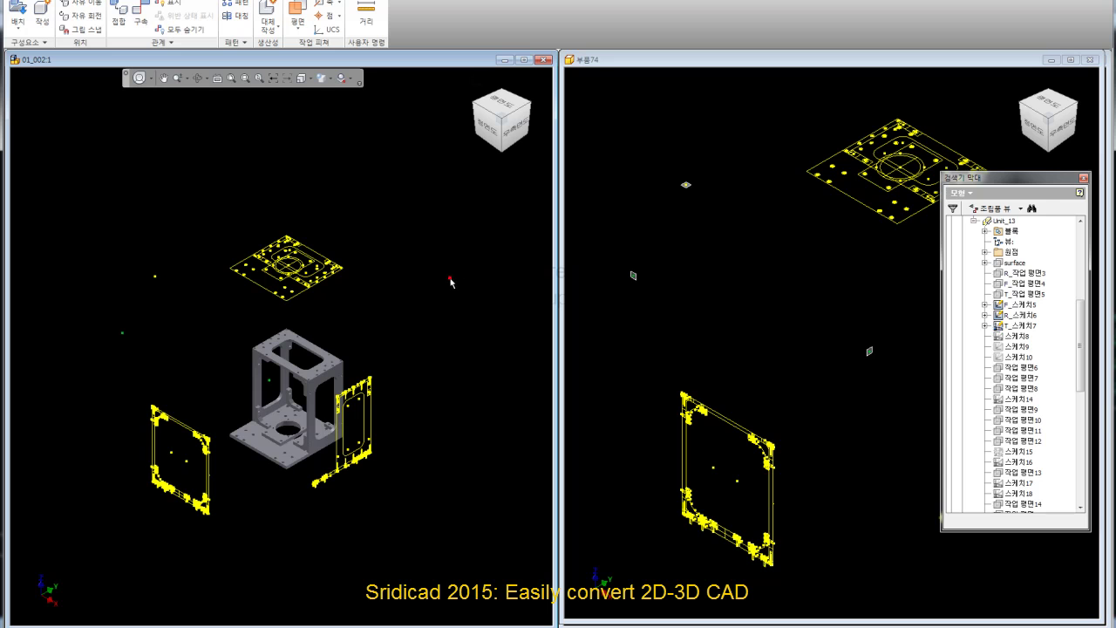
scroll(332, 453, up, 2)
scroll(305, 482, up, 1)
scroll(318, 480, up, 1)
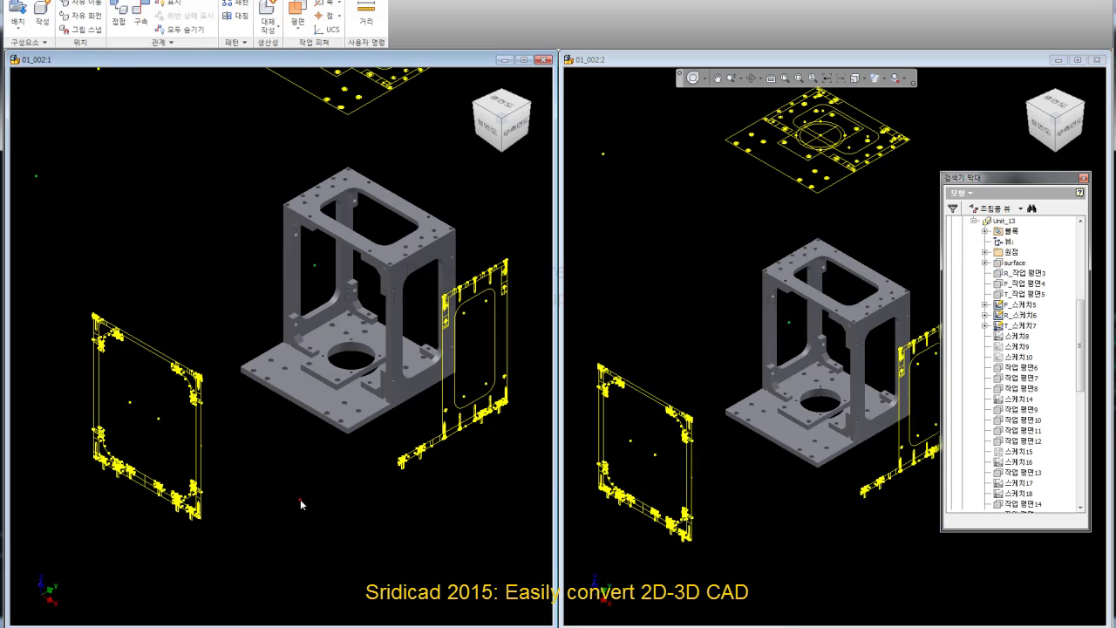
Zoom into the sketch and set the left window to the ViewCube front view.
scroll(111, 337, up, 5)
scroll(120, 263, up, 2)
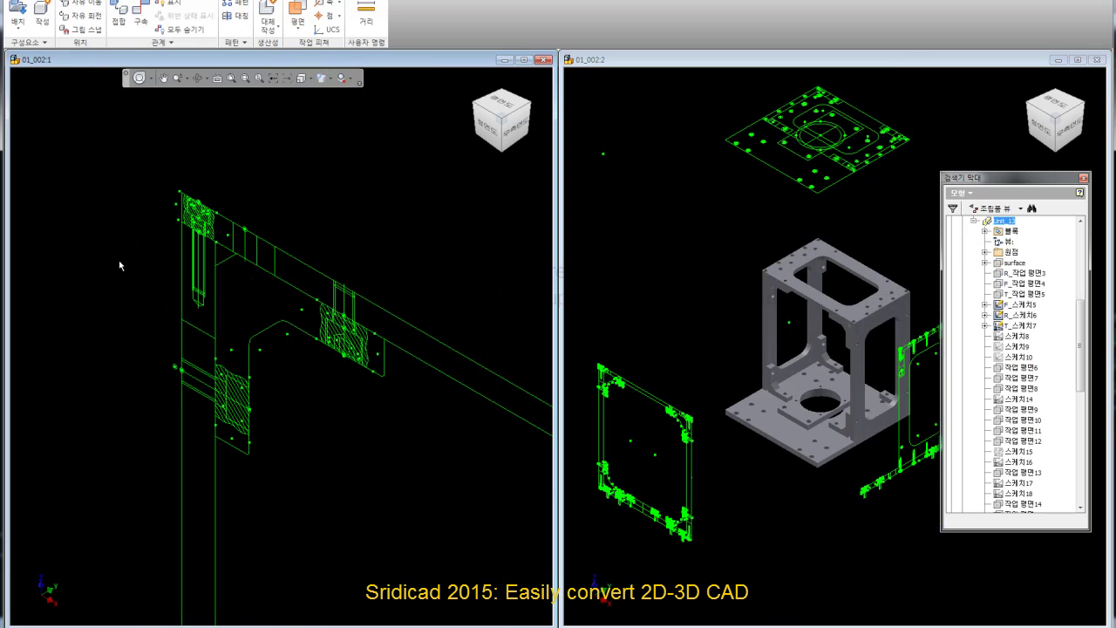
scroll(242, 220, up, 2)
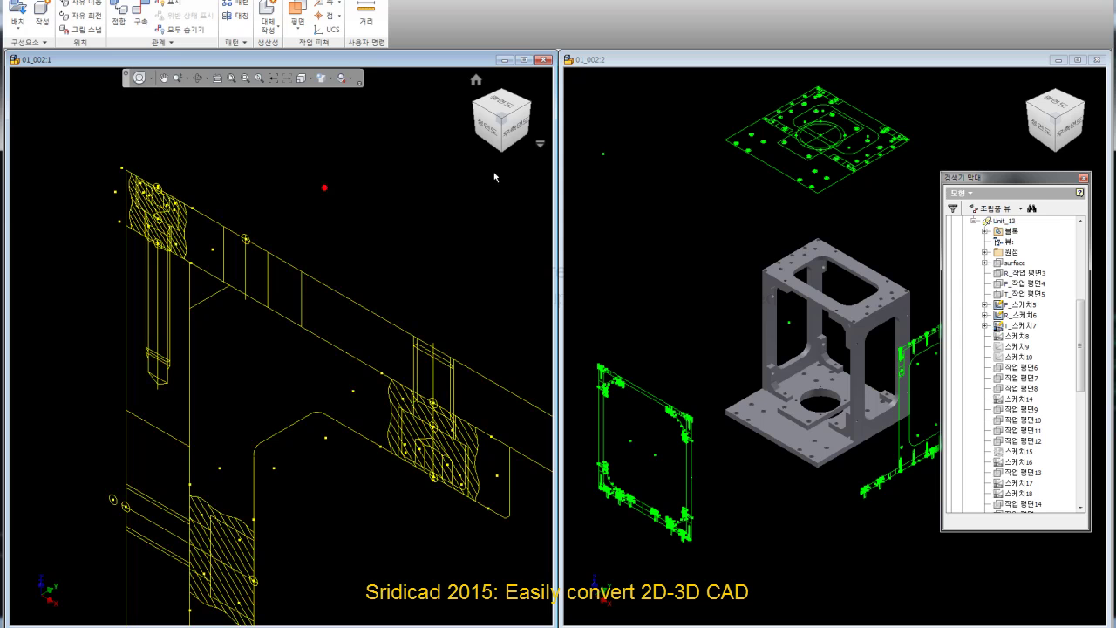
click(488, 126)
scroll(247, 375, up, 2)
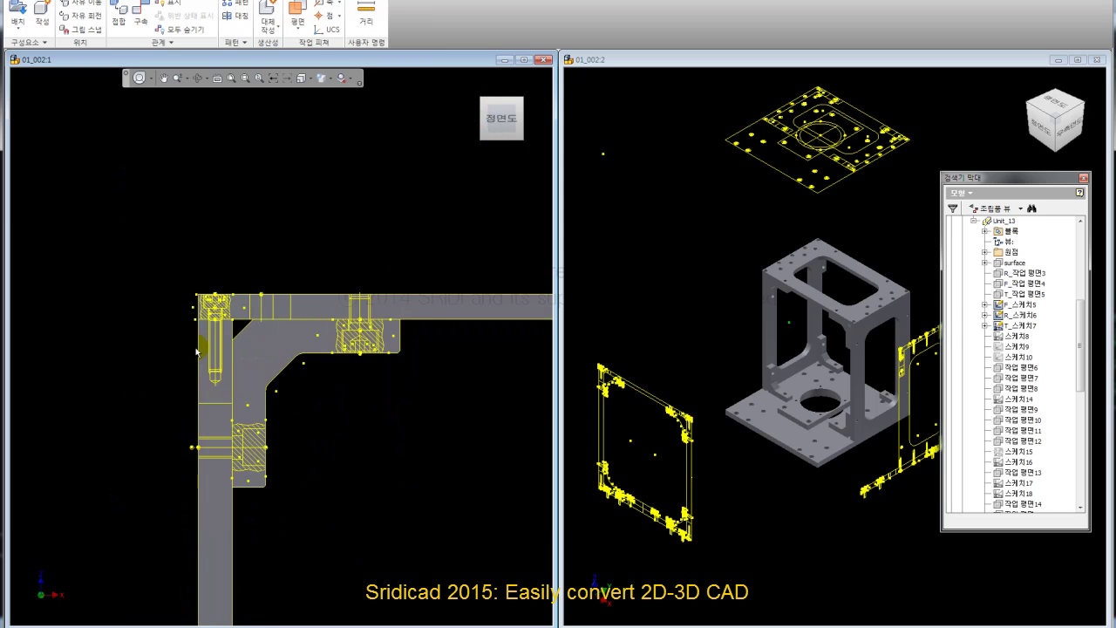
scroll(199, 354, up, 2)
Activate the right 3D window and zoom in on the frame corner.
click(691, 292)
scroll(689, 283, up, 3)
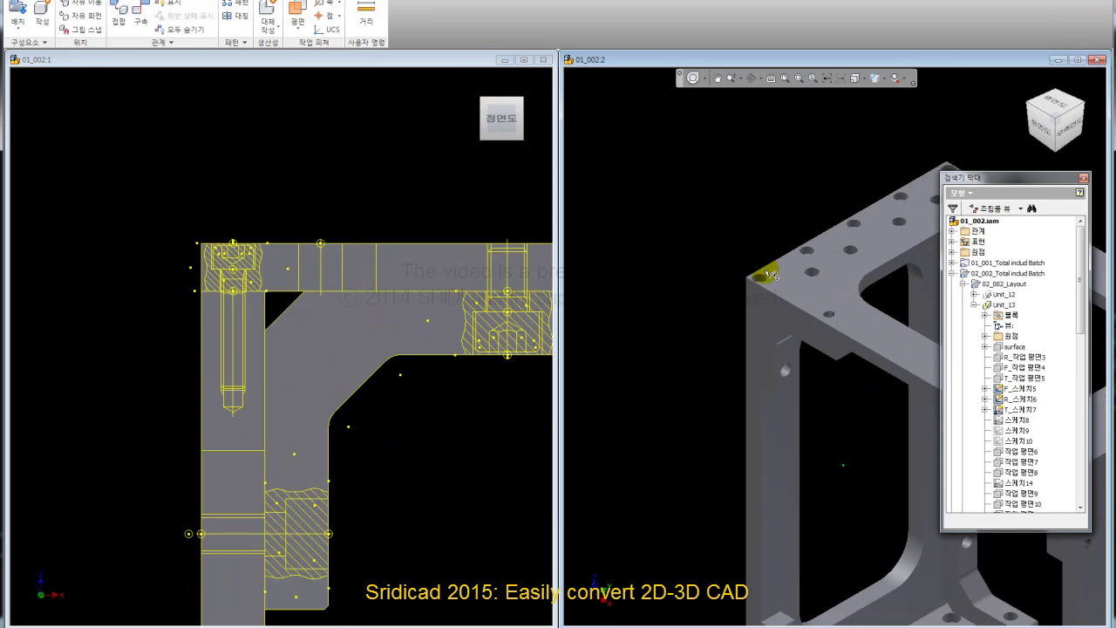
scroll(686, 272, up, 3)
Centre, orbit and zoom the SteeringWheel view onto the corner's counterbored hole.
click(693, 78)
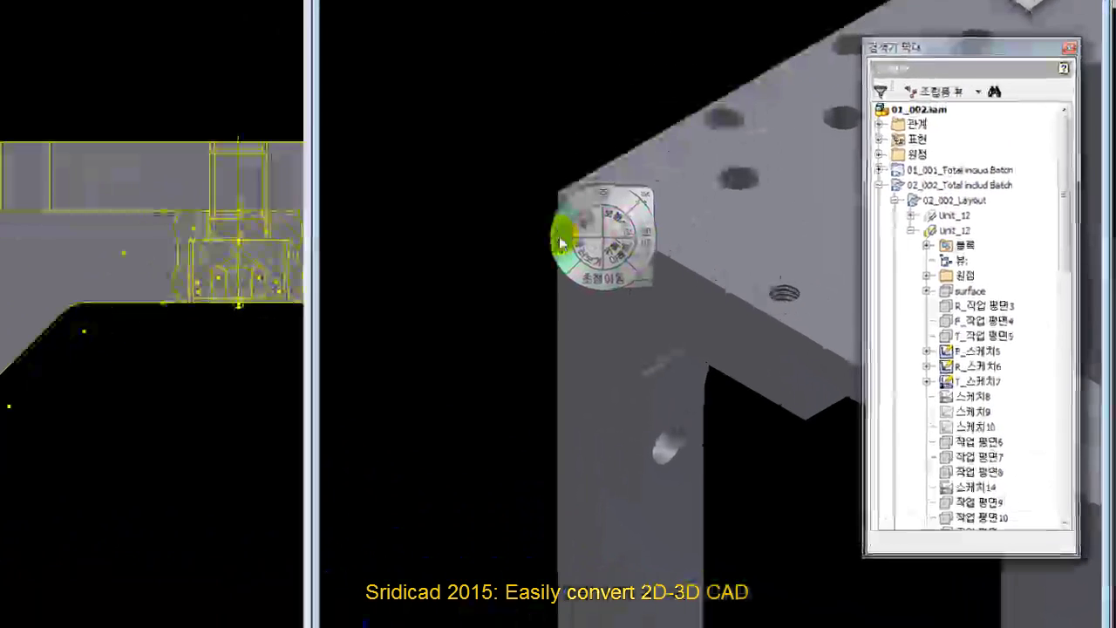
drag(600, 218, 611, 214)
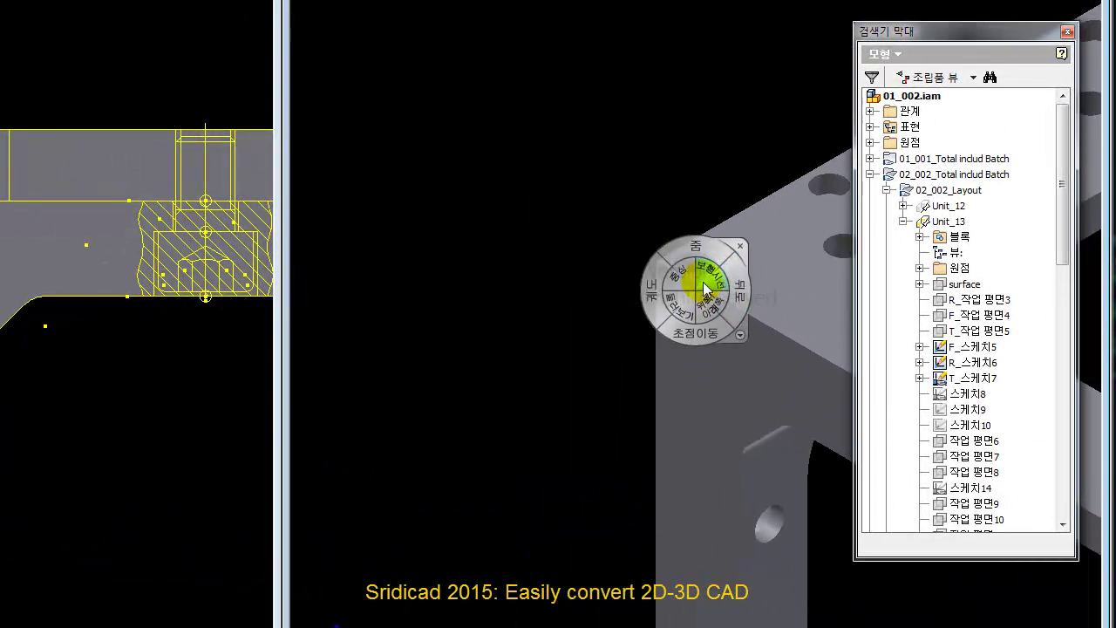
mouse_move(663, 330)
mouse_down()
mouse_move(626, 341)
mouse_move(650, 388)
mouse_up()
drag(740, 276, 738, 386)
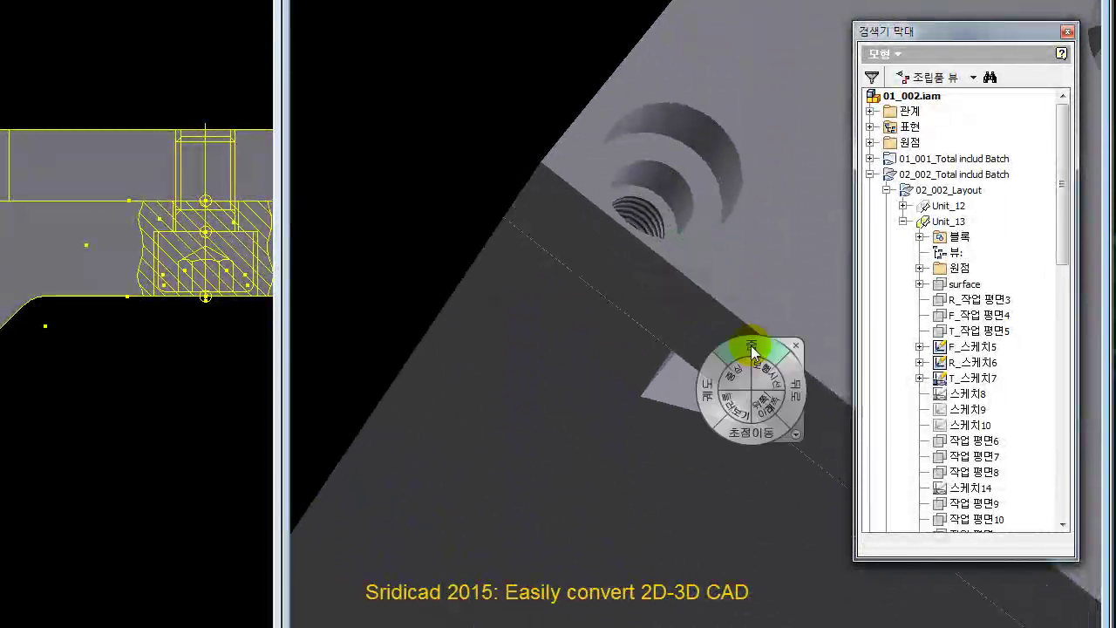
drag(461, 124, 511, 128)
click(522, 120)
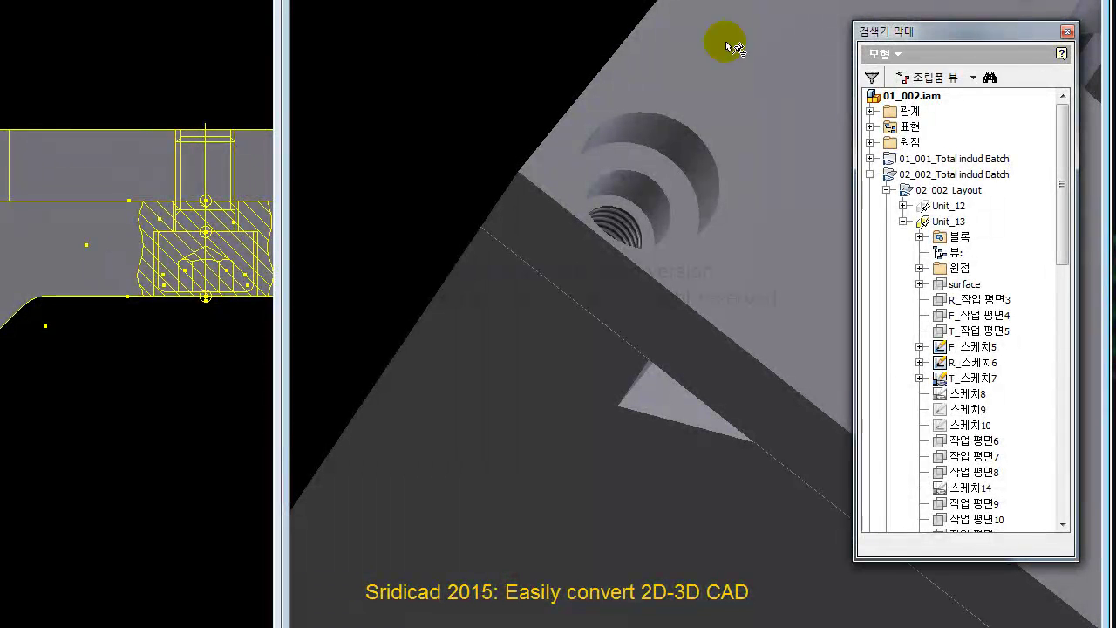
Switch the browser to 즐겨찾기 and drag a JIS B 1176 cap screw toward the hole.
click(888, 55)
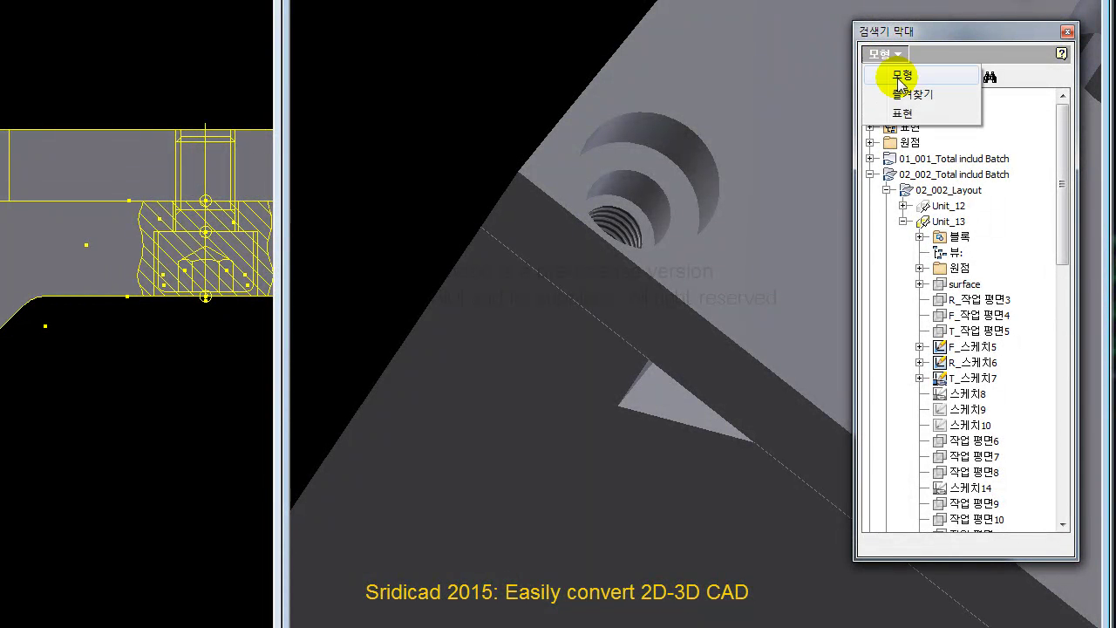
click(913, 93)
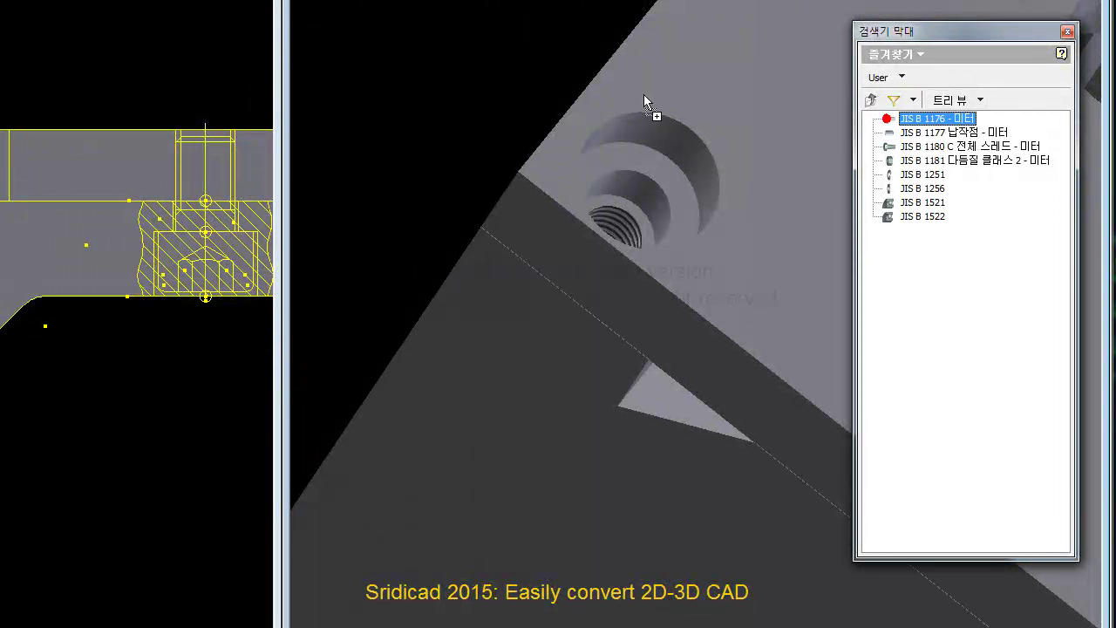
drag(500, 91, 529, 108)
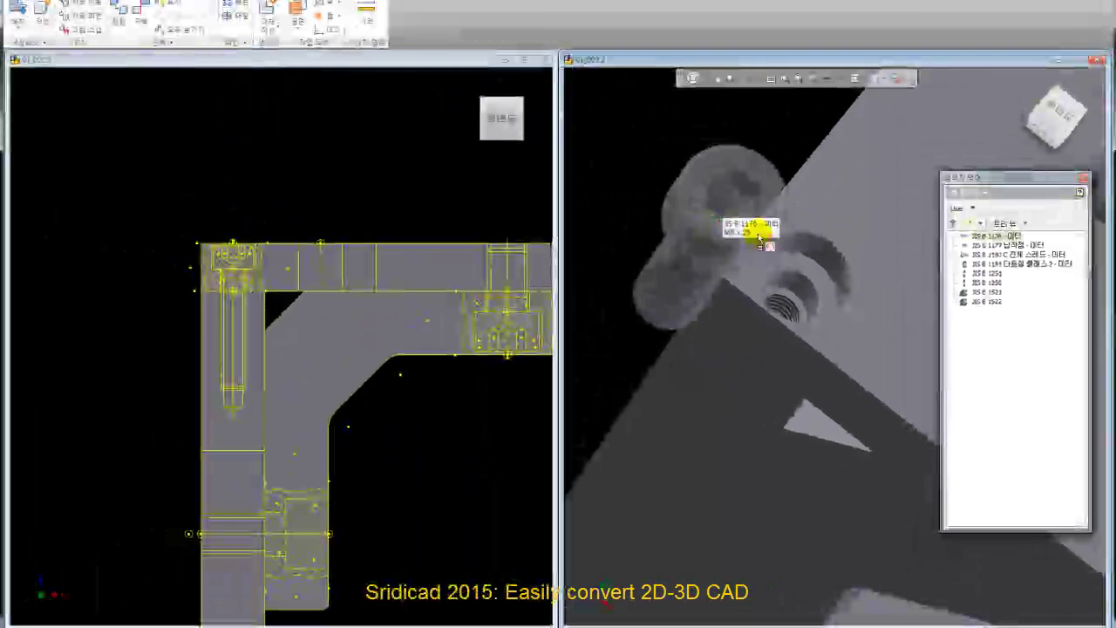
Drop the cap screw into the counterbored hole and stretch it to M6 x 25.
drag(812, 275, 809, 277)
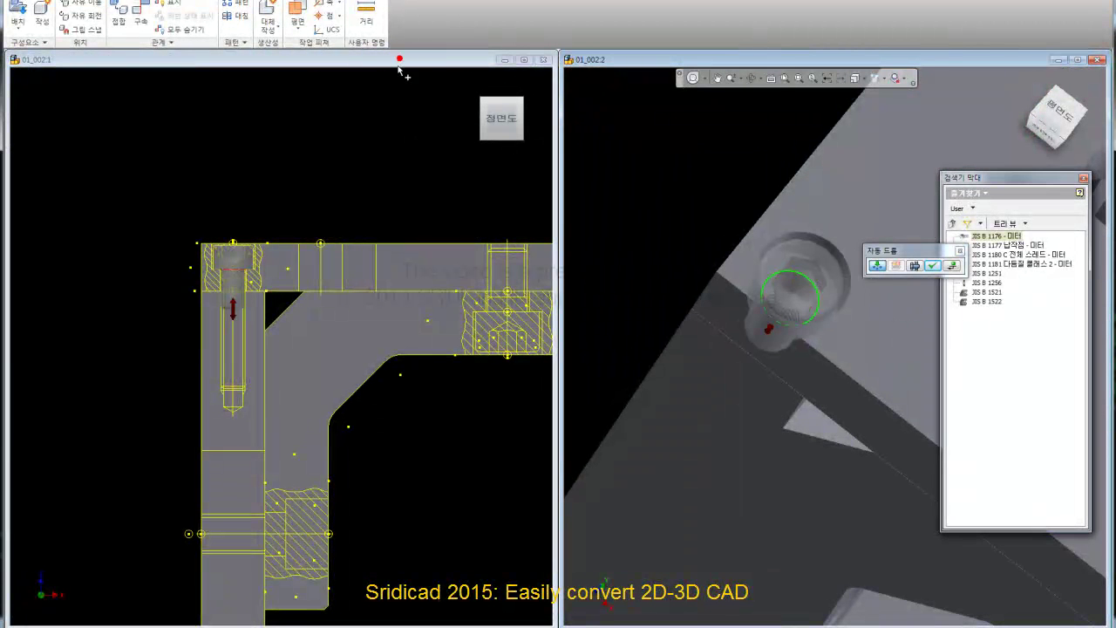
scroll(230, 314, up, 3)
drag(238, 303, 240, 447)
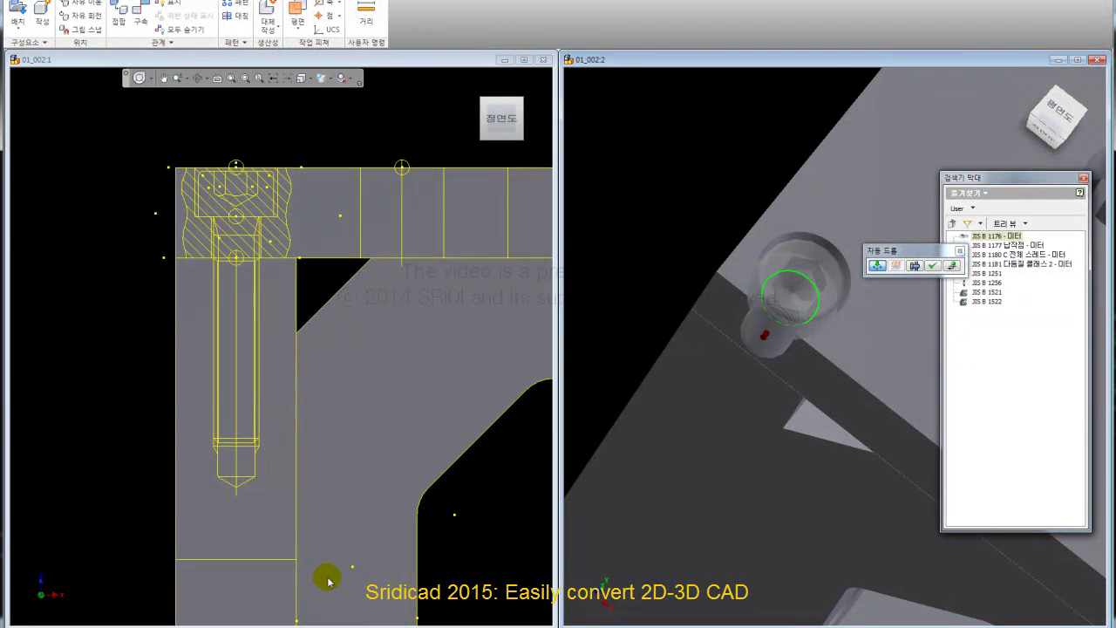
Return the 3D view to Home and apply the AutoDrop screw placement.
click(754, 59)
scroll(767, 390, down, 5)
middle_drag(768, 390, 707, 325)
click(1065, 125)
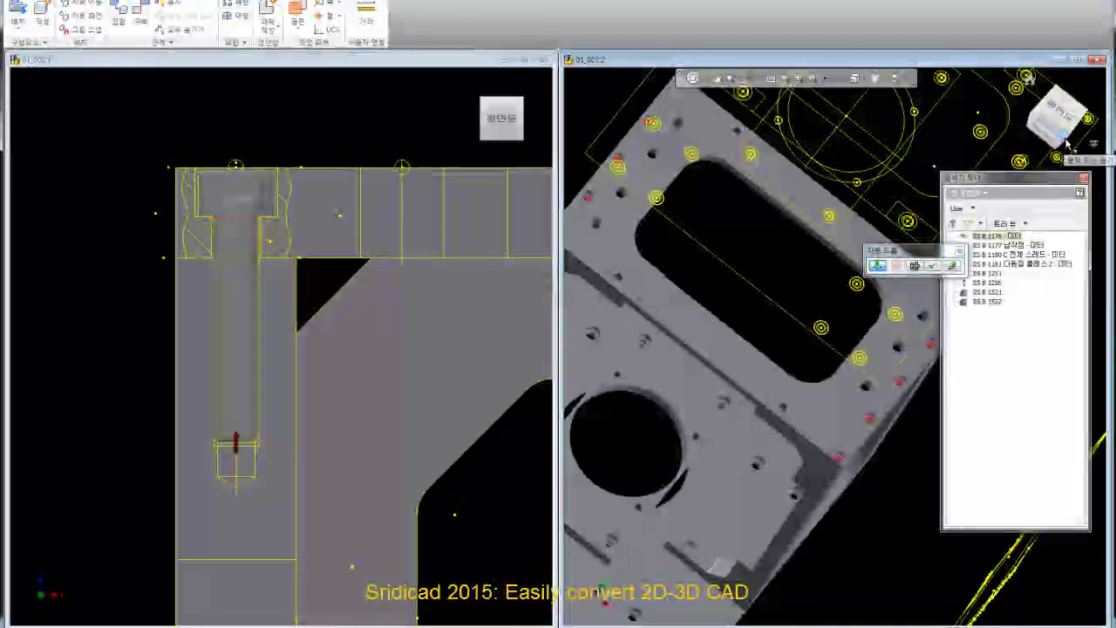
scroll(744, 332, up, 3)
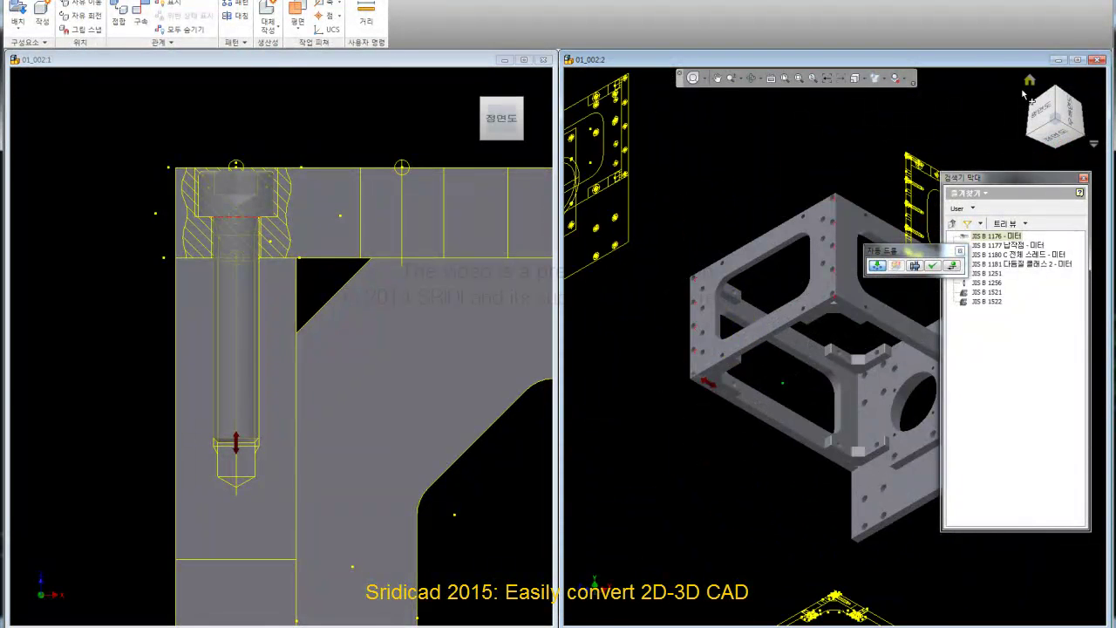
click(1029, 81)
scroll(703, 321, up, 3)
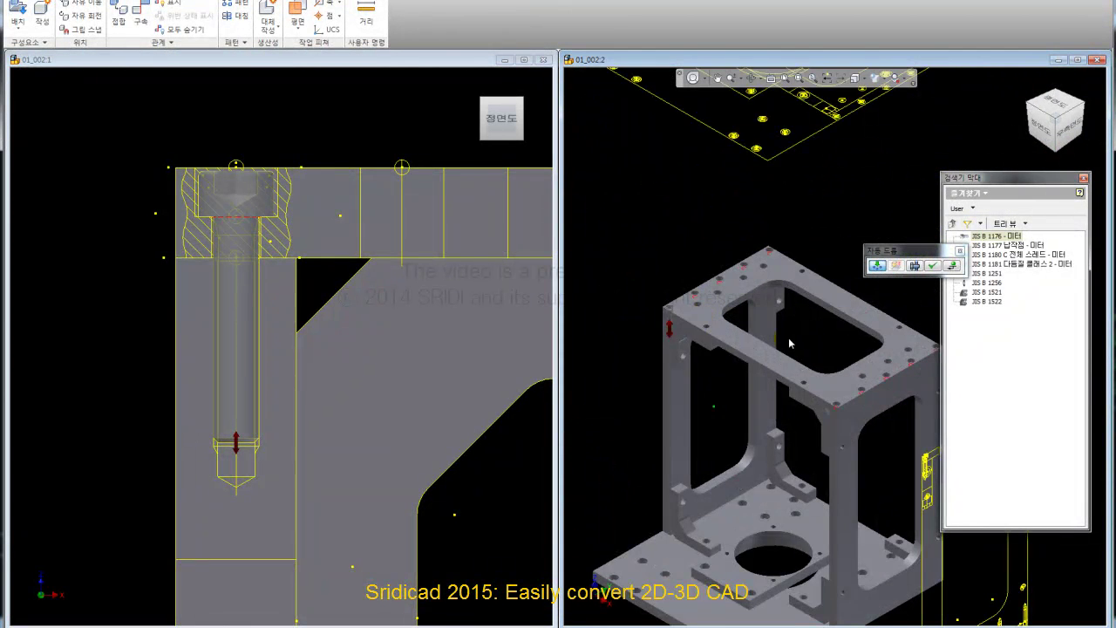
scroll(791, 344, up, 1)
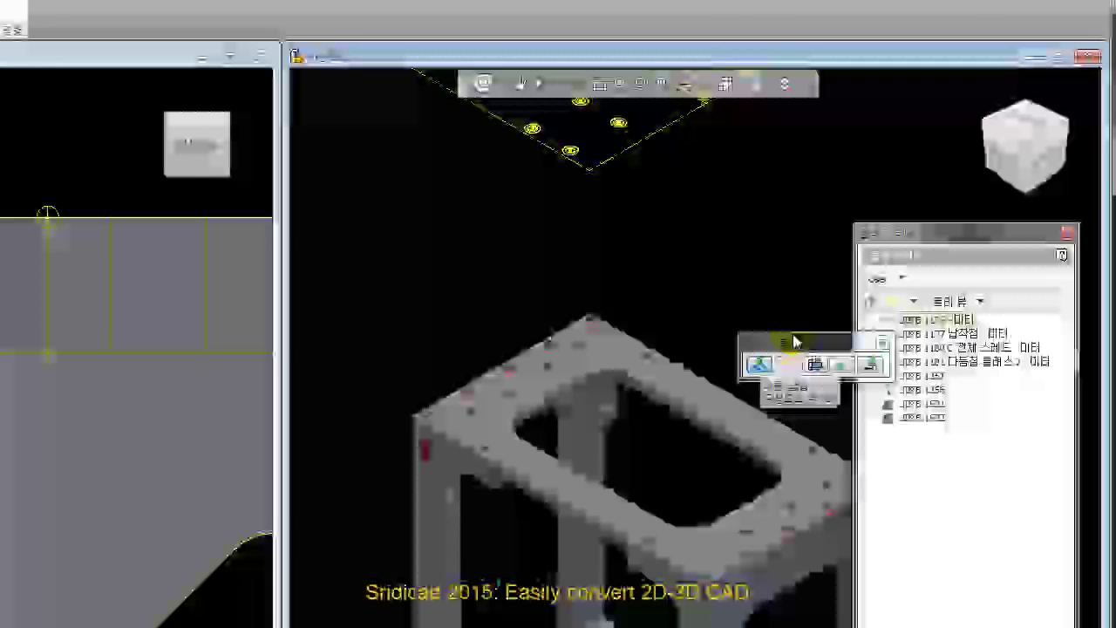
drag(901, 251, 727, 217)
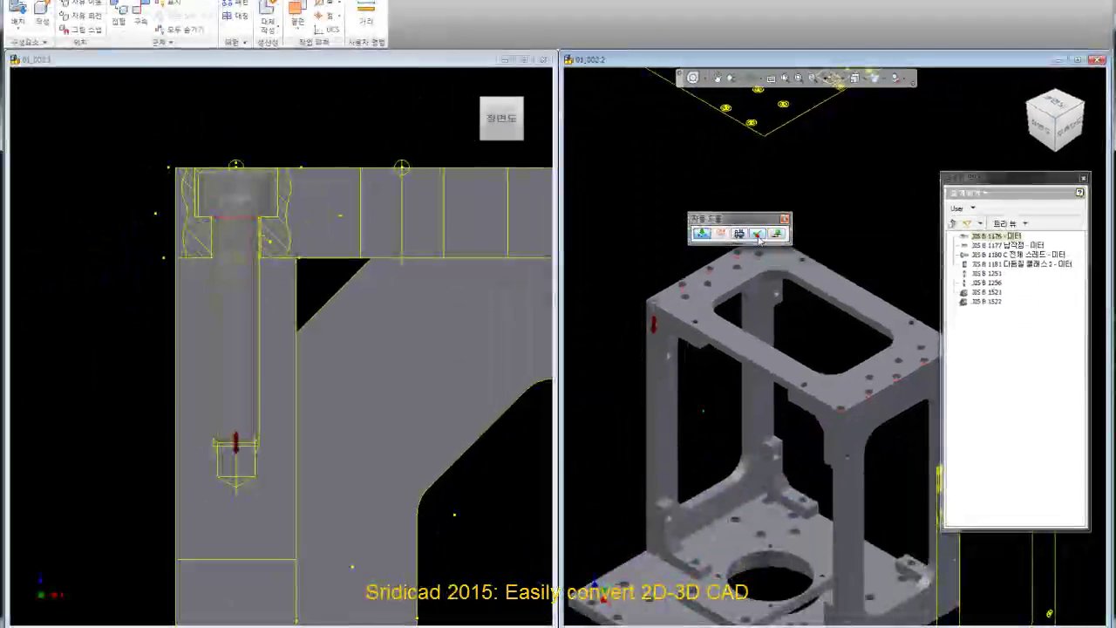
click(757, 234)
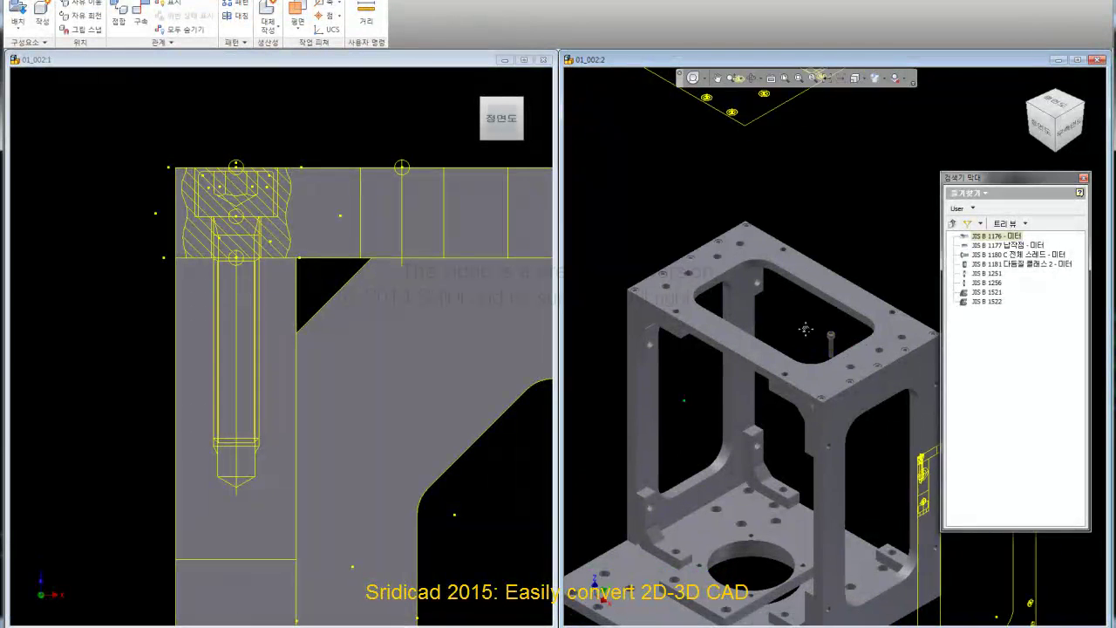
Zoom the left 2D view to the frame section's bottom-left corner.
scroll(223, 143, down, 5)
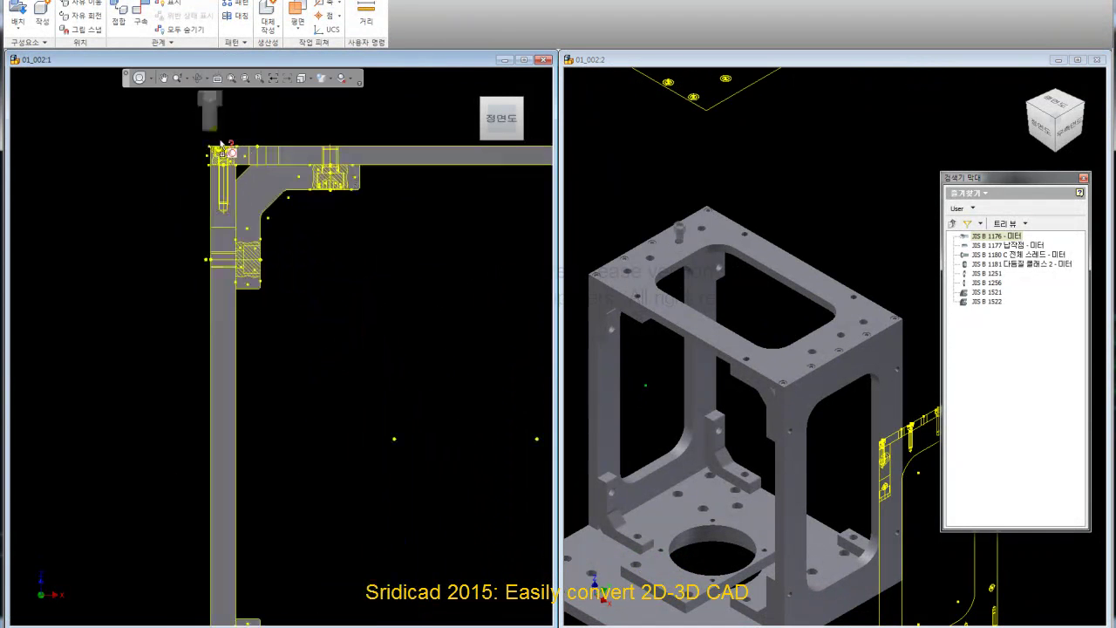
scroll(331, 215, down, 3)
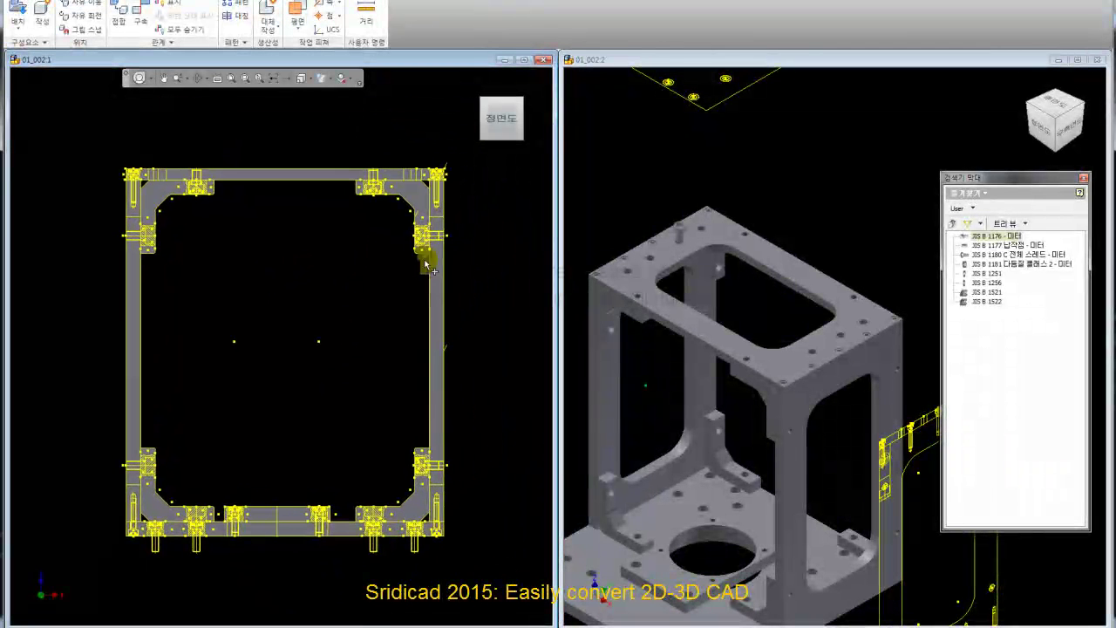
scroll(137, 559, up, 3)
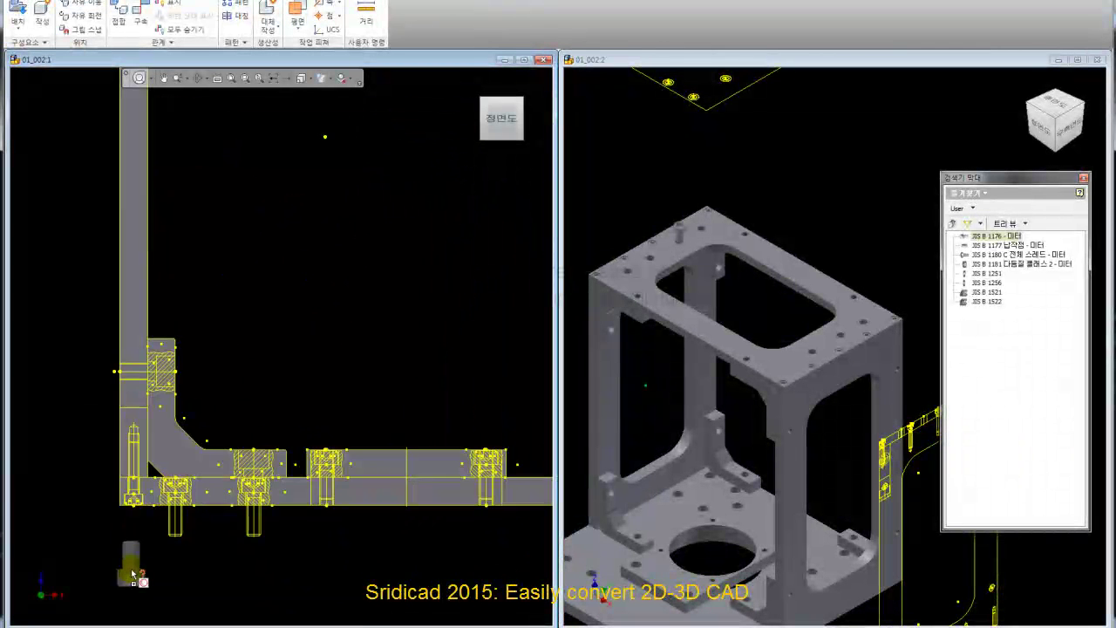
scroll(133, 523, up, 2)
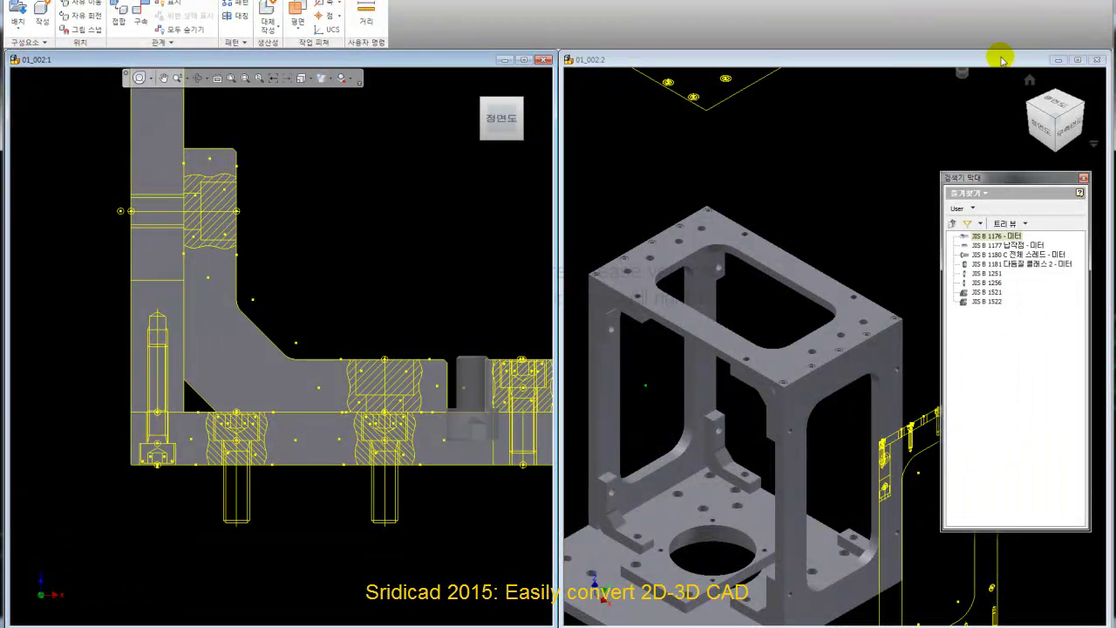
Set the right 3D window to a ViewCube corner view and zoom onto the base-plate hole.
click(1003, 60)
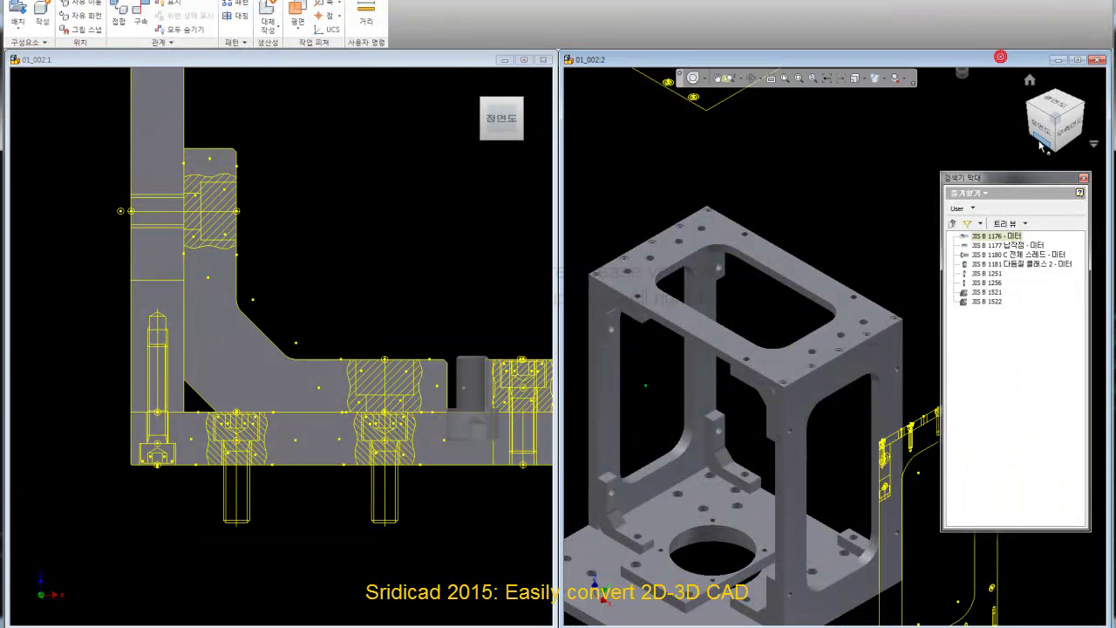
click(1054, 149)
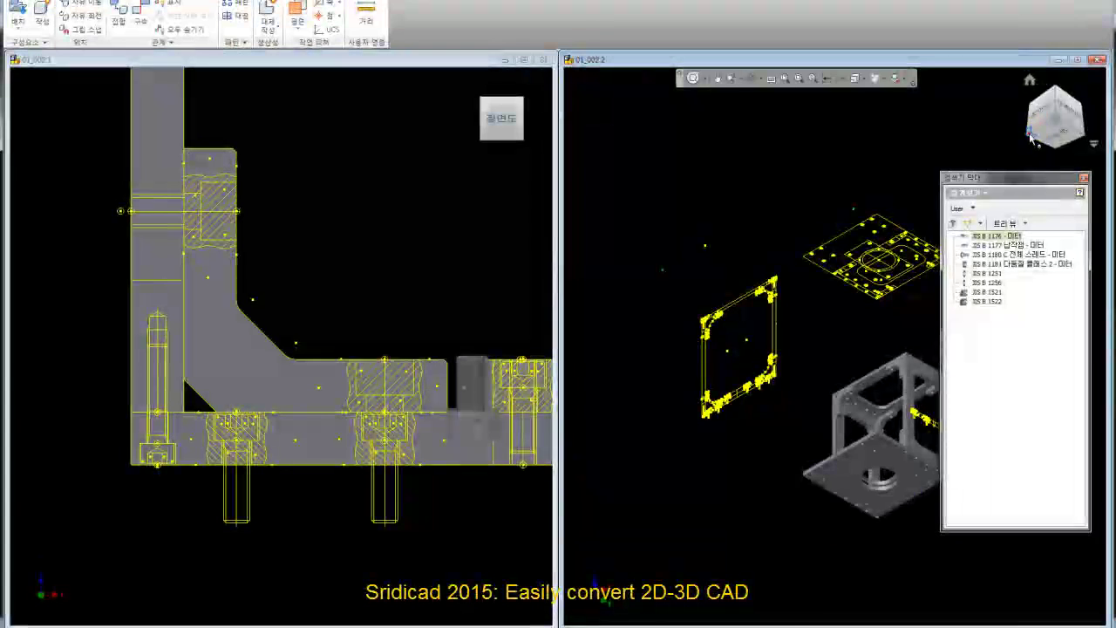
scroll(866, 420, up, 3)
scroll(860, 416, up, 3)
scroll(880, 379, up, 3)
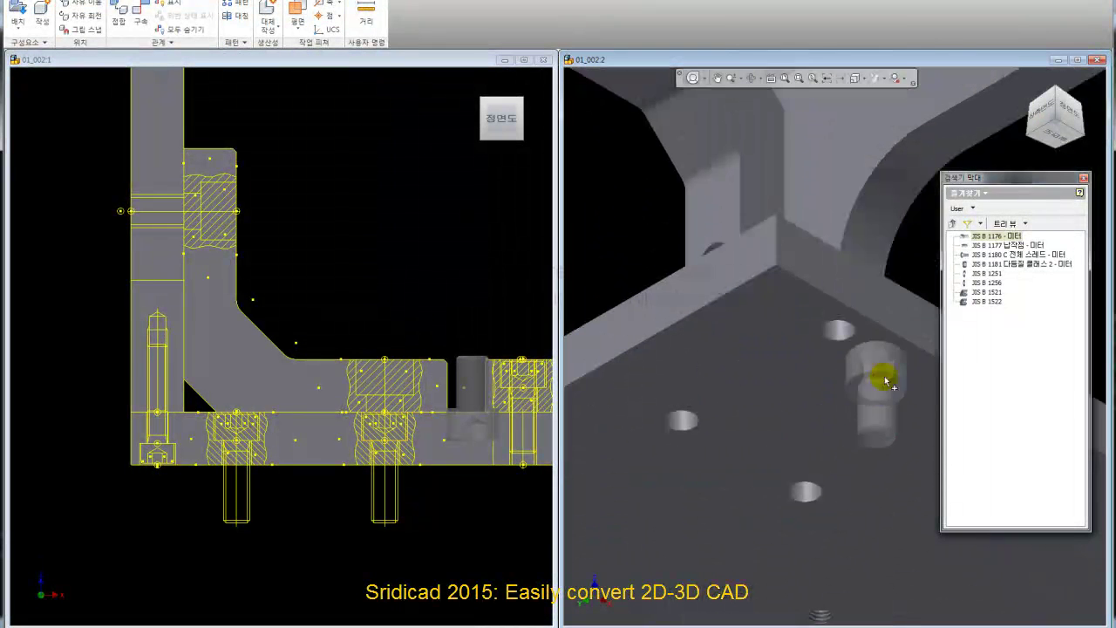
Orbit and zoom the 3D view in on a base-plate bolt hole.
click(695, 78)
mouse_move(799, 340)
mouse_down()
mouse_move(831, 351)
mouse_move(816, 358)
mouse_up()
scroll(820, 362, down, 5)
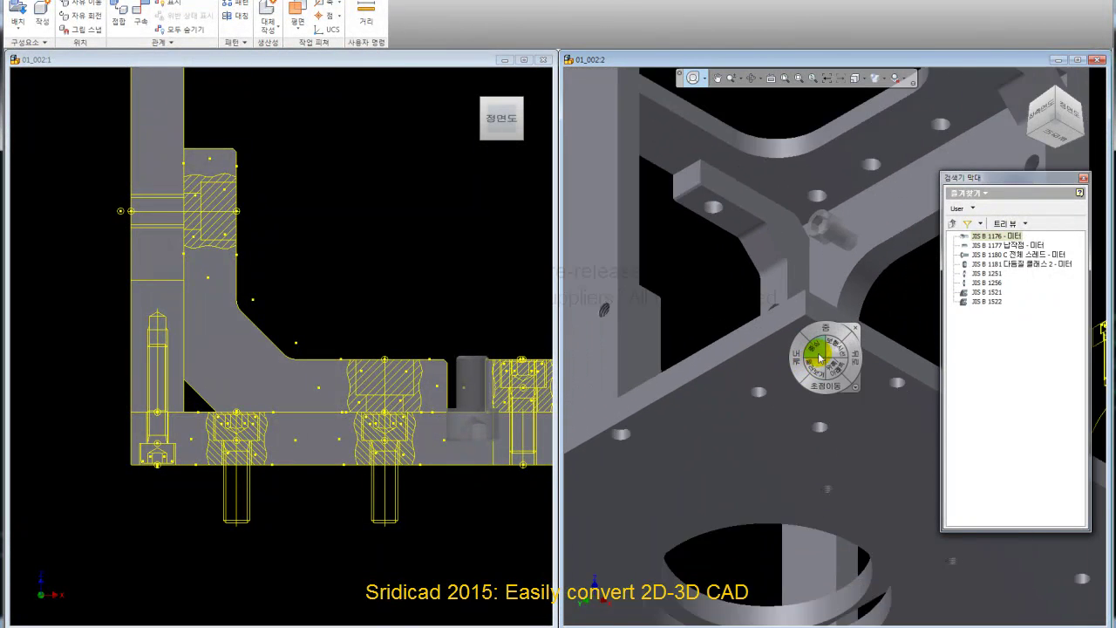
mouse_move(646, 487)
mouse_down()
mouse_move(715, 361)
mouse_move(706, 394)
mouse_move(704, 384)
mouse_up()
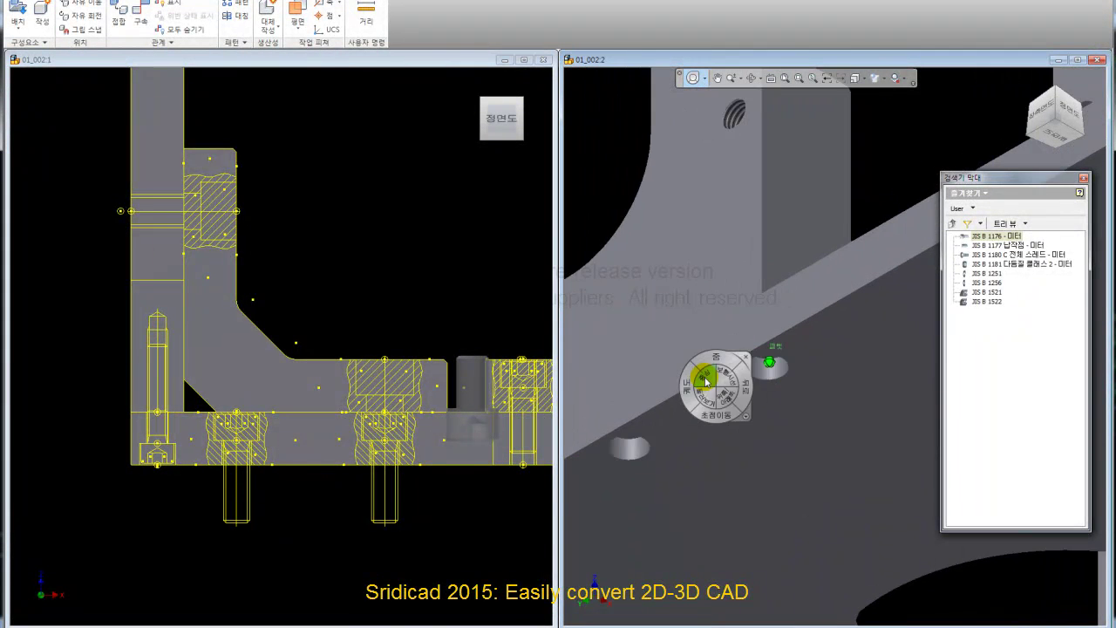
mouse_move(820, 394)
mouse_down()
mouse_move(786, 277)
mouse_move(771, 297)
mouse_move(877, 469)
mouse_move(838, 329)
mouse_up()
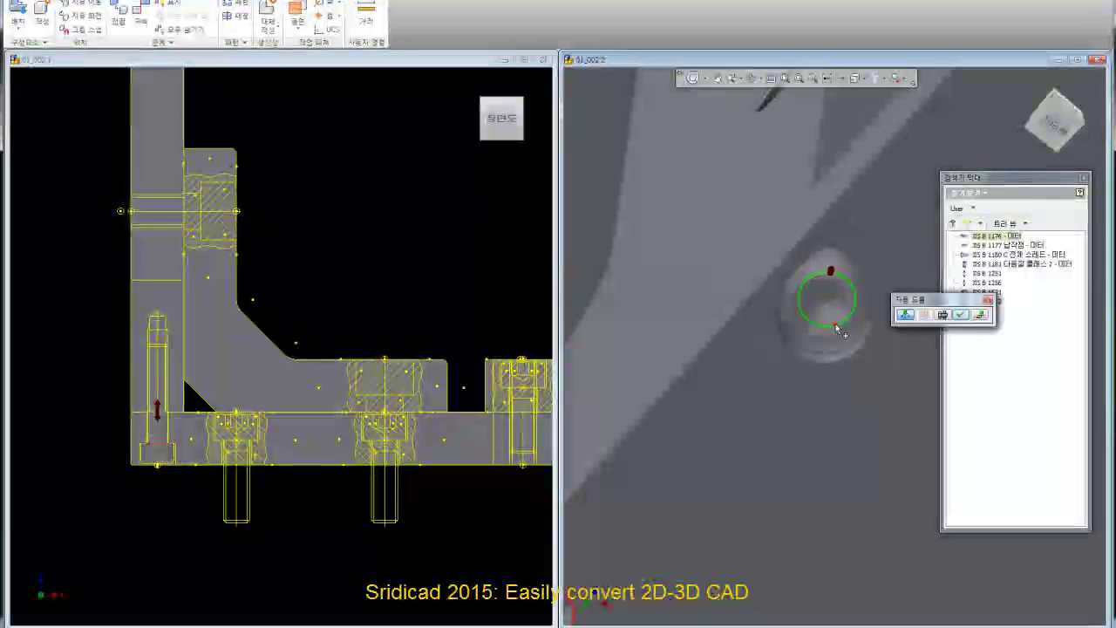
Size the AutoDropped JIS B 1176 cap screw to M6 x 30 and confirm its placement.
scroll(707, 314, down, 5)
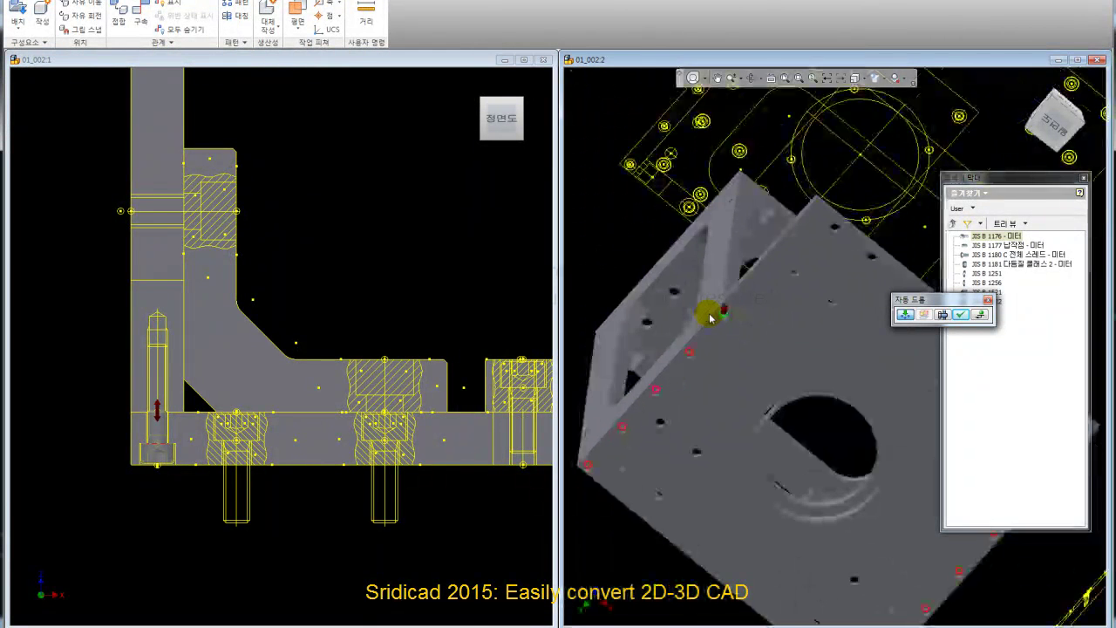
scroll(699, 259, down, 3)
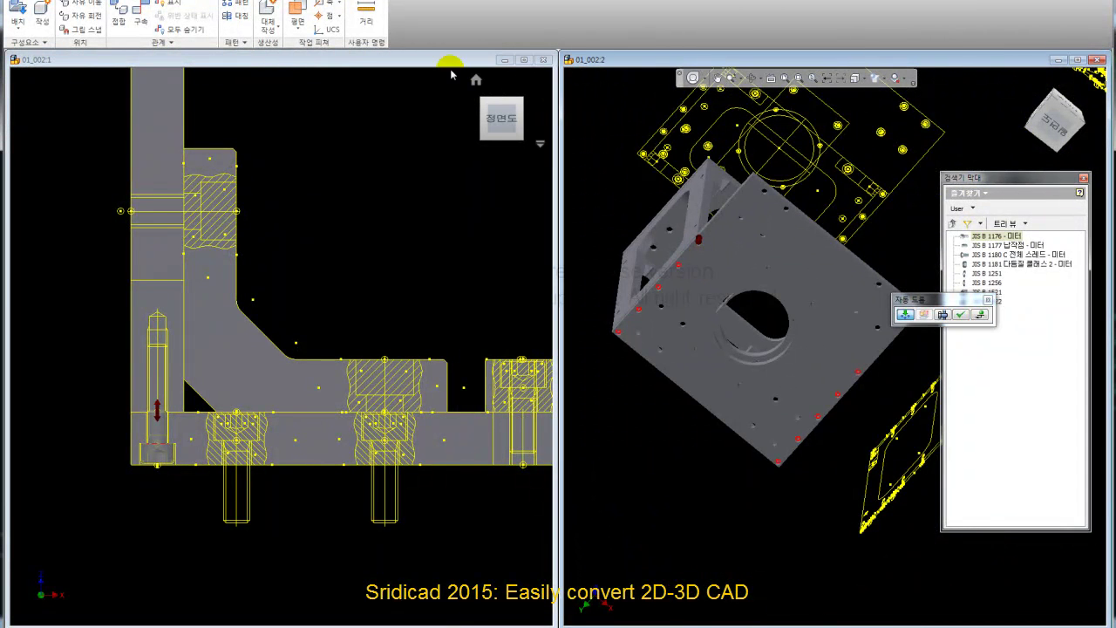
scroll(137, 389, up, 5)
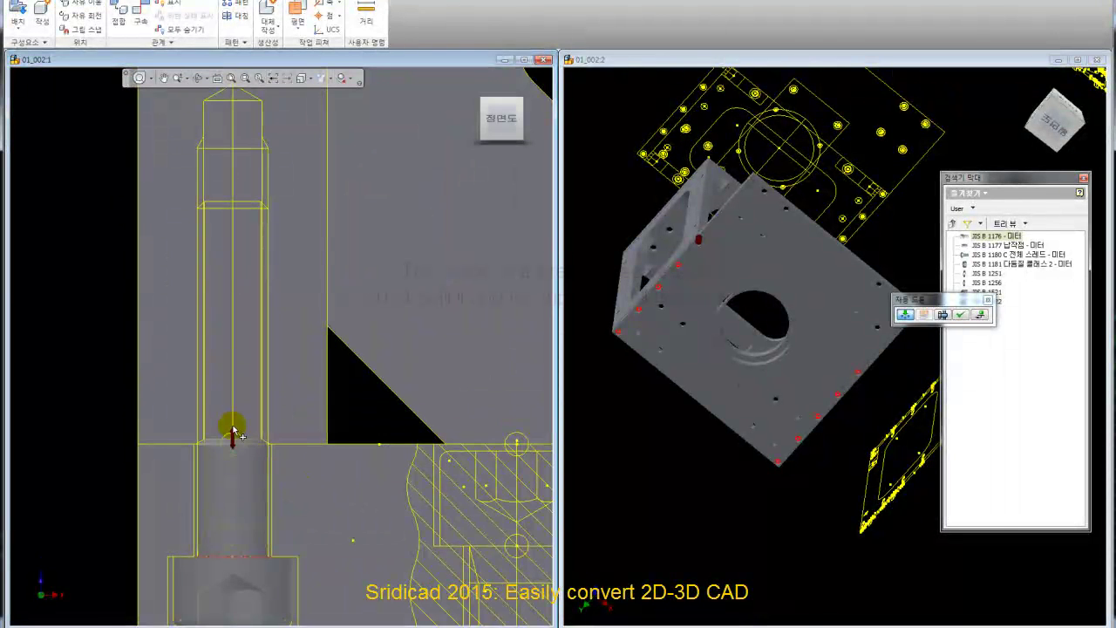
scroll(233, 431, down, 2)
drag(233, 325, 233, 303)
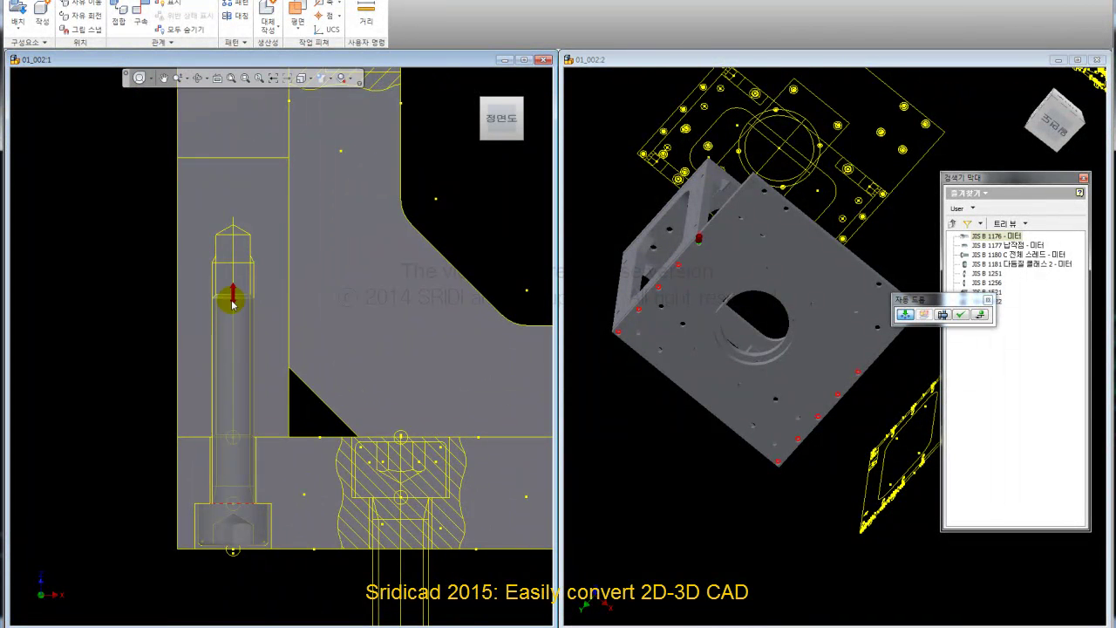
click(665, 259)
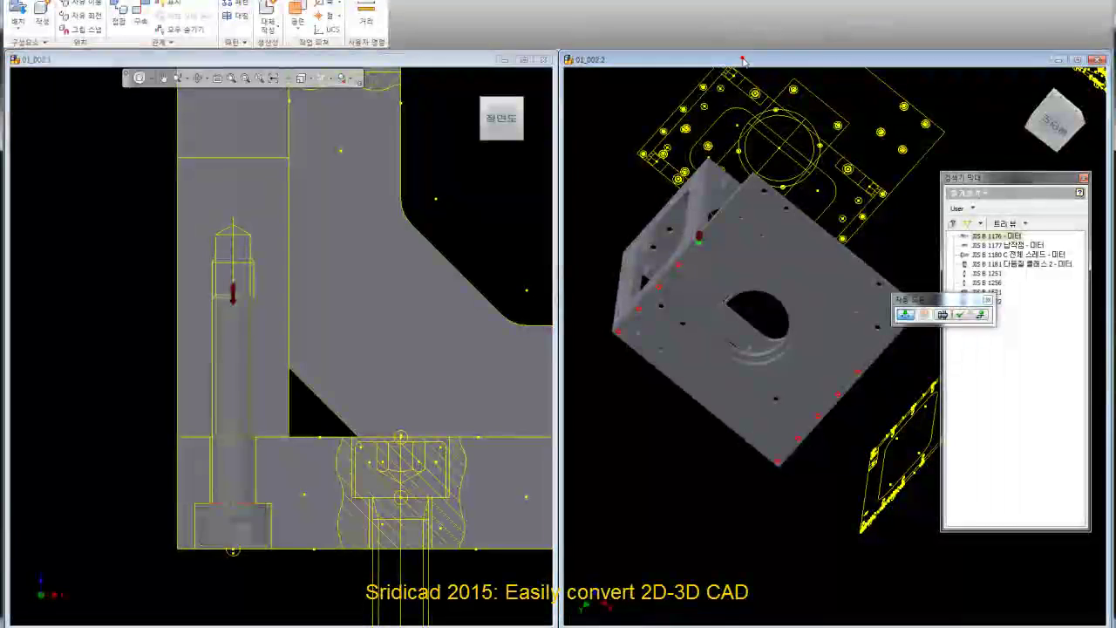
click(962, 315)
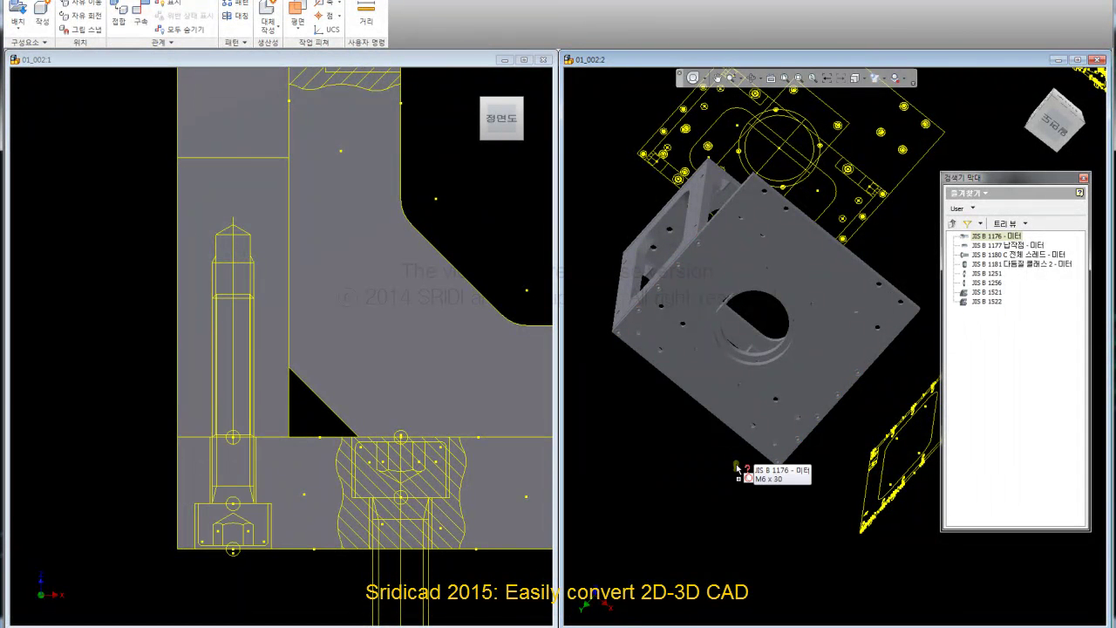
Drag a copy of the screw into the 2D section view, then reframe both views.
scroll(788, 411, up, 5)
drag(838, 551, 457, 163)
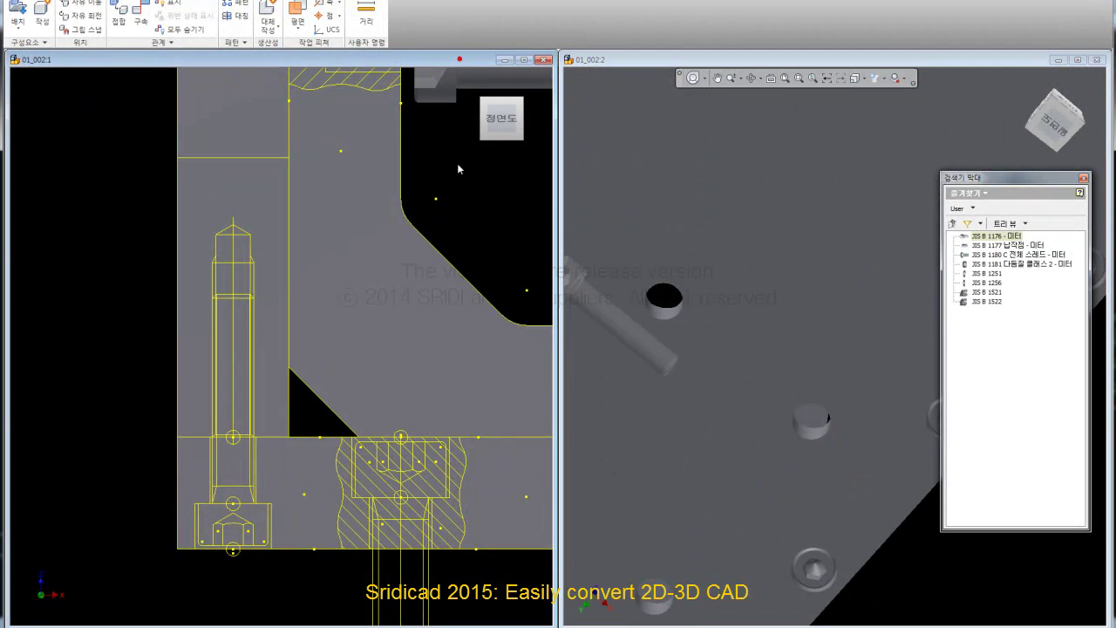
scroll(413, 394, down, 5)
scroll(410, 303, down, 3)
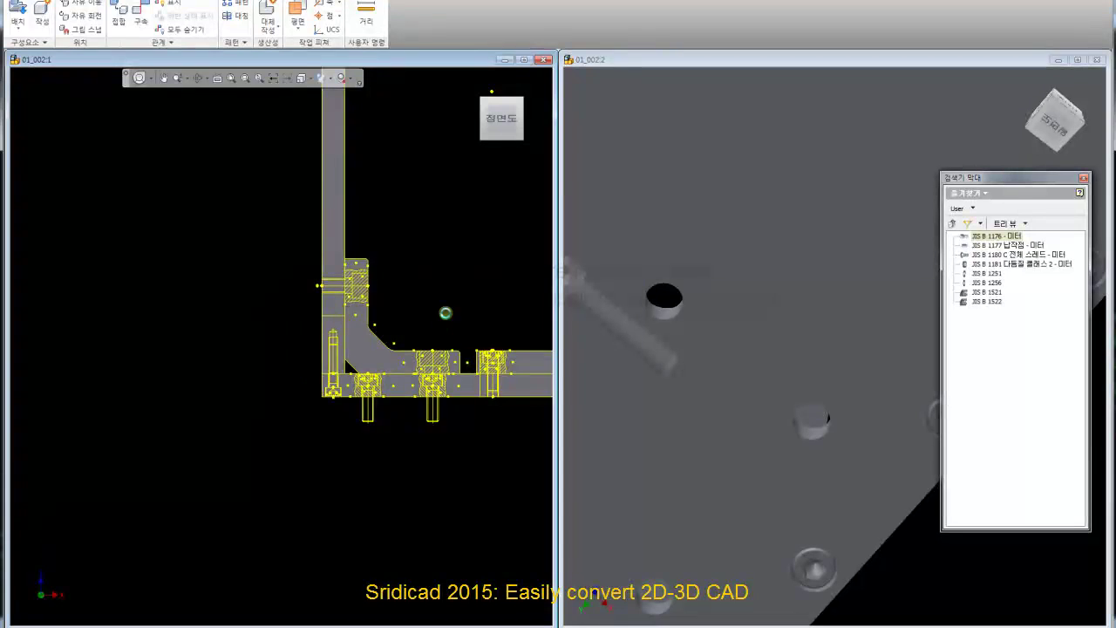
middle_drag(446, 312, 281, 291)
scroll(366, 383, down, 2)
scroll(406, 349, down, 2)
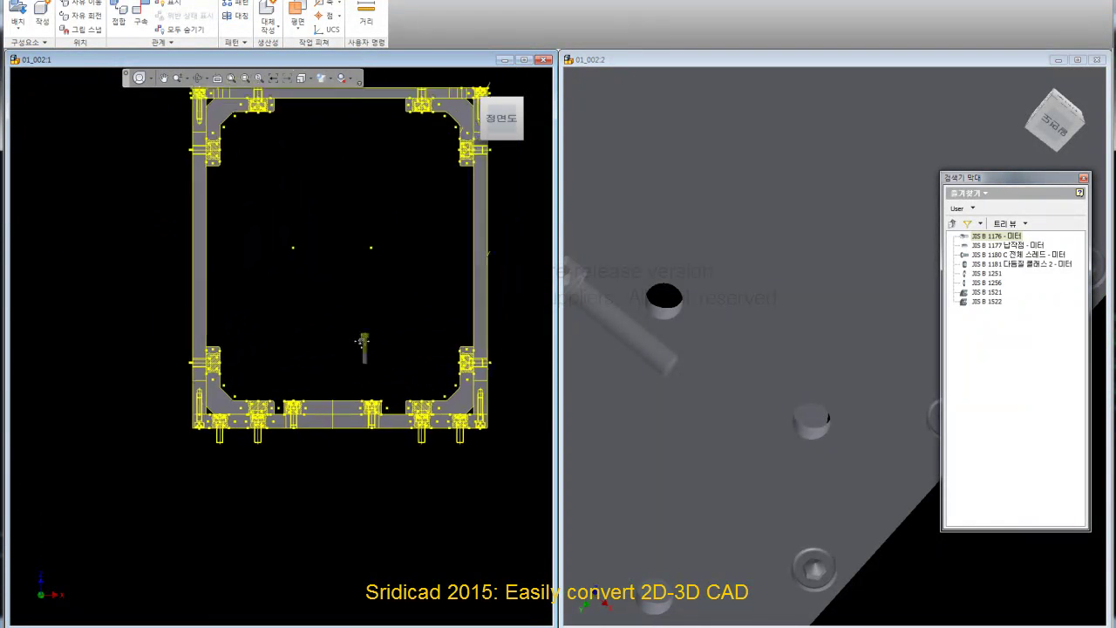
scroll(397, 253, up, 3)
scroll(423, 175, up, 2)
scroll(438, 166, up, 2)
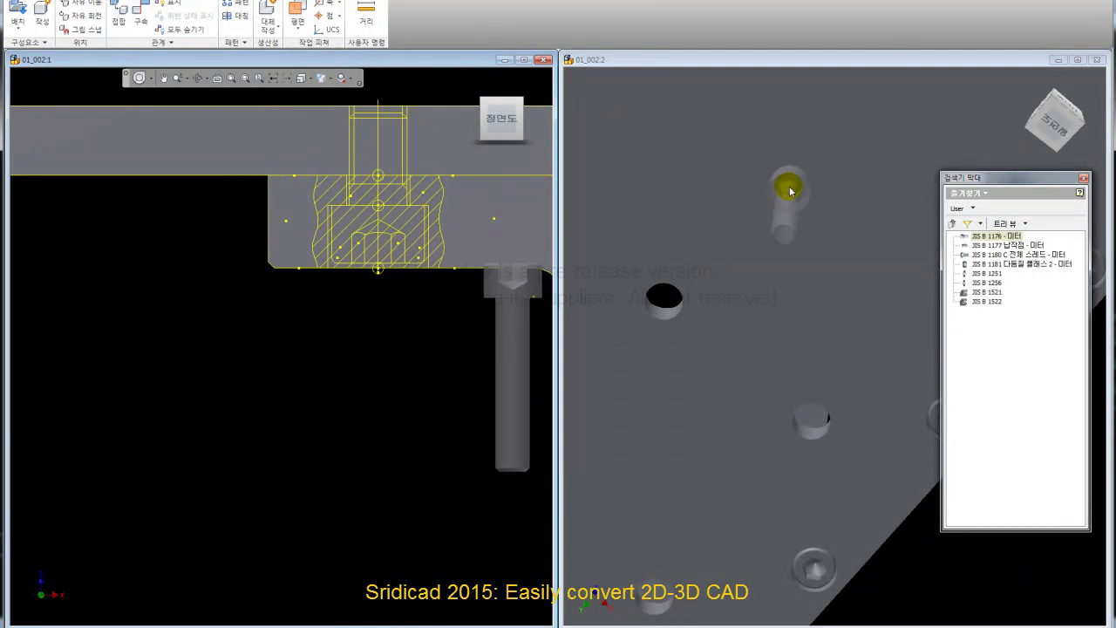
scroll(789, 373, down, 3)
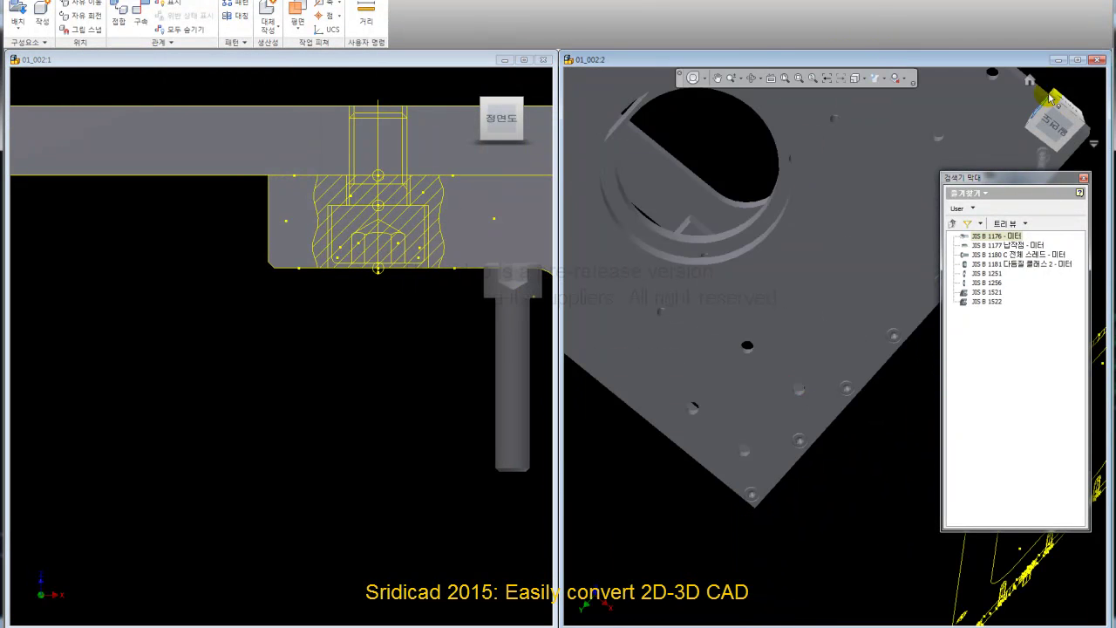
click(1034, 81)
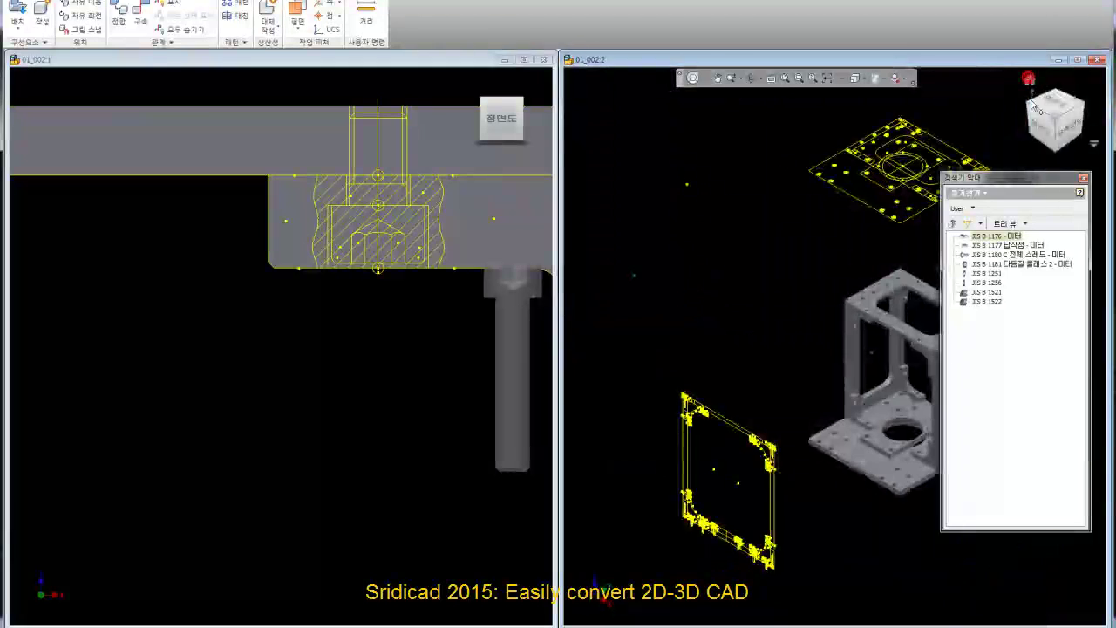
scroll(757, 338, up, 3)
scroll(788, 257, up, 2)
scroll(773, 312, up, 2)
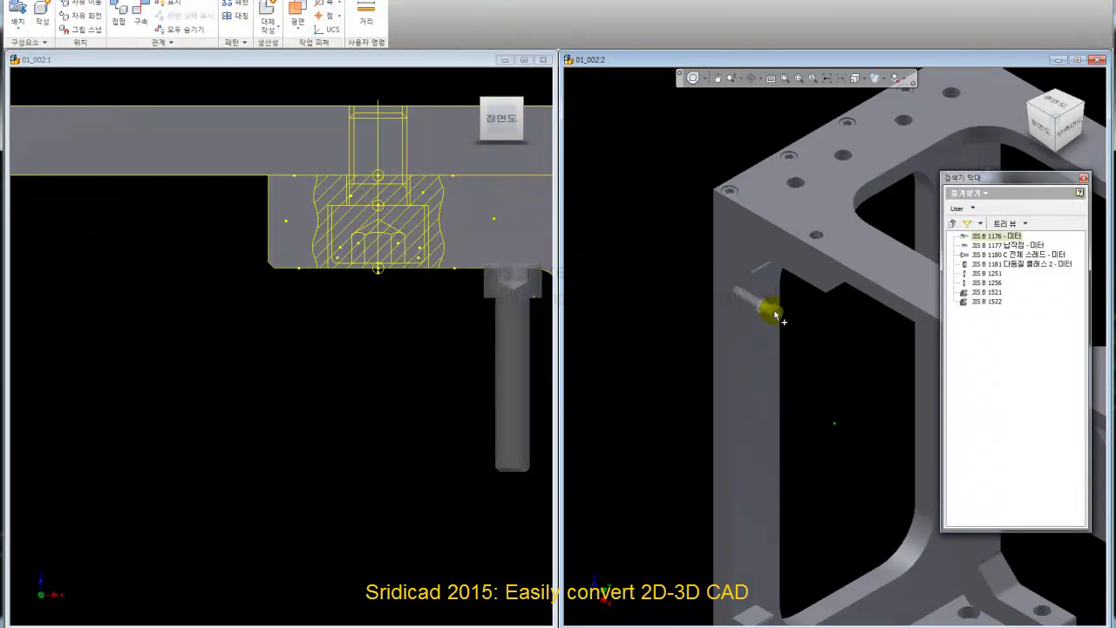
scroll(788, 366, up, 2)
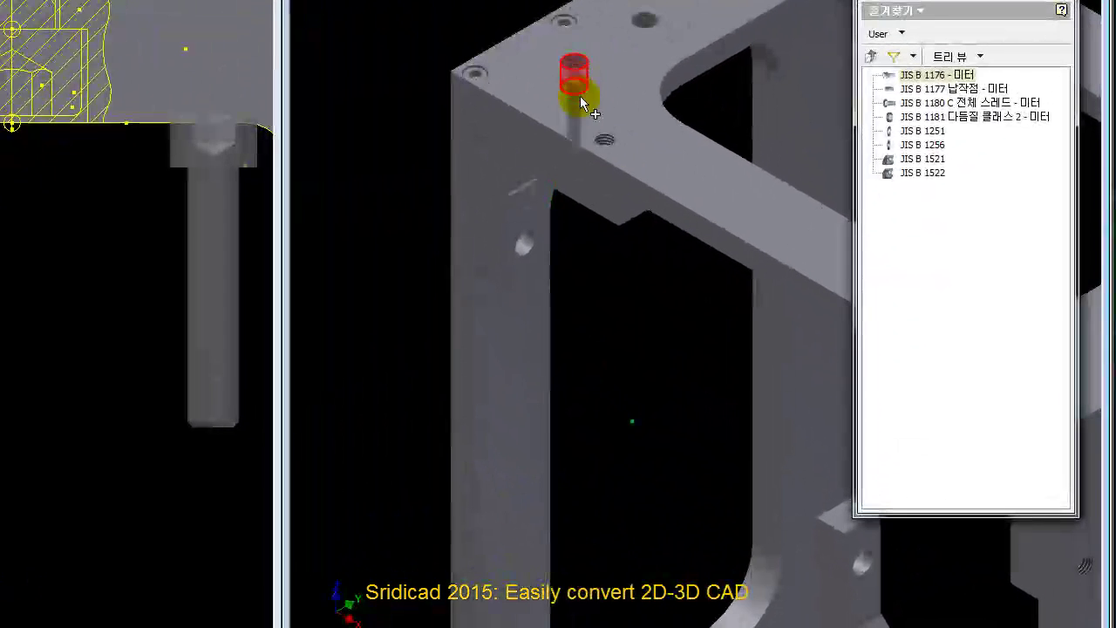
Orbit and zoom around the 3D frame corner with the Shift+W steering wheel.
key(shift+w)
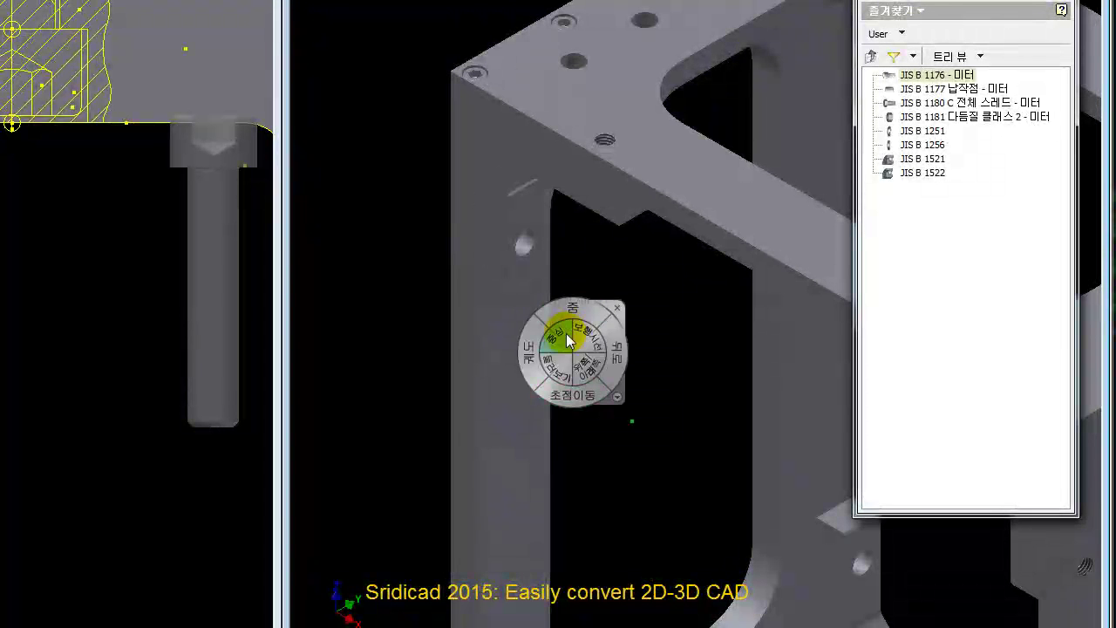
drag(566, 333, 518, 177)
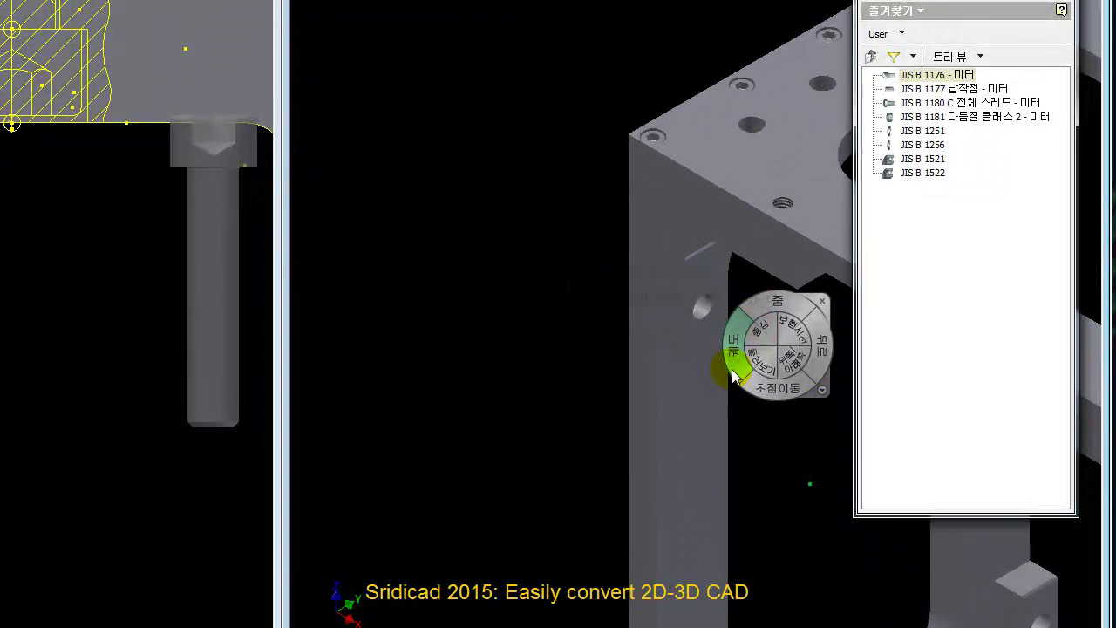
drag(731, 369, 837, 312)
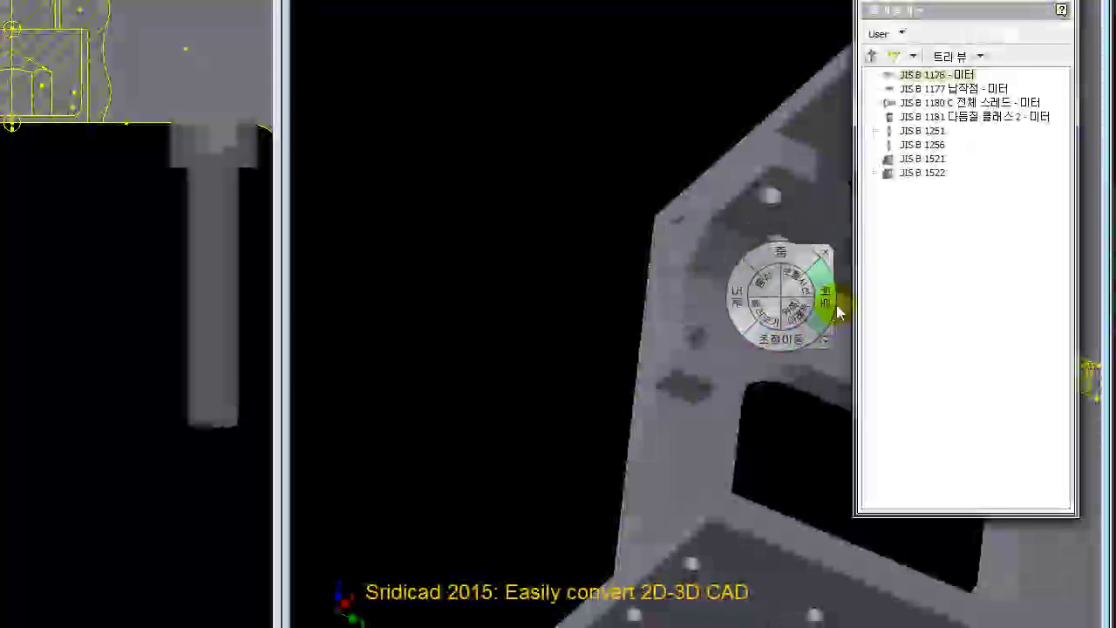
drag(779, 255, 648, 246)
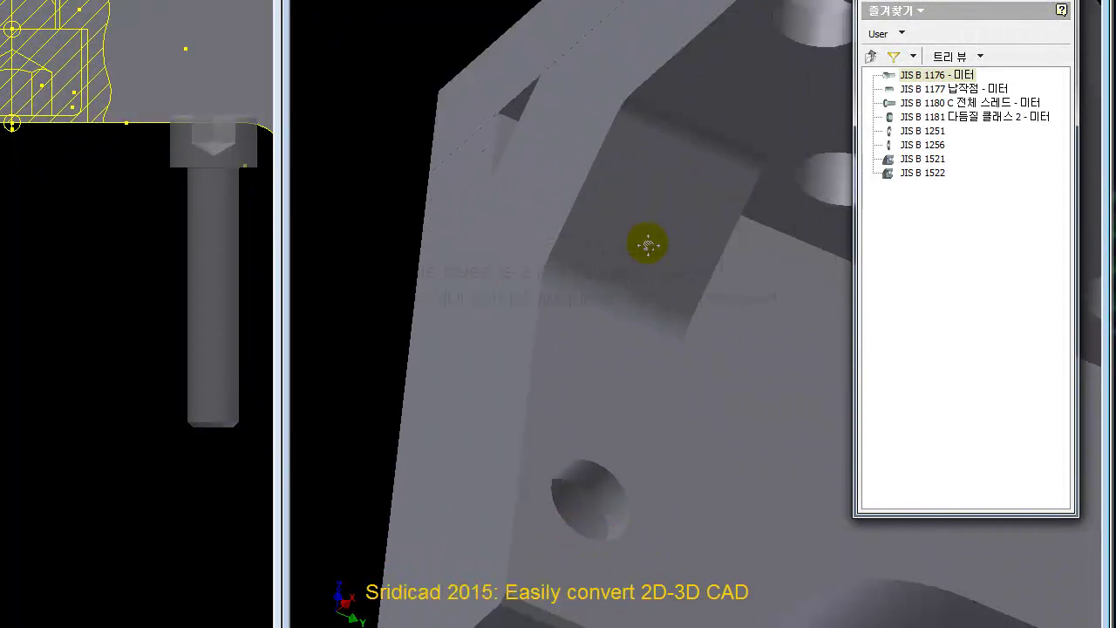
mouse_move(596, 183)
mouse_down()
mouse_move(611, 166)
mouse_move(610, 252)
mouse_move(622, 259)
mouse_up()
mouse_move(620, 276)
mouse_down()
mouse_move(636, 254)
mouse_move(618, 217)
mouse_move(631, 259)
mouse_up()
mouse_move(570, 164)
mouse_down()
mouse_move(568, 70)
mouse_move(532, 7)
mouse_move(742, 473)
mouse_move(637, 248)
mouse_up()
mouse_move(485, 298)
mouse_down()
mouse_move(491, 349)
mouse_move(493, 332)
mouse_move(451, 374)
mouse_up()
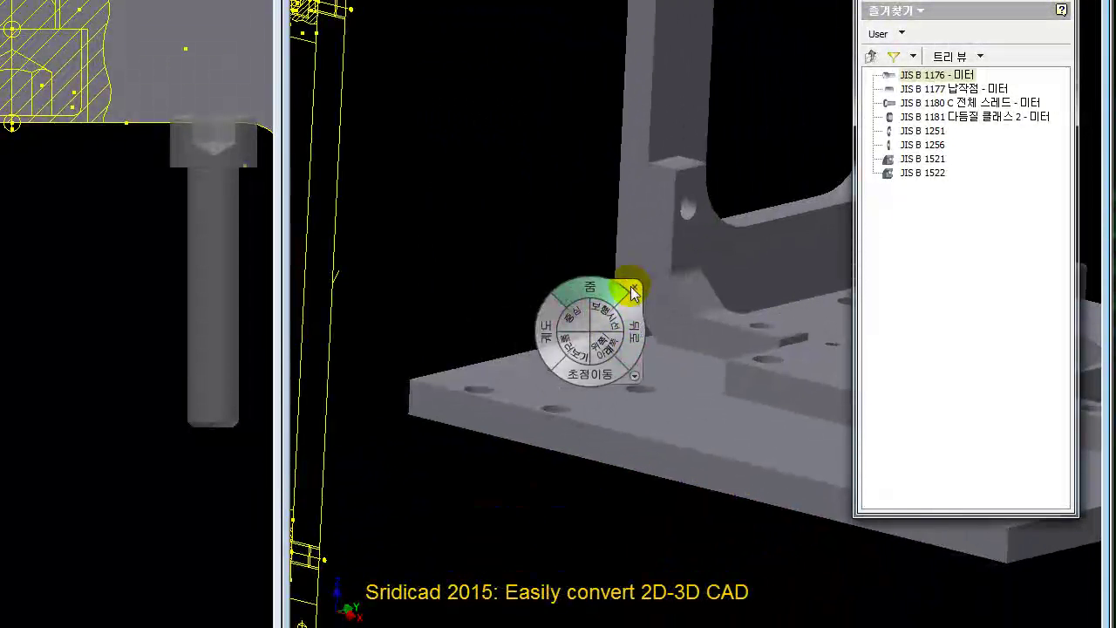
Centre and orbit on the bracket hole, then exit the wheel with 종료.
drag(633, 293, 625, 382)
drag(685, 241, 687, 175)
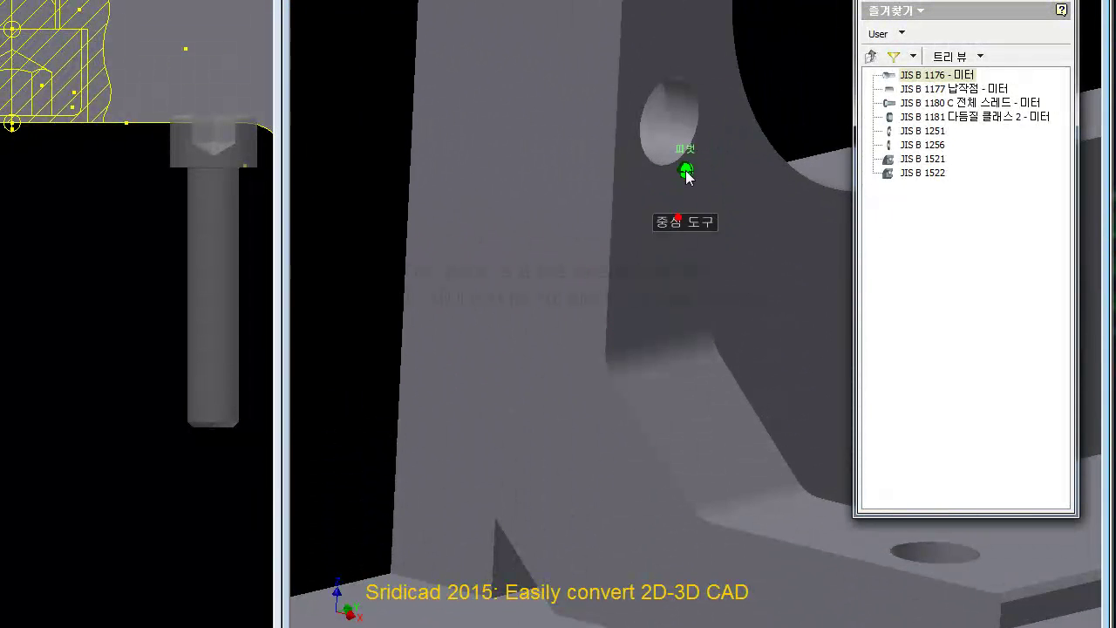
mouse_move(636, 221)
mouse_down()
mouse_move(590, 195)
mouse_move(613, 210)
mouse_move(611, 180)
mouse_up()
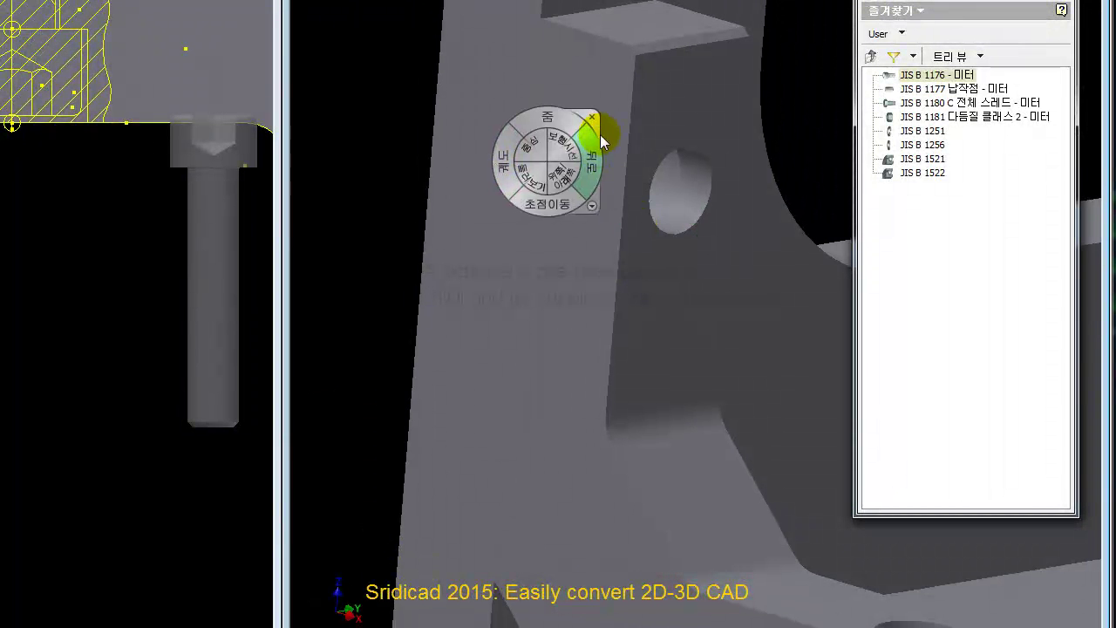
mouse_move(600, 134)
mouse_down()
mouse_move(443, 170)
mouse_move(363, 59)
mouse_up()
right_click(362, 58)
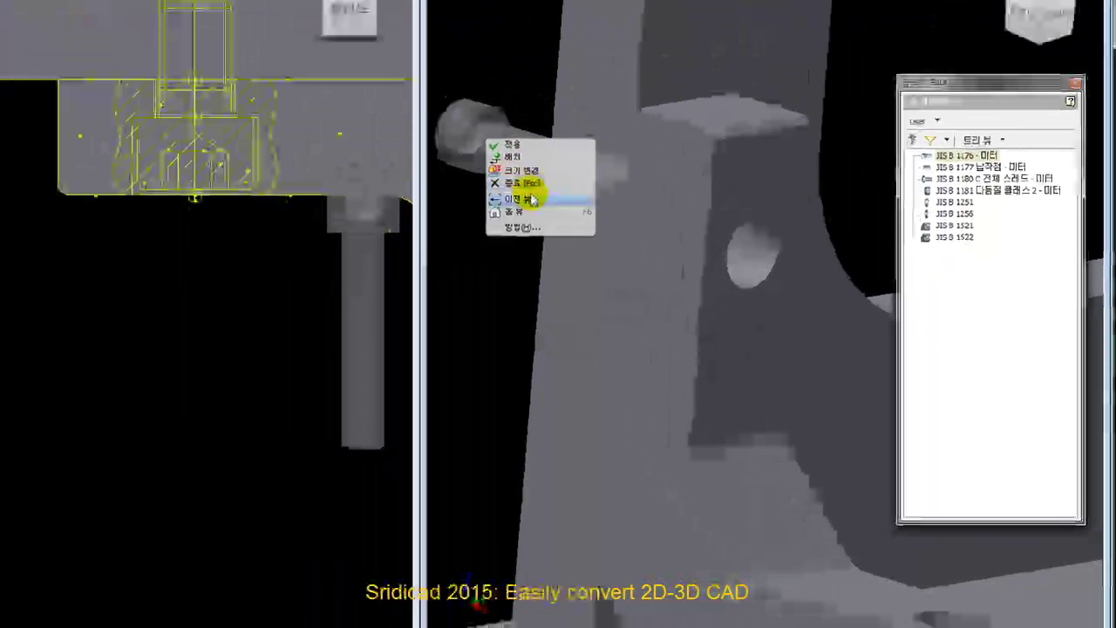
click(404, 108)
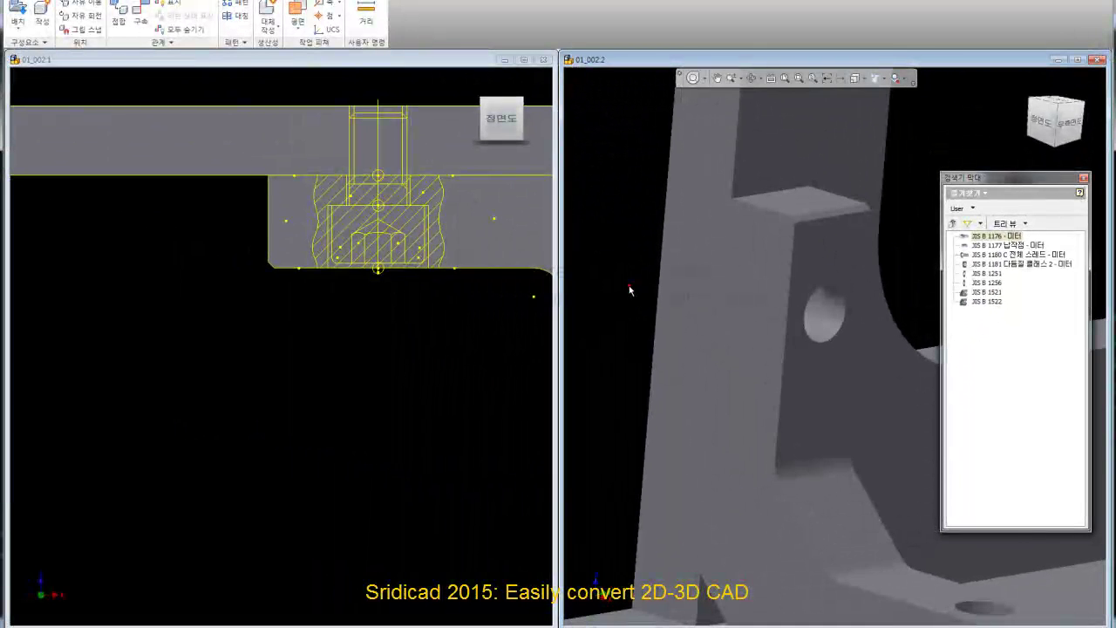
Open a second 부품74 window with 새로 만들기 on the View tab.
scroll(637, 290, up, 2)
scroll(648, 289, up, 2)
scroll(779, 320, up, 1)
scroll(754, 331, up, 2)
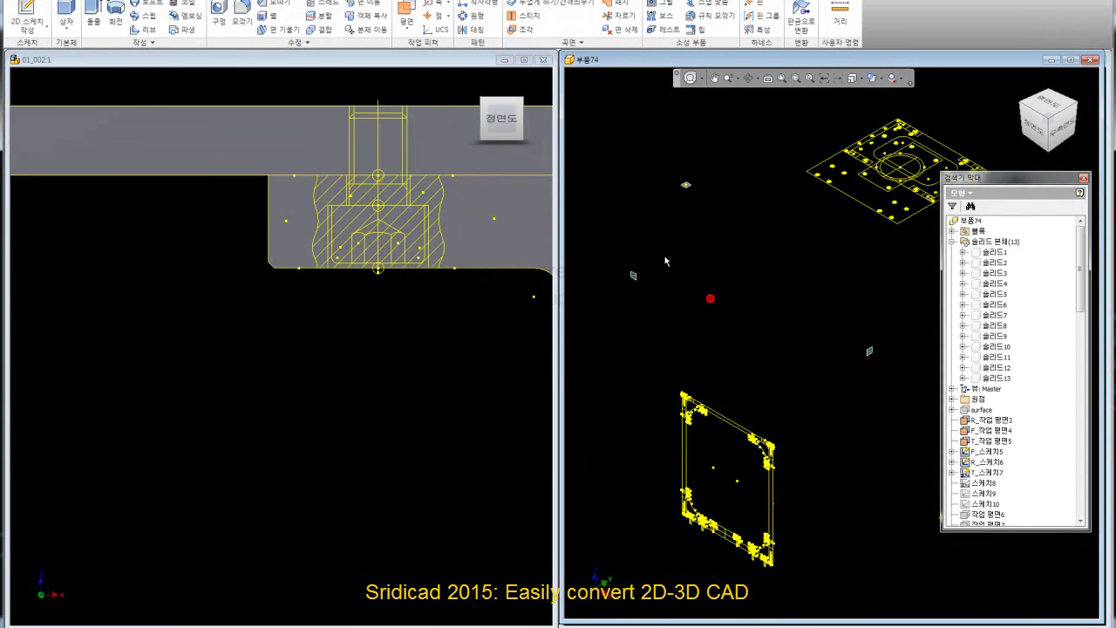
click(524, 3)
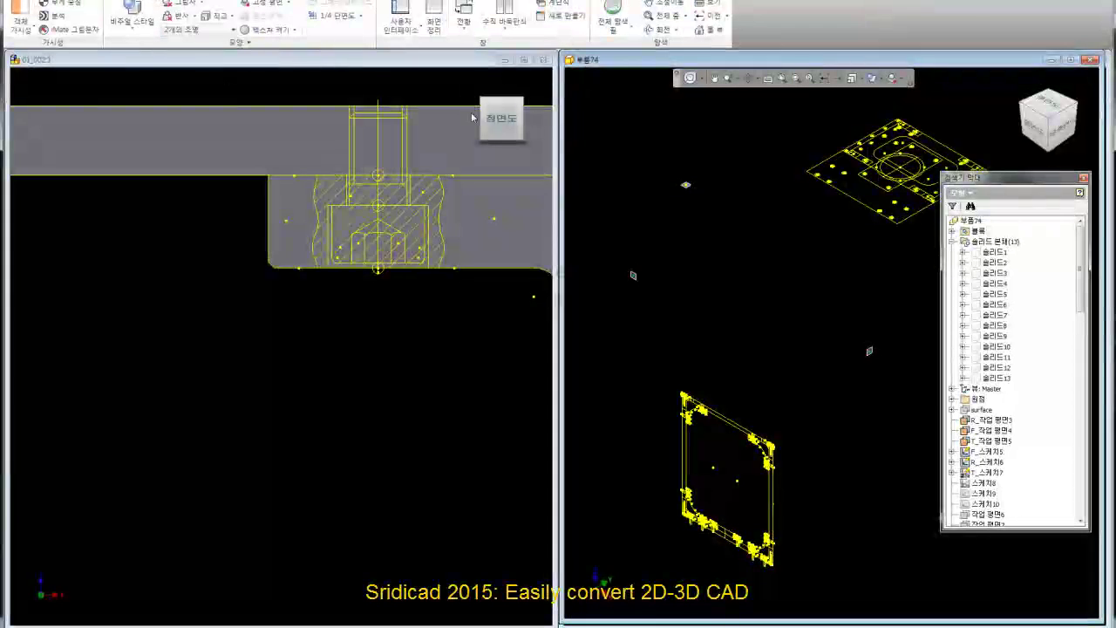
click(564, 18)
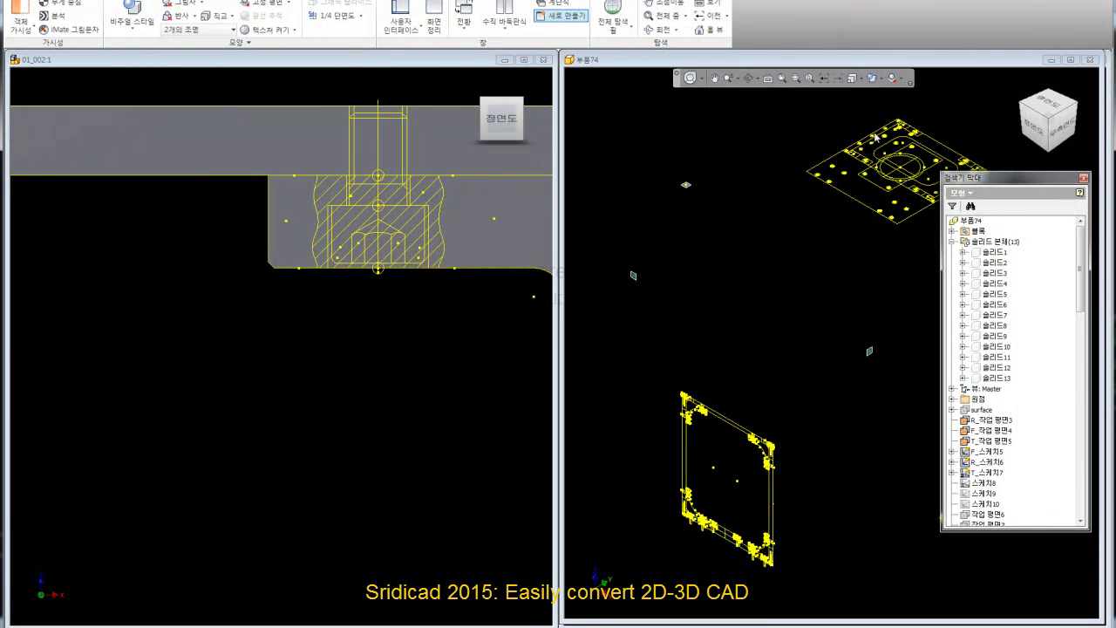
Resize 부품74:2 to the left half beside 부품74:1 and pan the right window's model.
drag(1103, 56, 560, 47)
click(1087, 92)
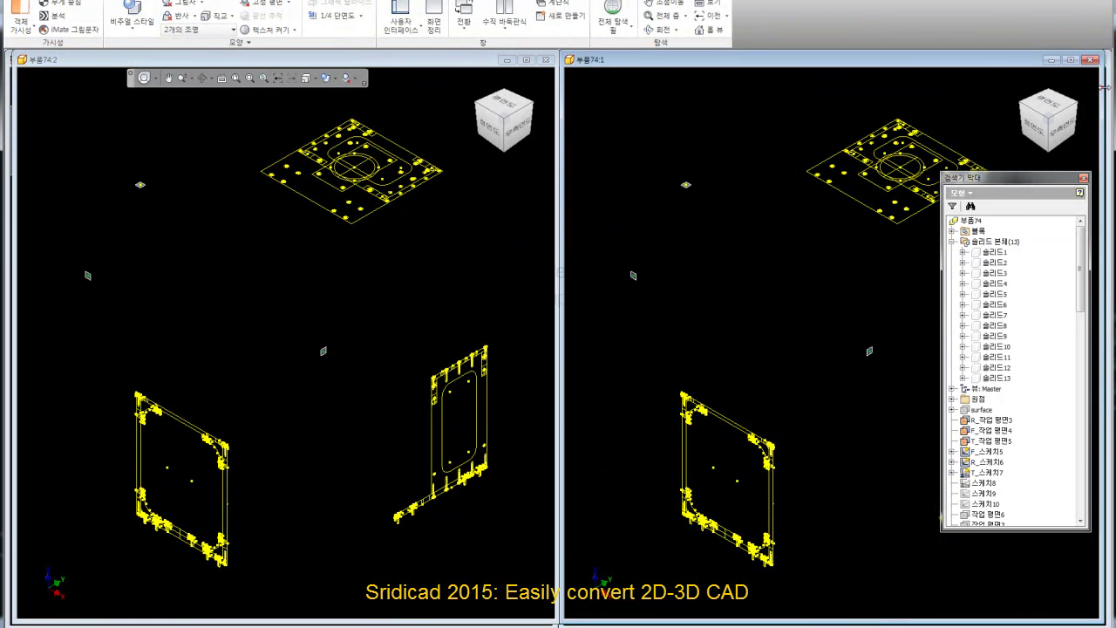
click(336, 278)
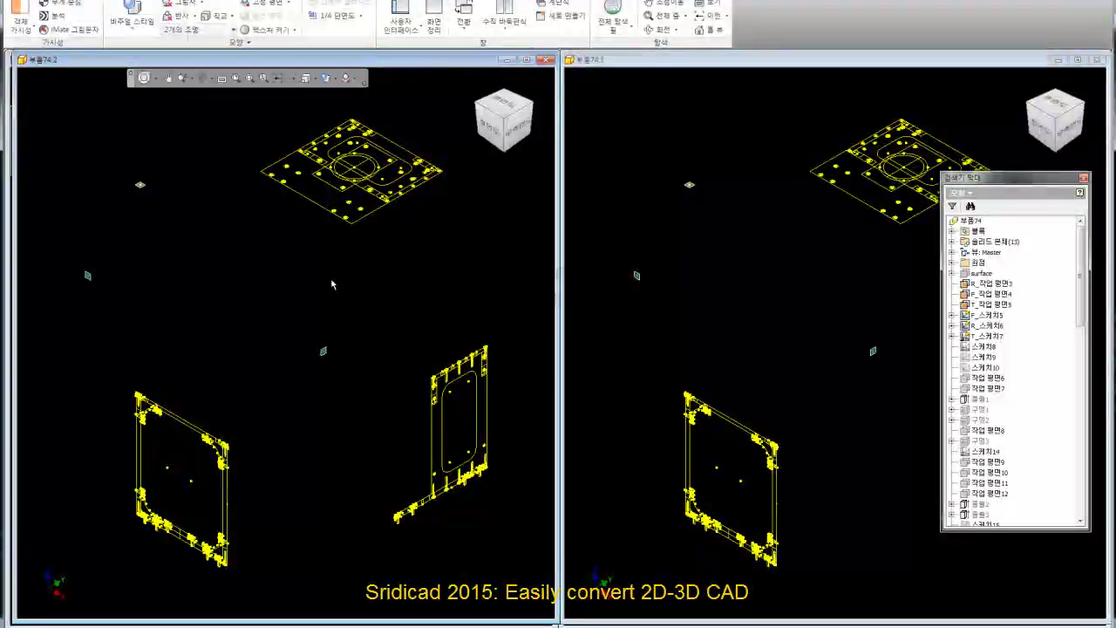
click(656, 311)
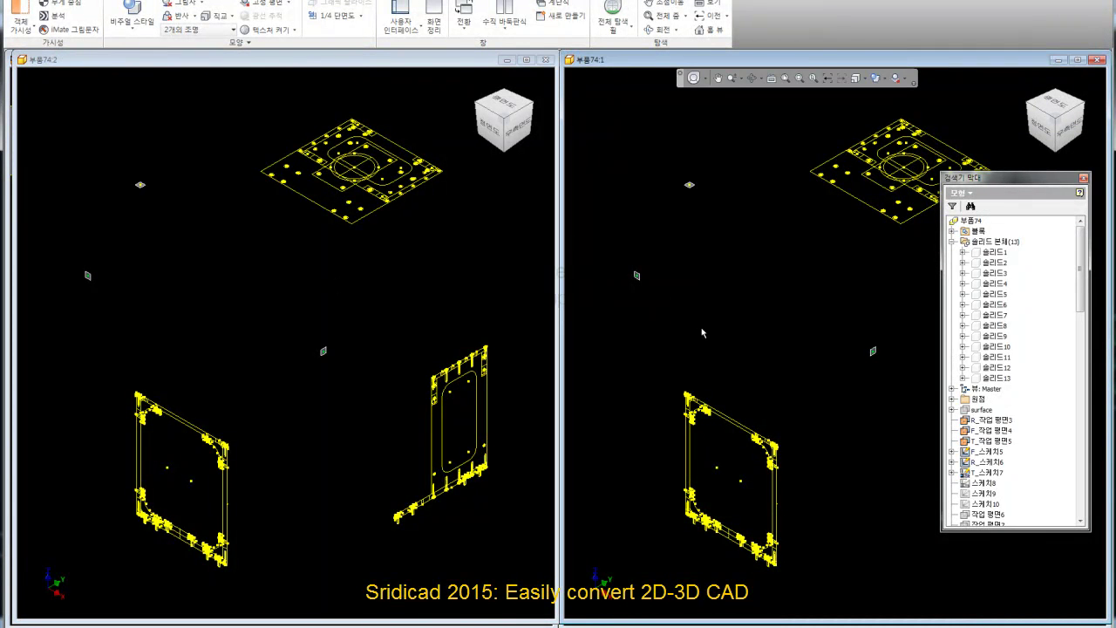
middle_drag(752, 353, 705, 325)
Turn on visibility of all 13 solid bodies and activate the left part window.
right_click(989, 243)
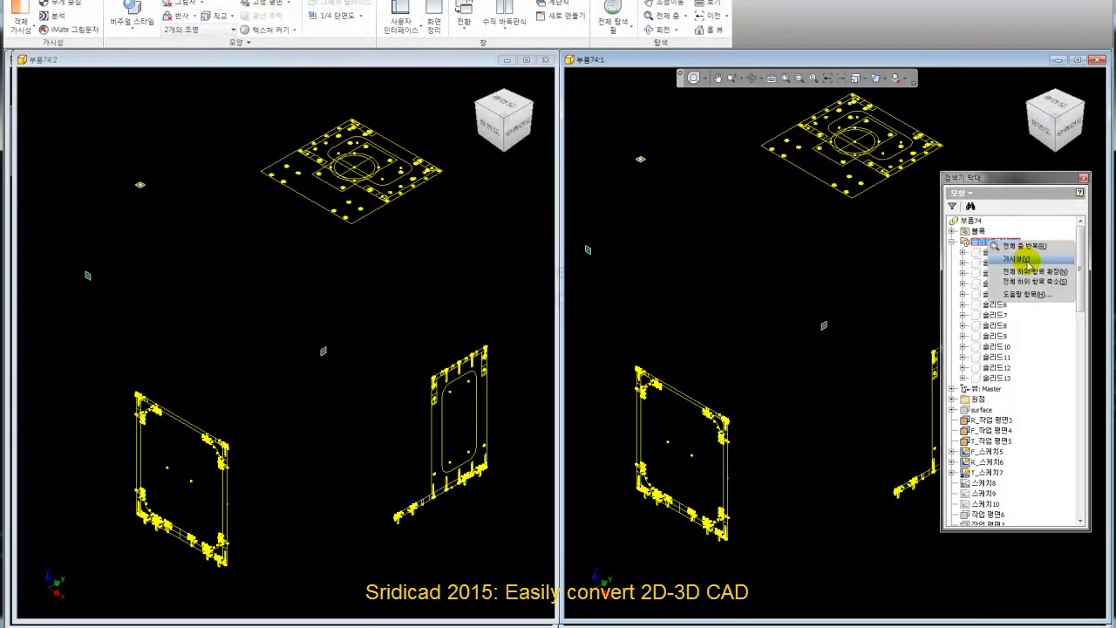
click(1028, 259)
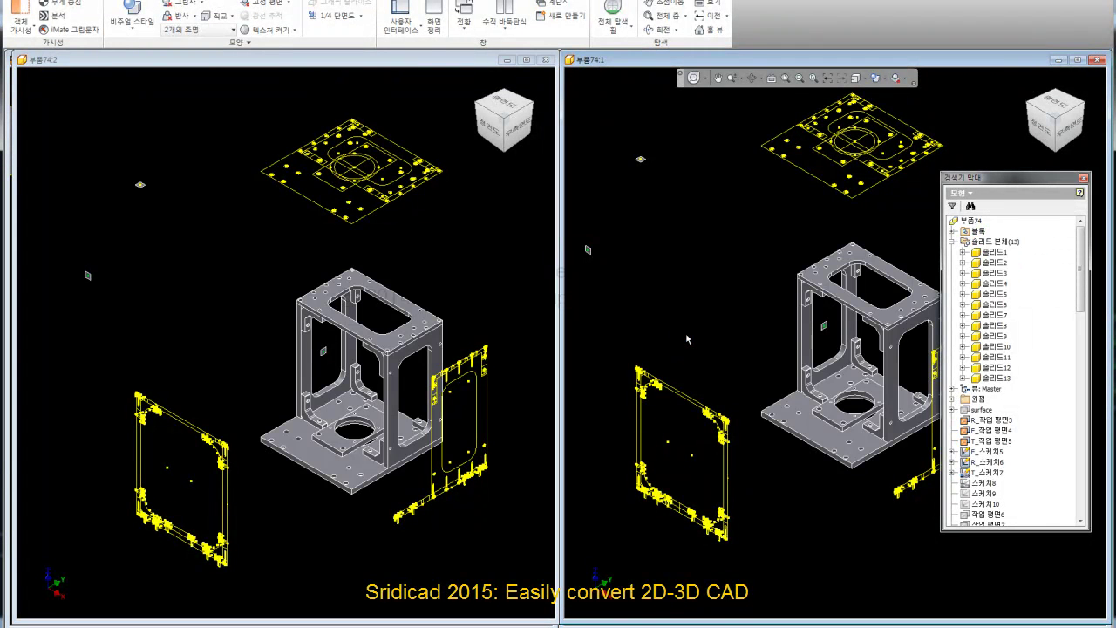
click(417, 255)
scroll(348, 385, up, 3)
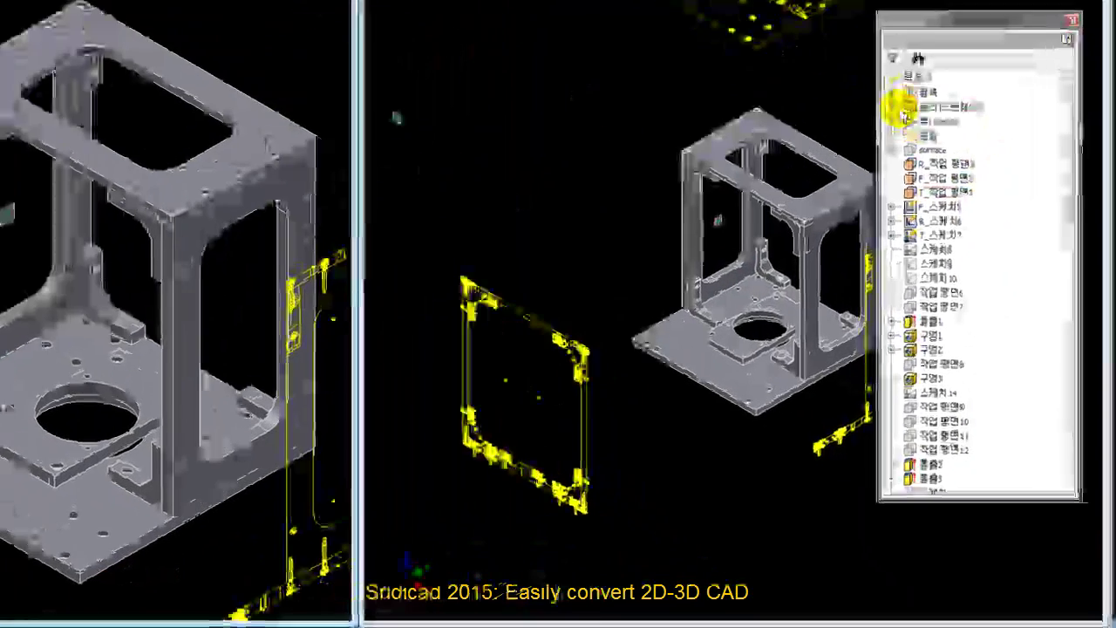
Expand 솔리드 본체 and Ctrl-select 솔리드1 through 솔리드4.
click(953, 241)
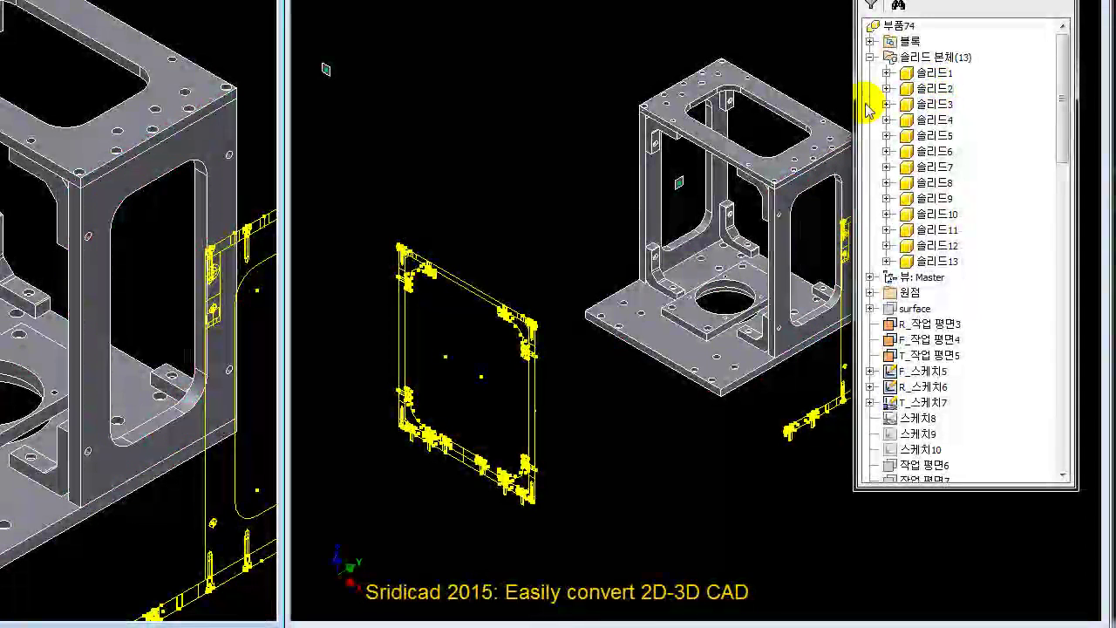
click(922, 73)
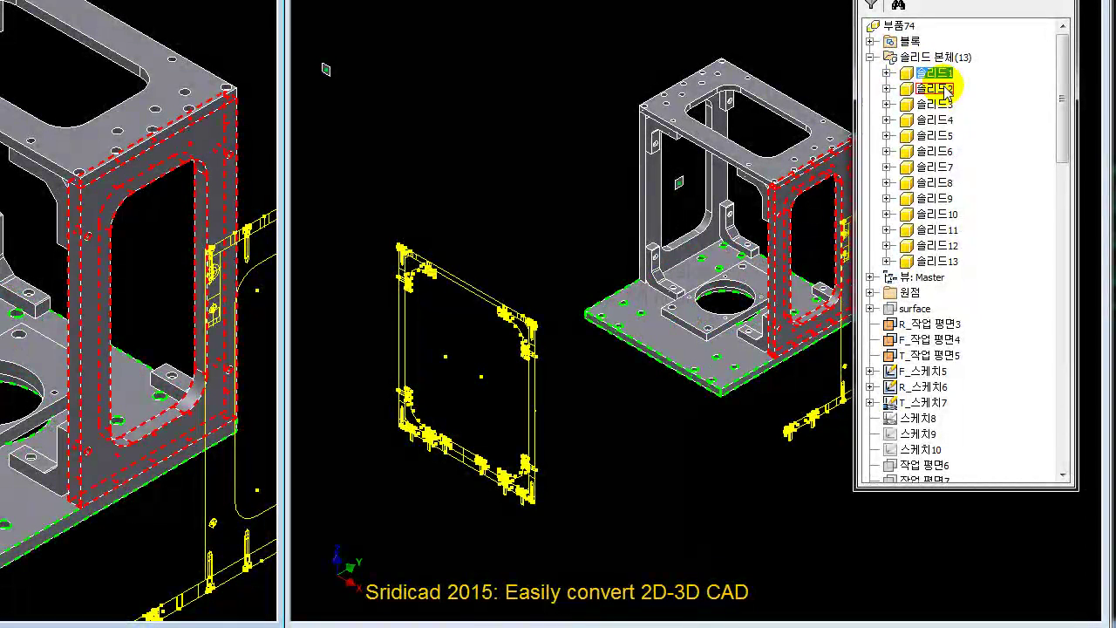
ctrl+click(942, 89)
ctrl+click(944, 104)
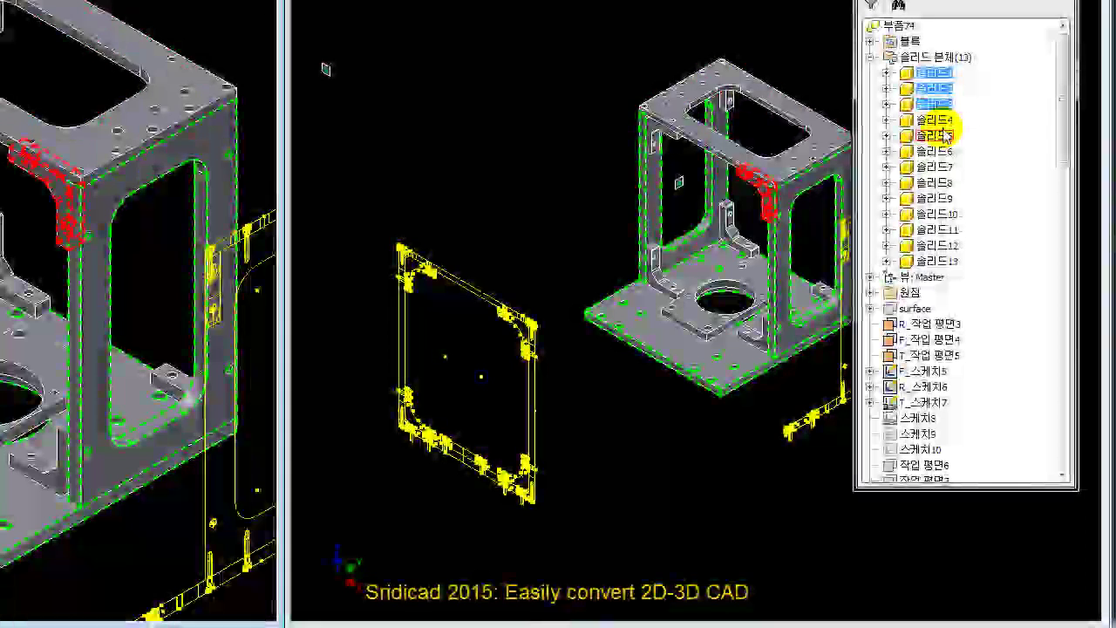
ctrl+click(942, 120)
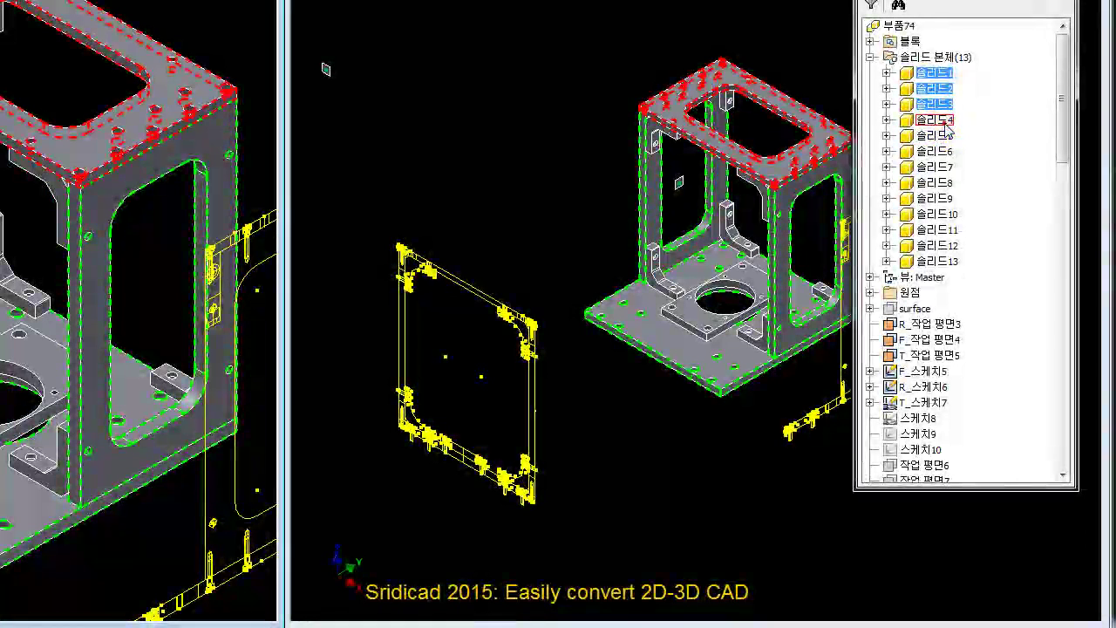
Turn off 가시성 for the selected bodies 솔리드1–4 so only the L-brackets remain.
right_click(583, 41)
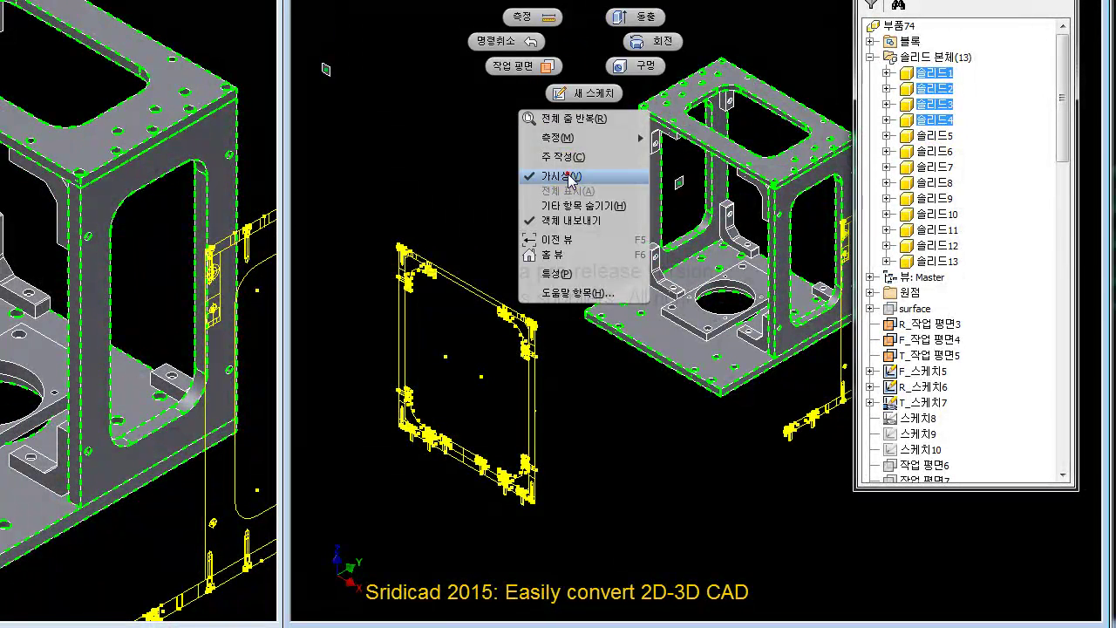
click(568, 174)
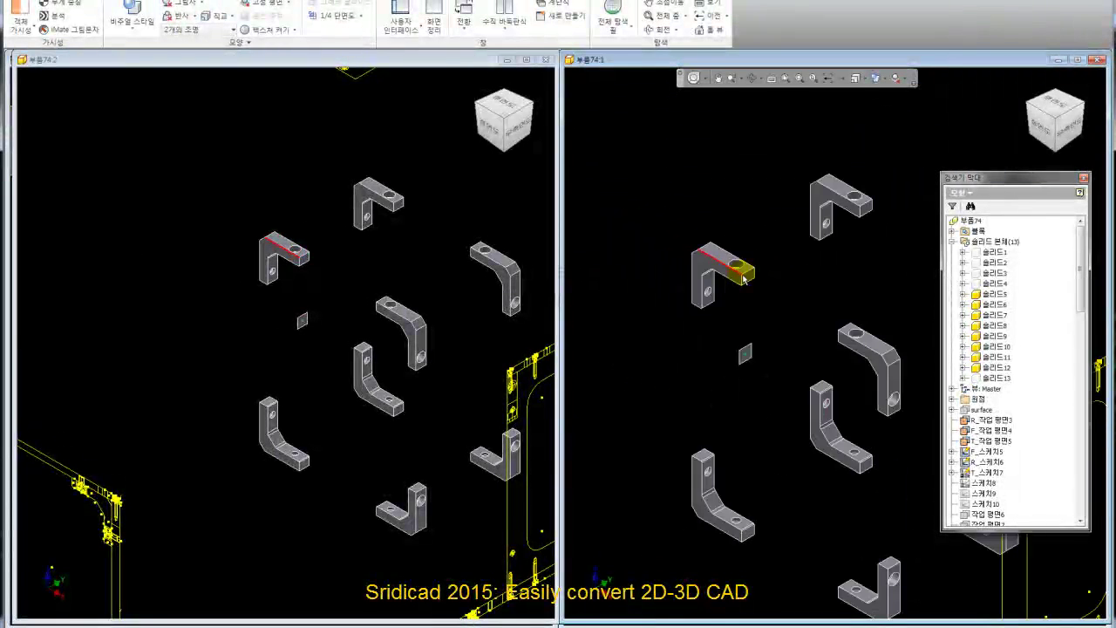
scroll(749, 258, up, 5)
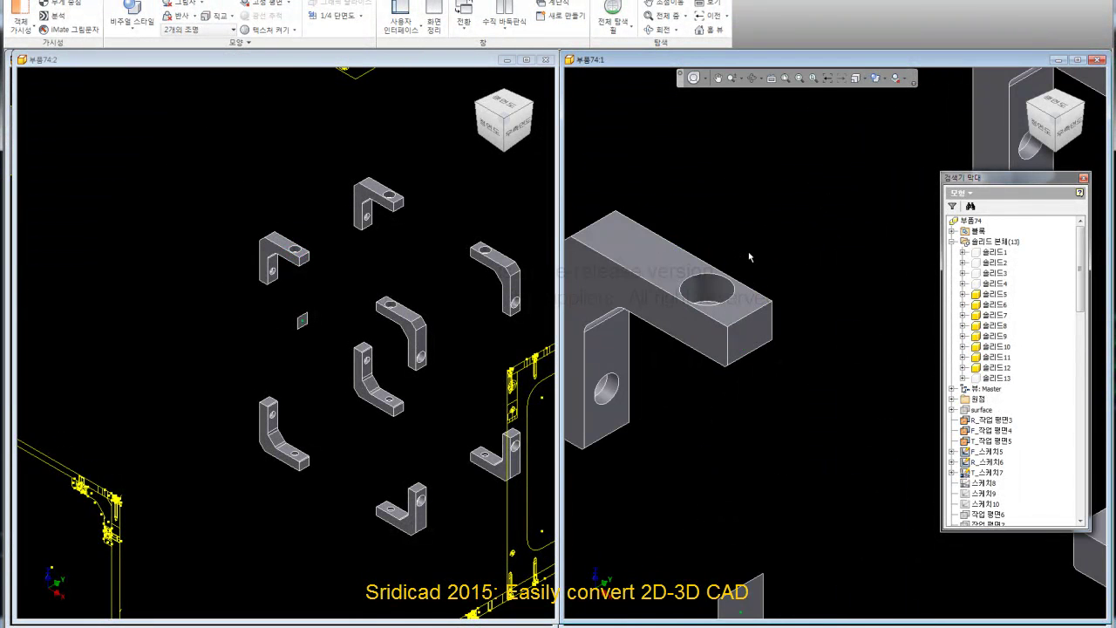
scroll(749, 258, down, 2)
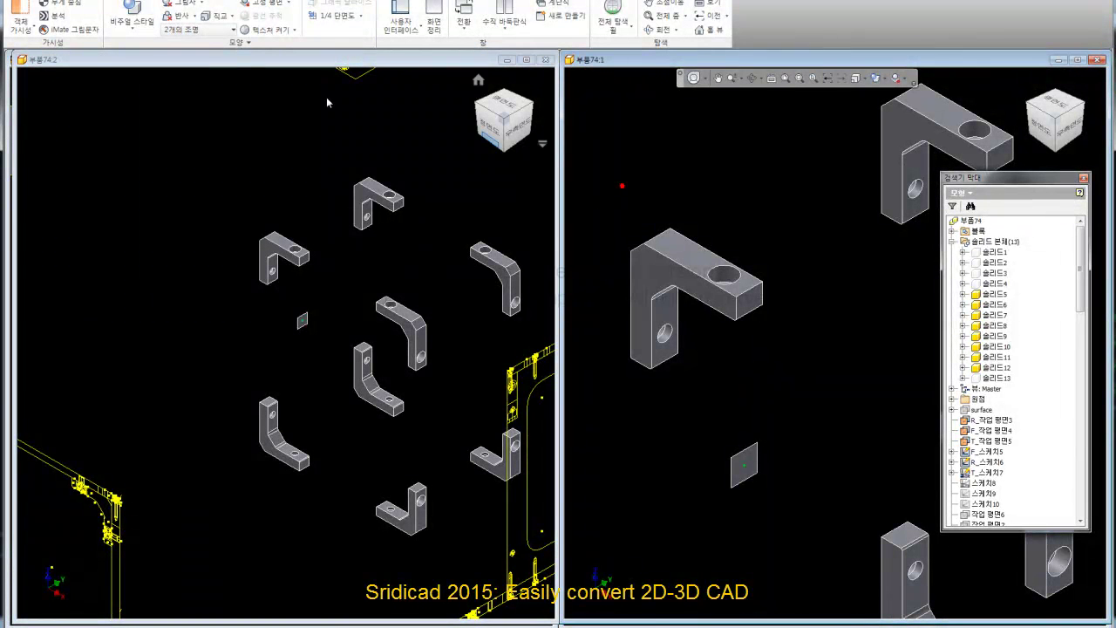
Inspect the bracket hole's counterbore settings and cancel without changes.
middle_drag(767, 205, 780, 200)
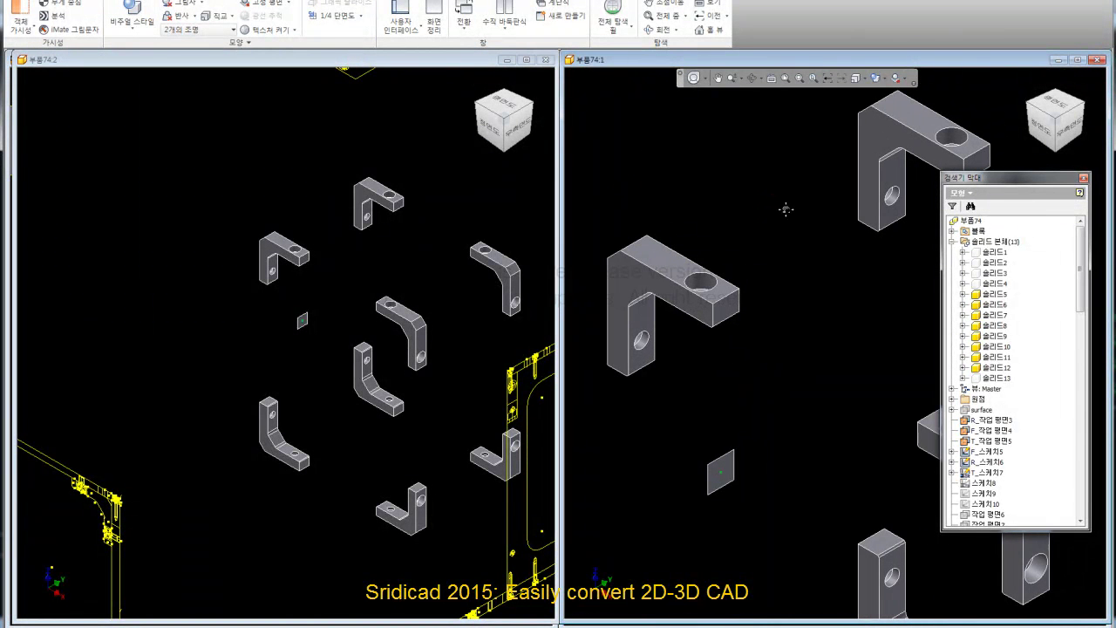
click(719, 271)
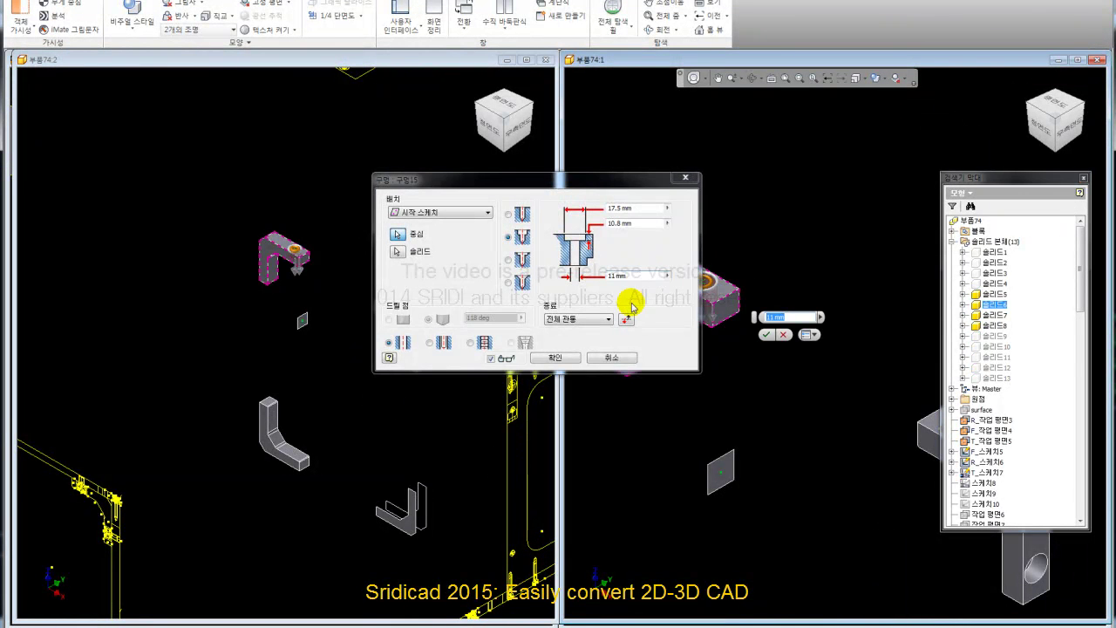
click(616, 358)
Expand 솔리드6 and its hole 구멍15 in the browser, then zoom to all brackets.
click(994, 305)
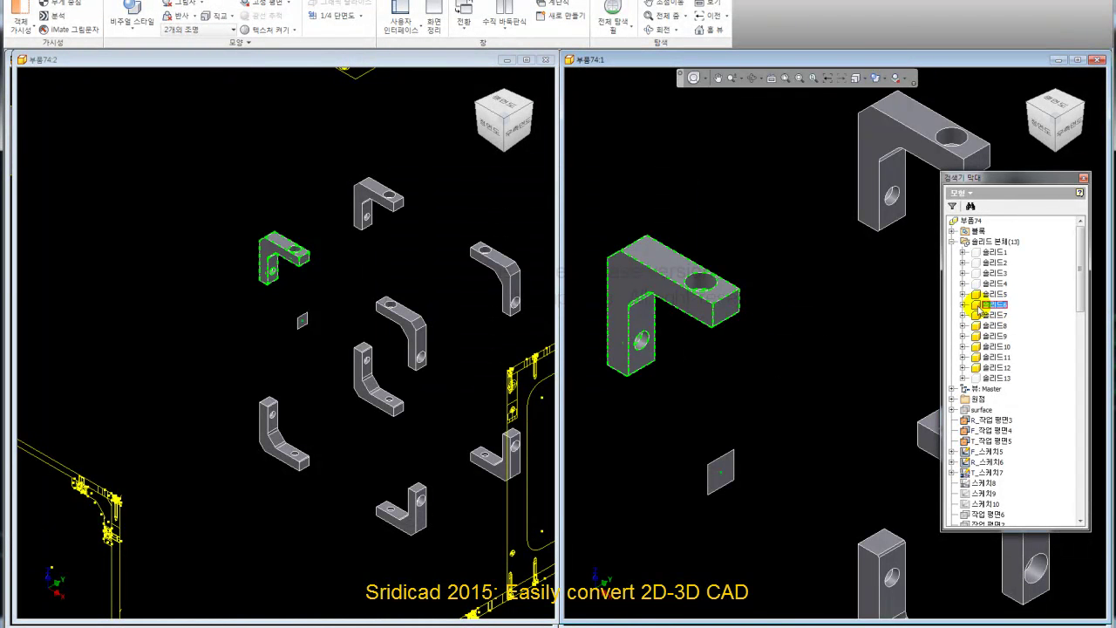
click(963, 305)
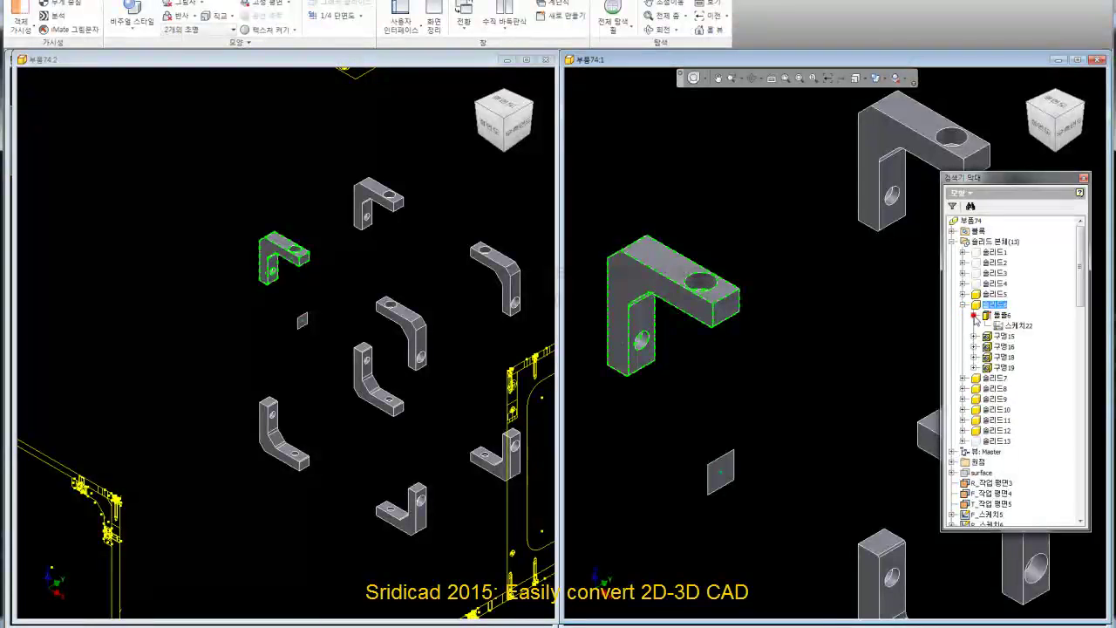
click(974, 336)
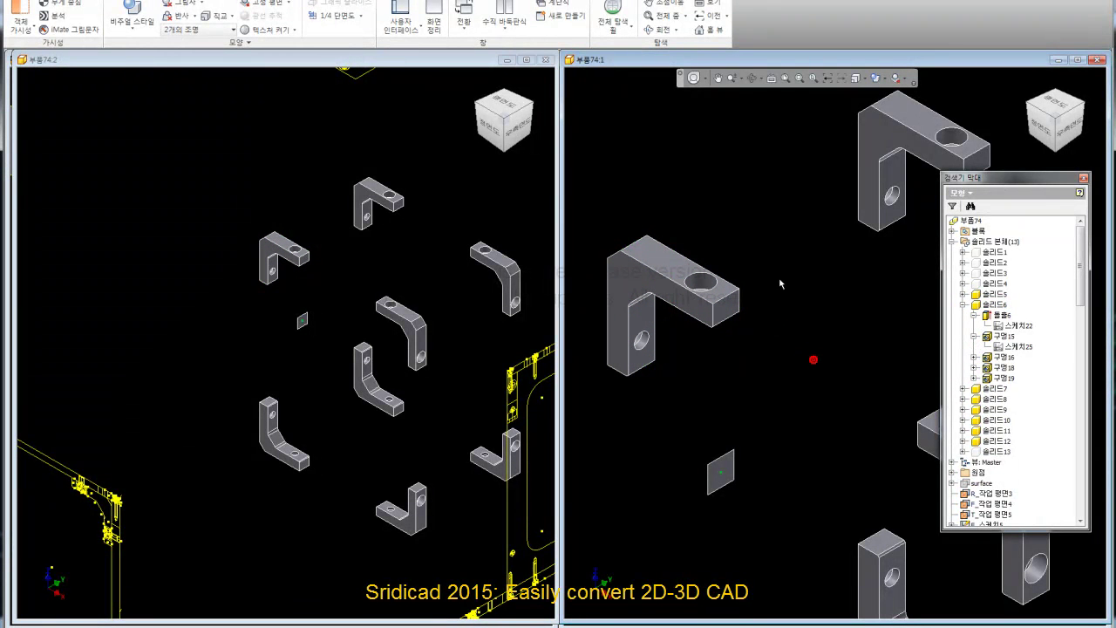
key(Home)
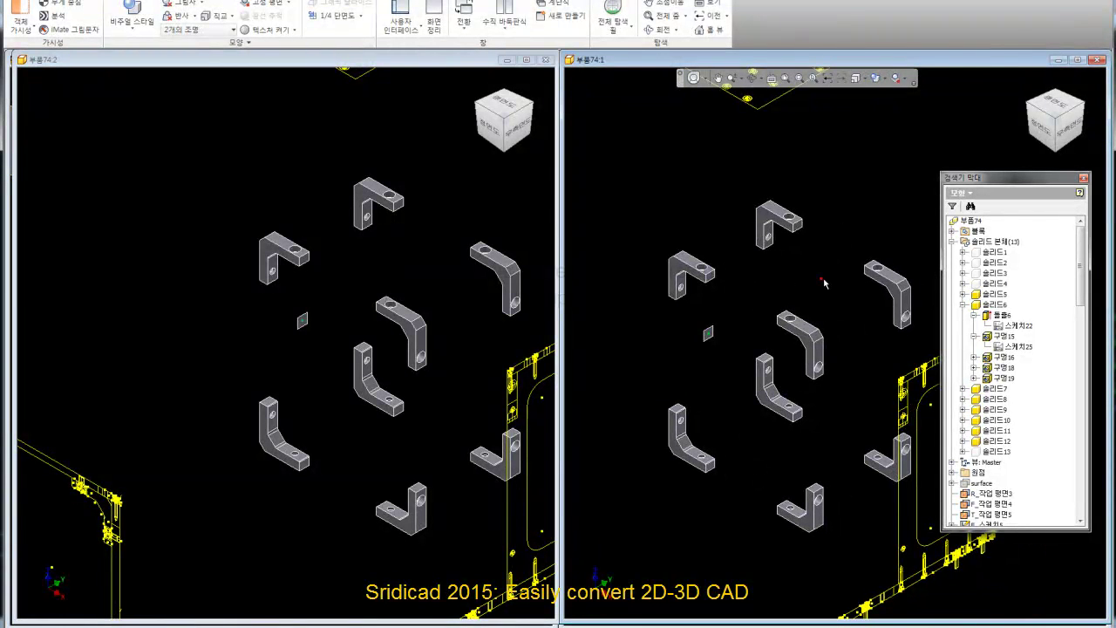
click(21, 24)
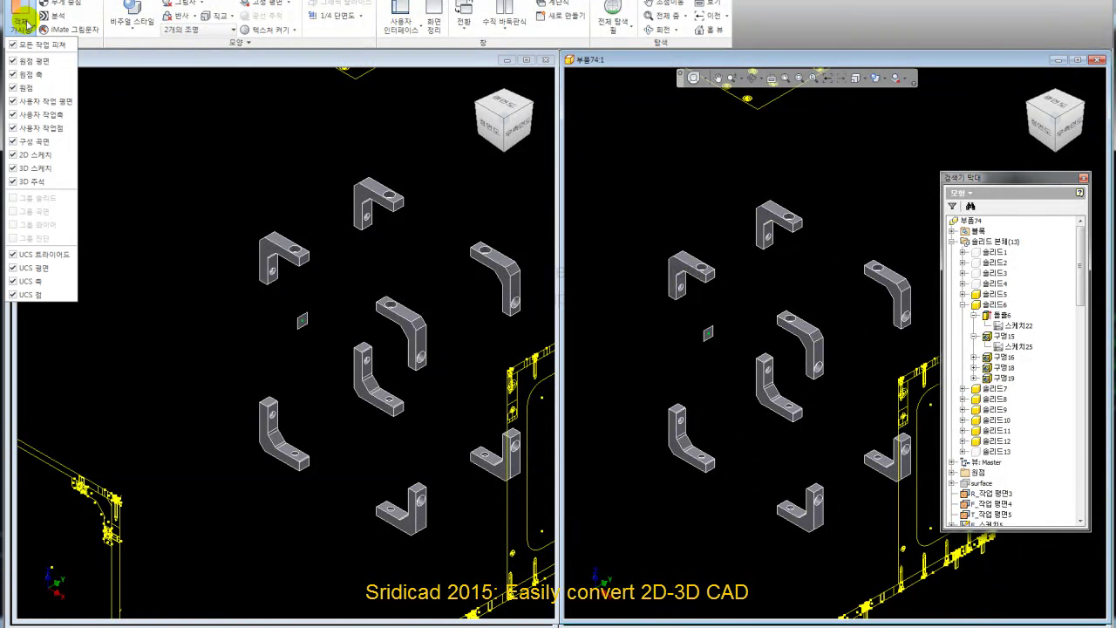
click(12, 44)
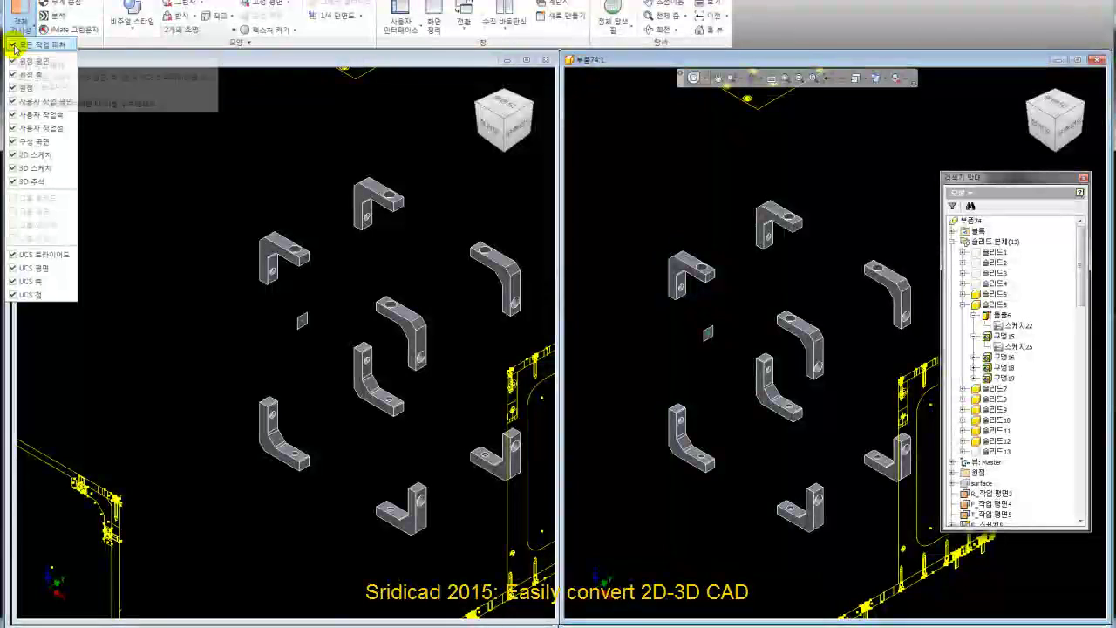
click(29, 24)
click(26, 25)
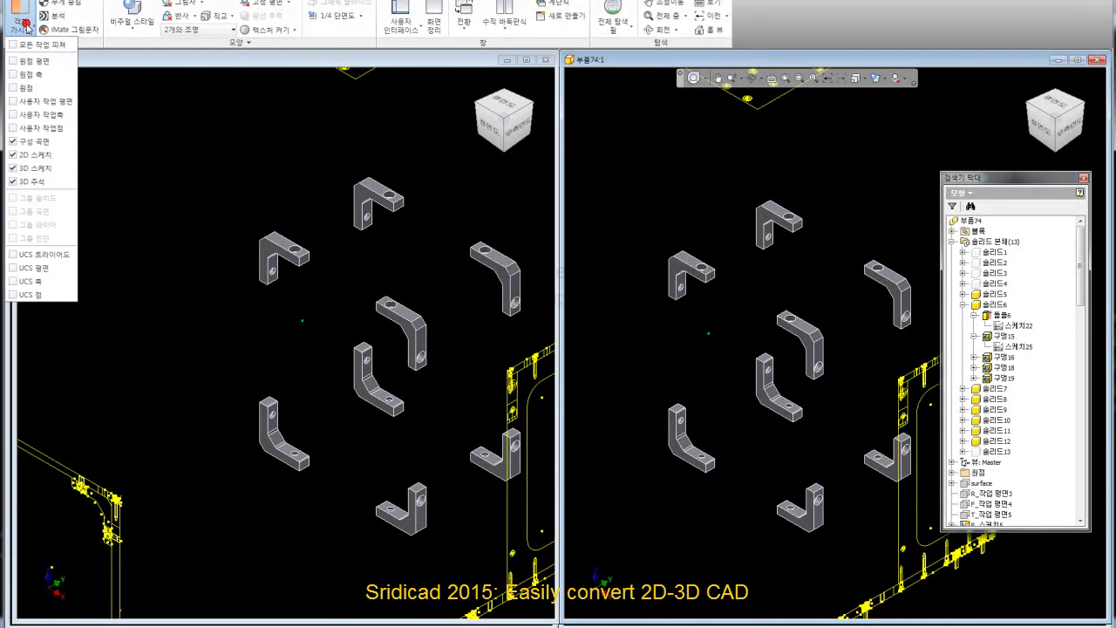
click(14, 46)
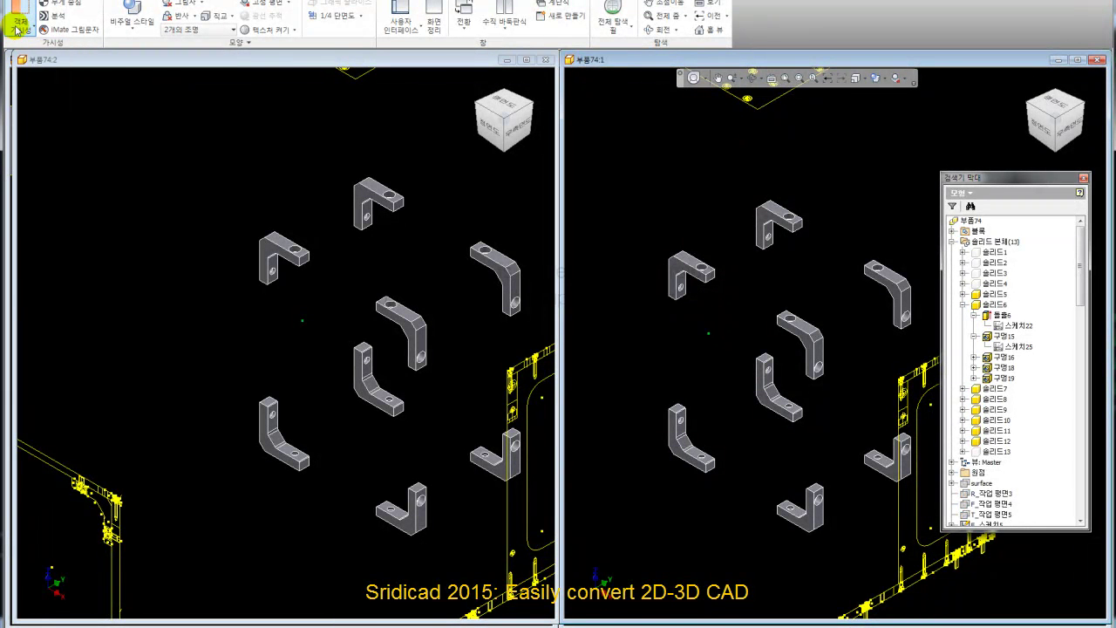
click(19, 24)
click(12, 44)
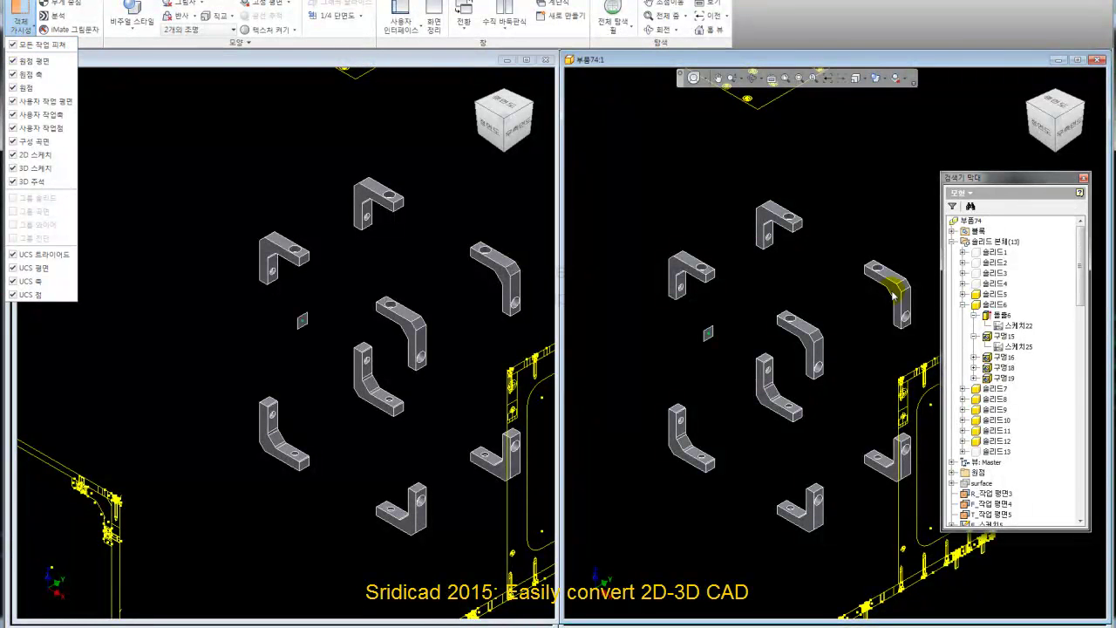
click(788, 292)
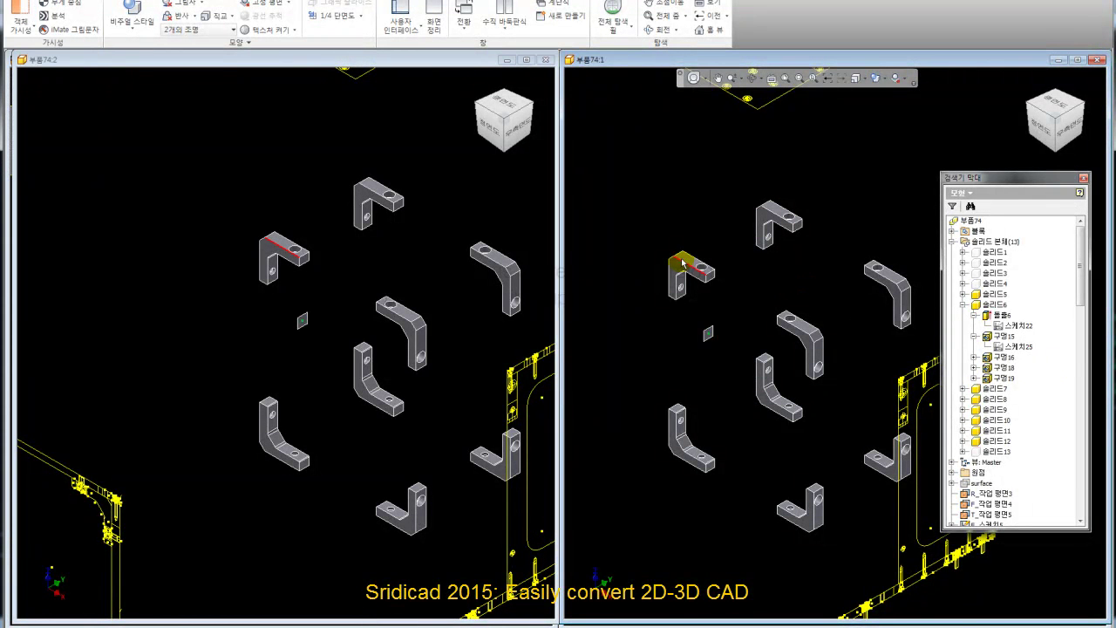
Switch selection to Feature Priority and find the picked hole feature in the browser.
scroll(703, 271, up, 5)
click(753, 353)
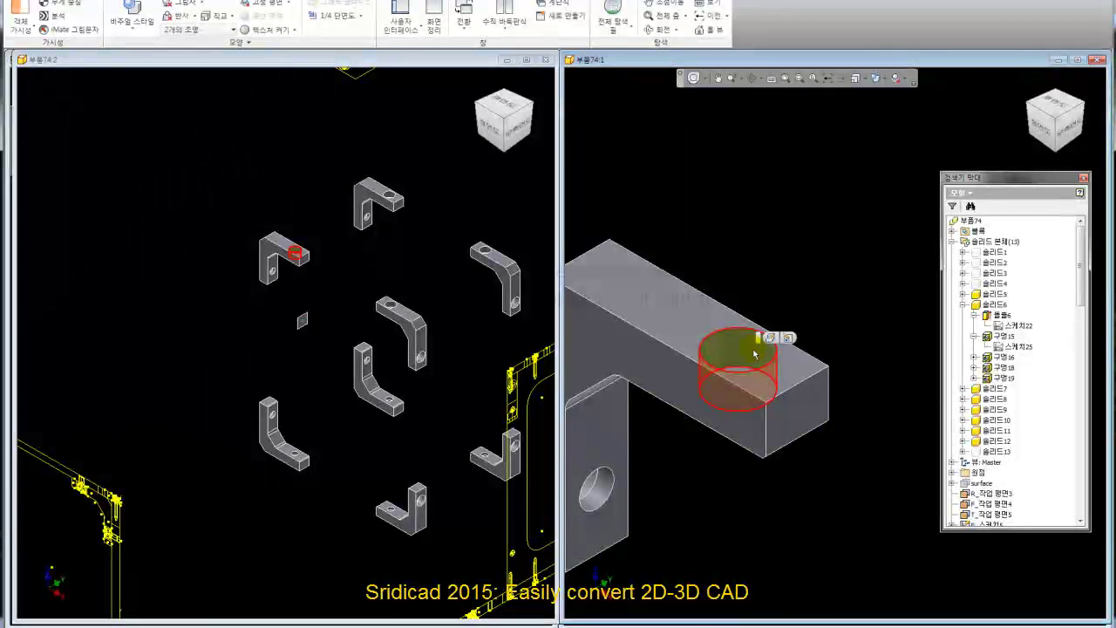
right_click(728, 351)
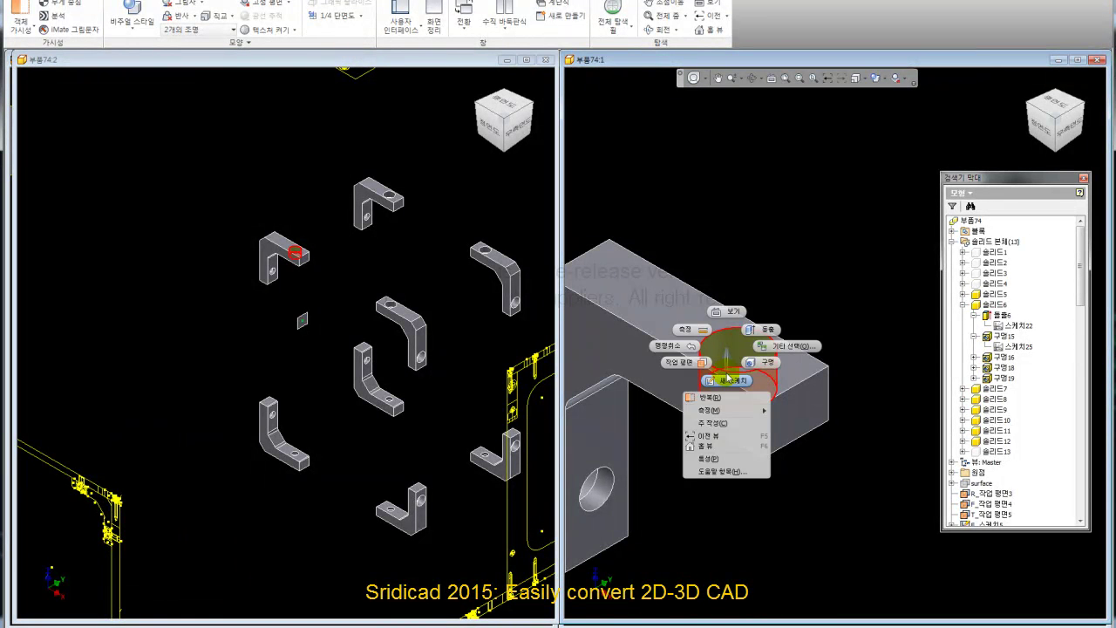
key(Escape)
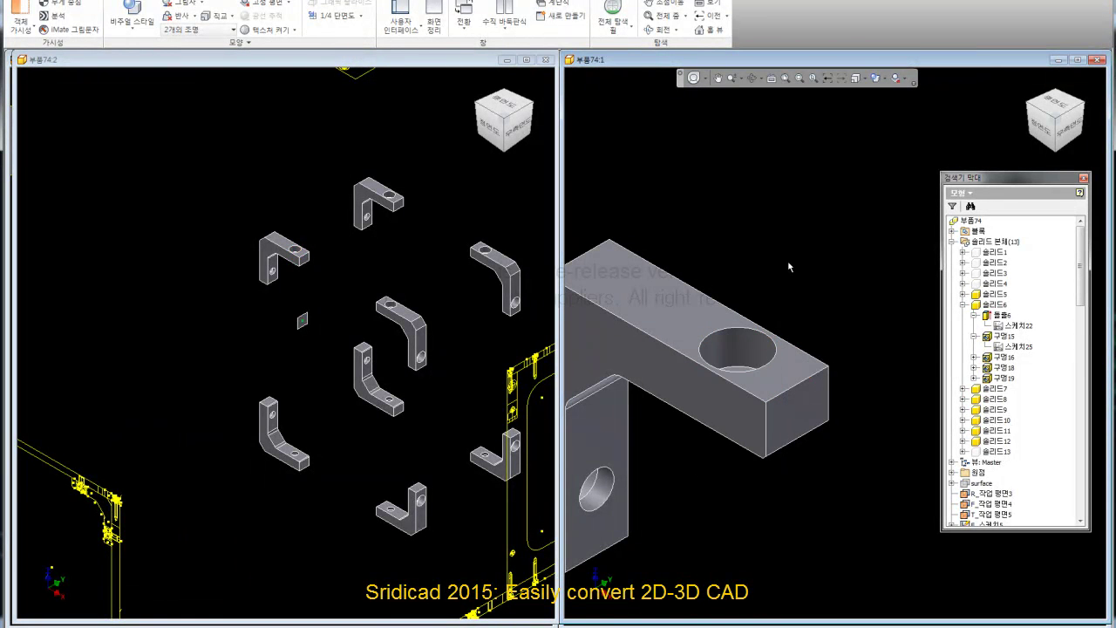
right_click(786, 259)
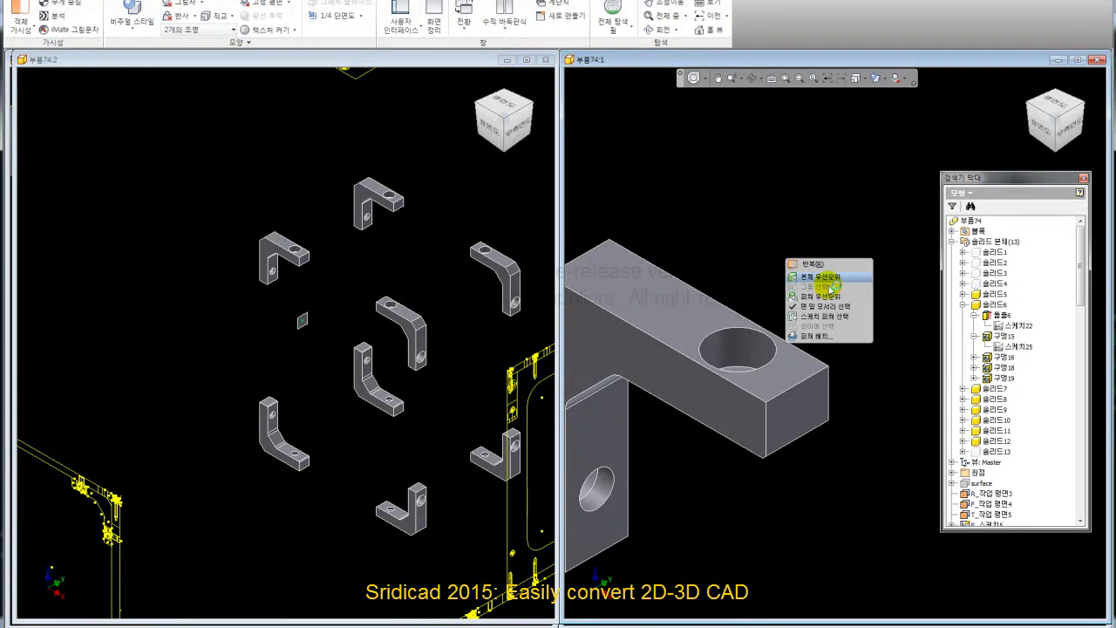
click(827, 299)
scroll(757, 294, up, 4)
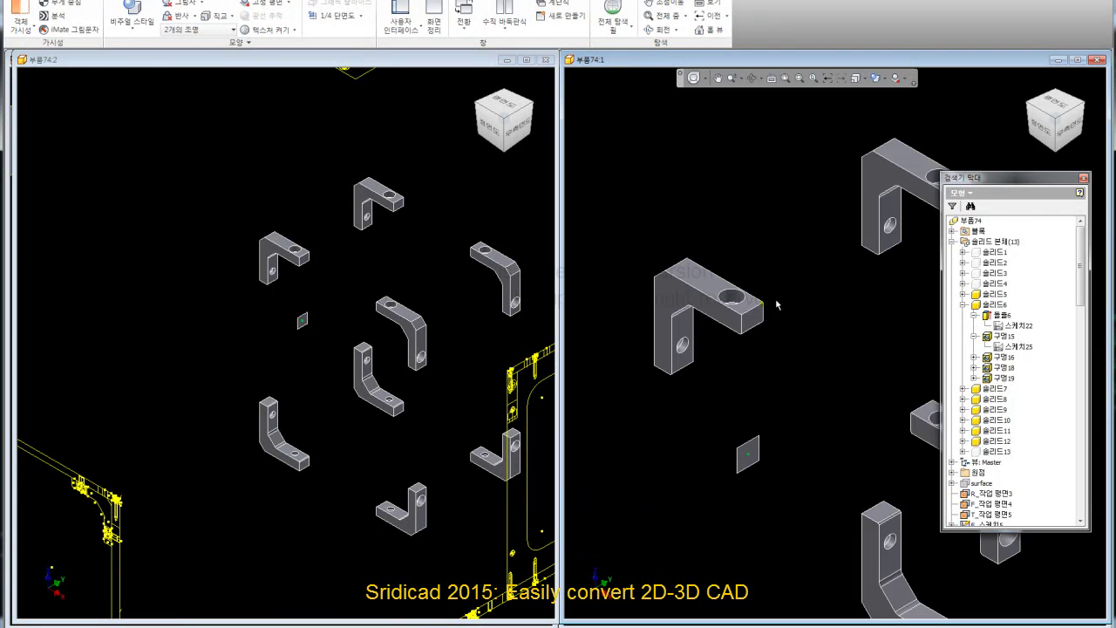
right_click(736, 228)
click(594, 402)
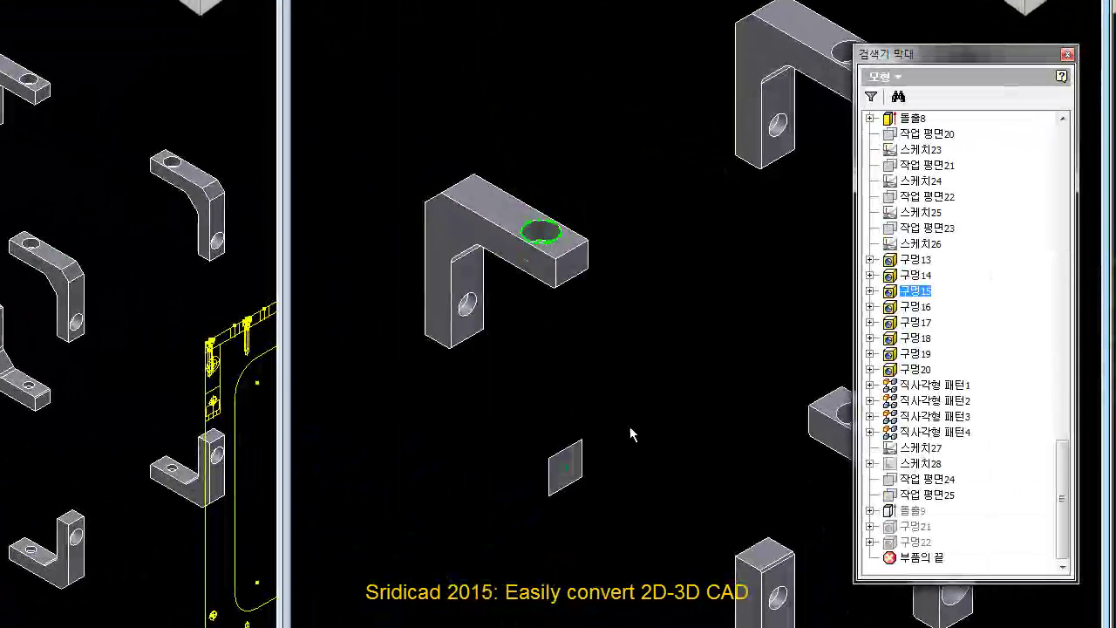
Expand 구멍15 and redefine its sketch 스케치25.
click(870, 290)
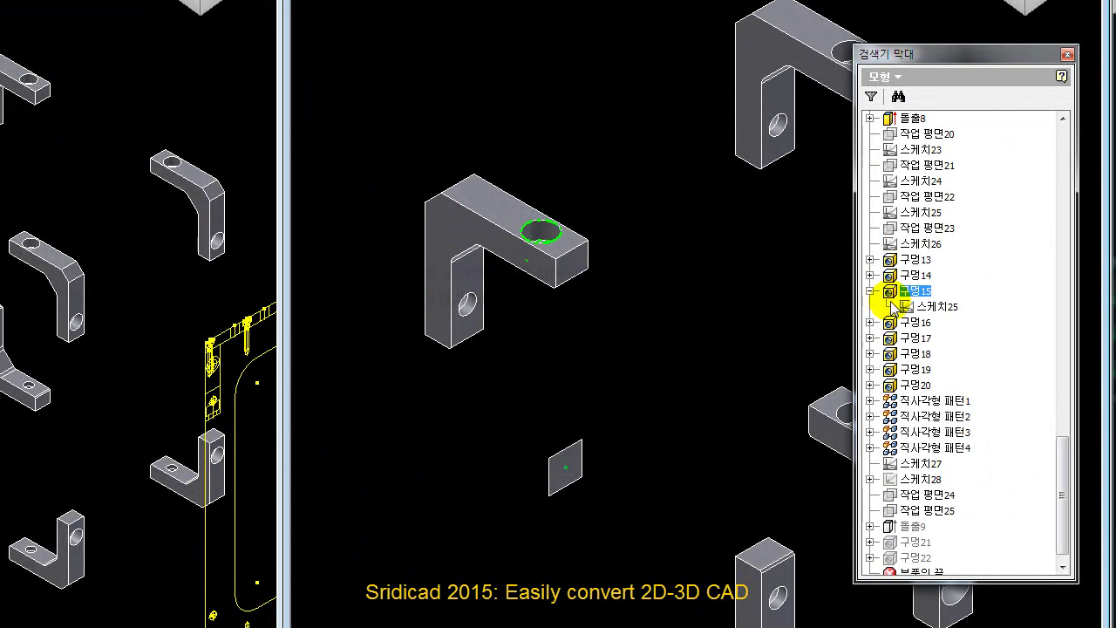
click(907, 307)
right_click(909, 308)
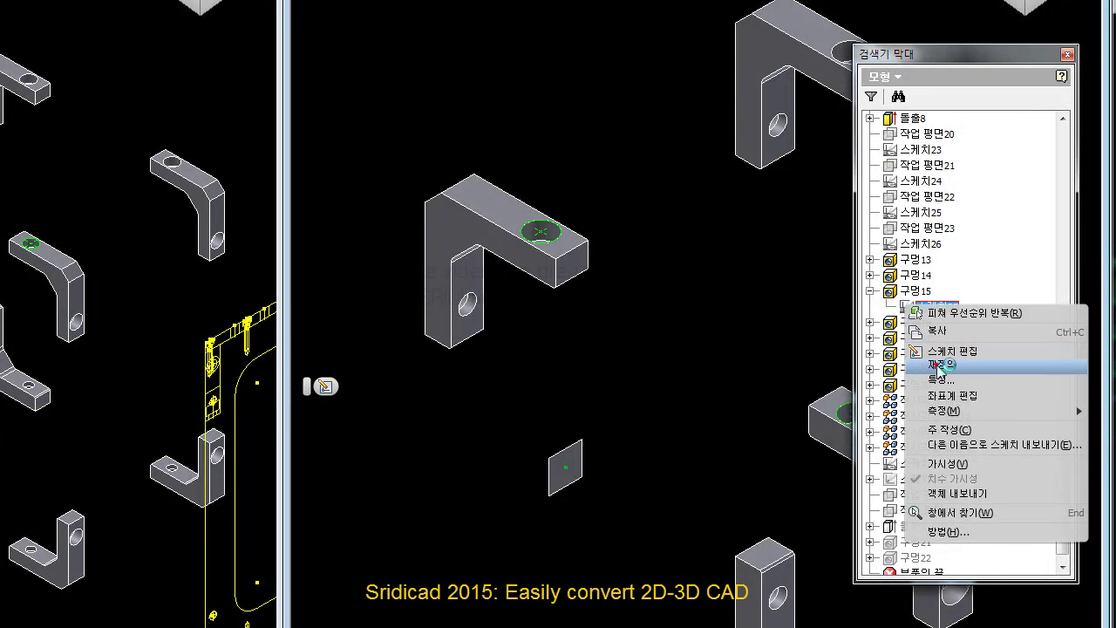
click(939, 370)
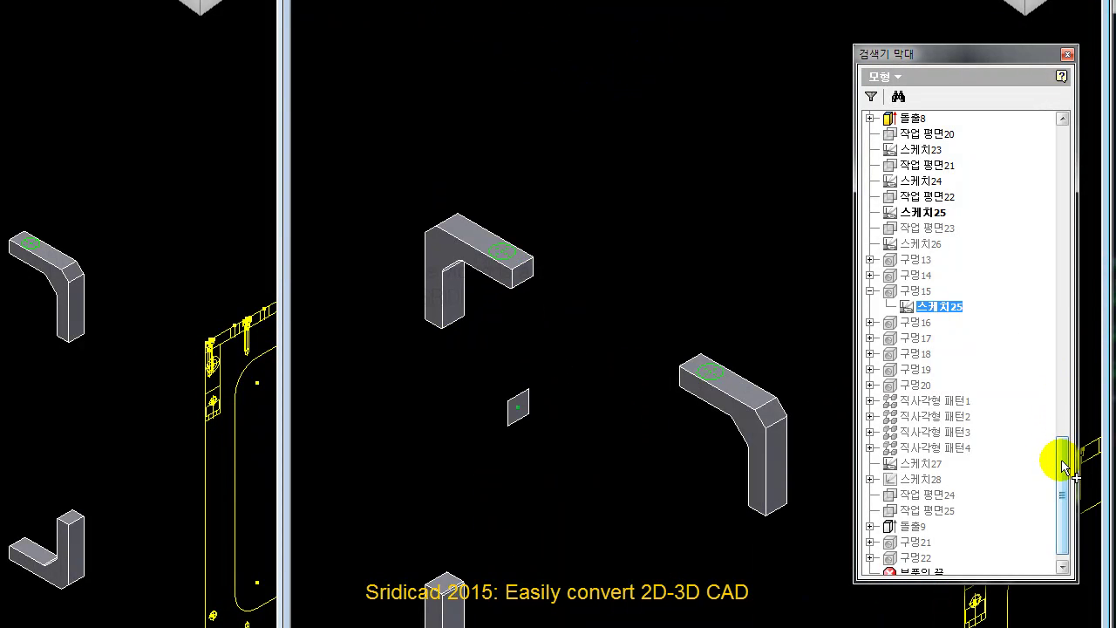
drag(1071, 476, 1073, 490)
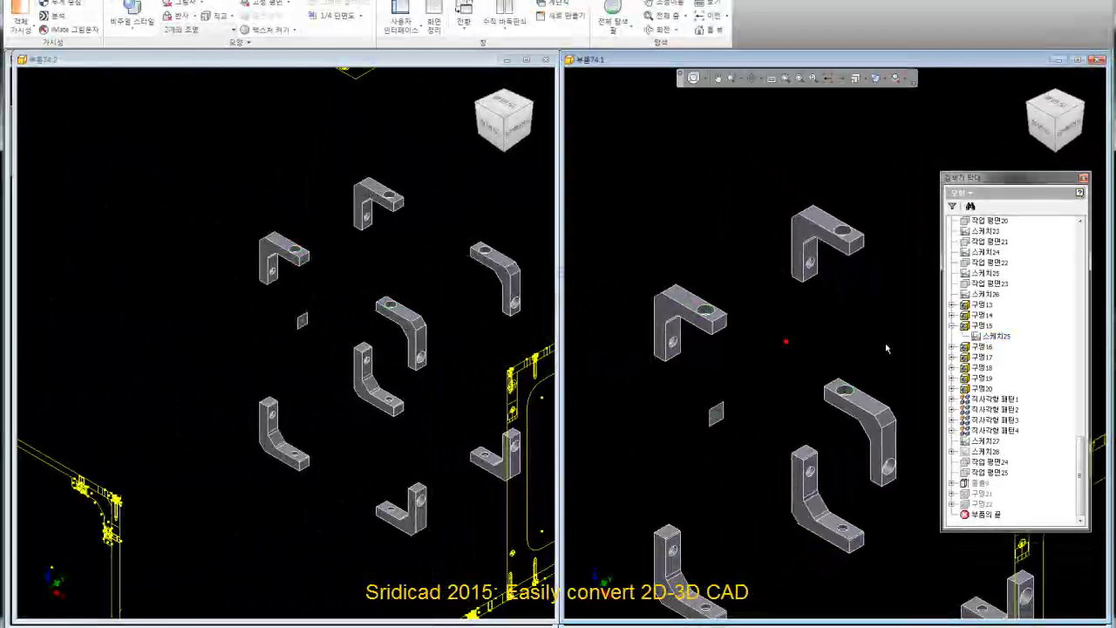
Select work planes 작업 평면20–23 in the browser and turn their visibility on.
click(991, 337)
click(982, 285)
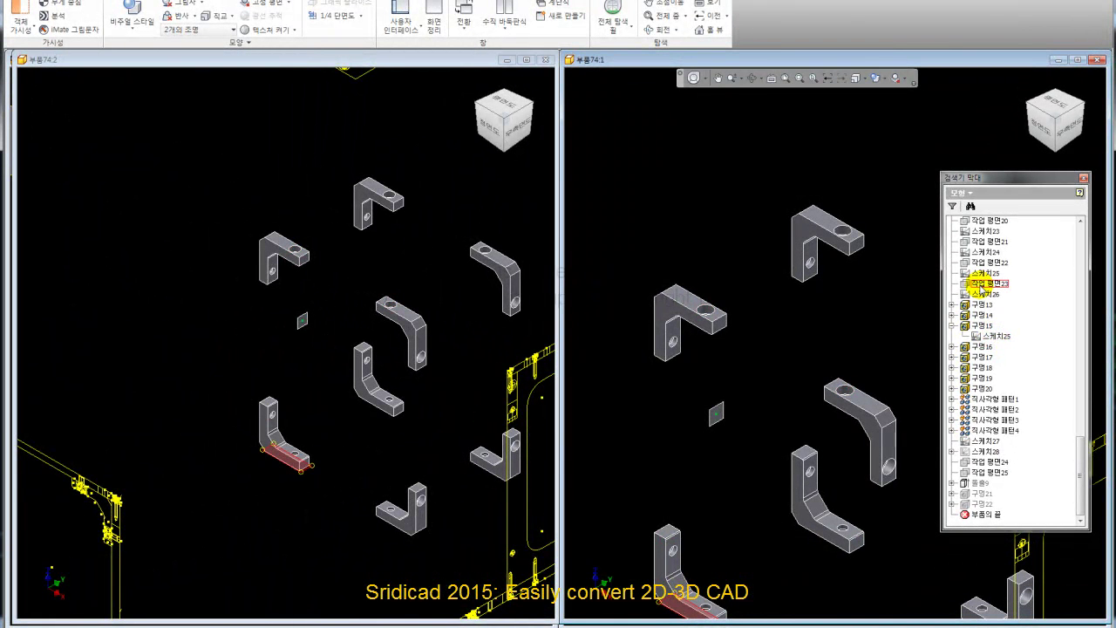
scroll(1029, 390, up, 1)
scroll(1030, 390, up, 1)
click(990, 284)
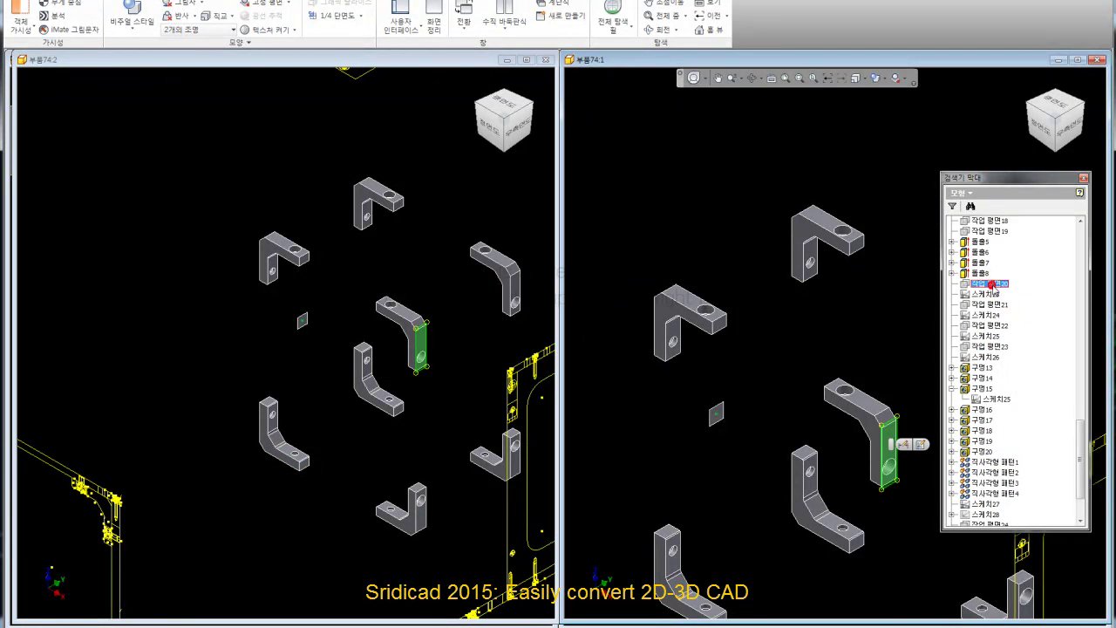
ctrl+click(995, 326)
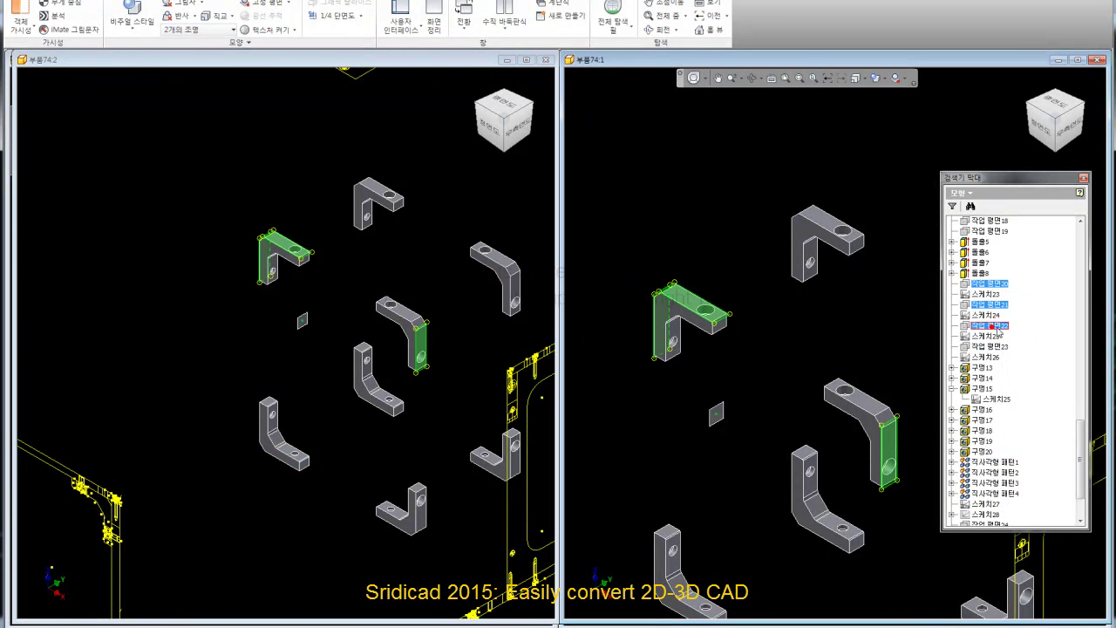
right_click(785, 294)
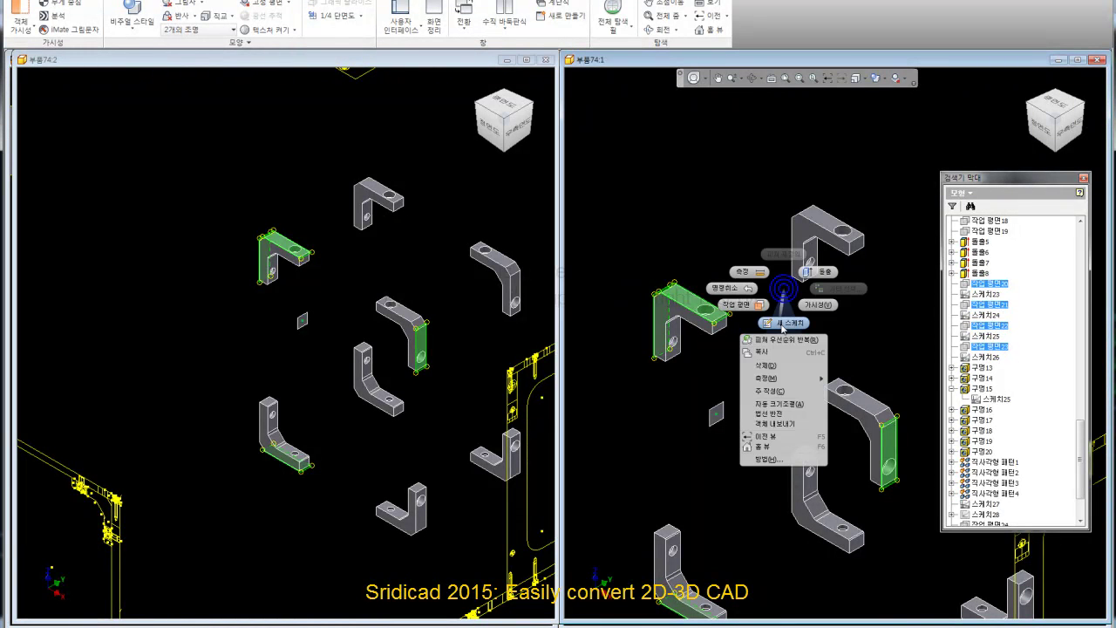
click(823, 304)
Collapse 구멍15 and pan the view across the brackets, clearing the selection.
middle_drag(803, 395, 729, 246)
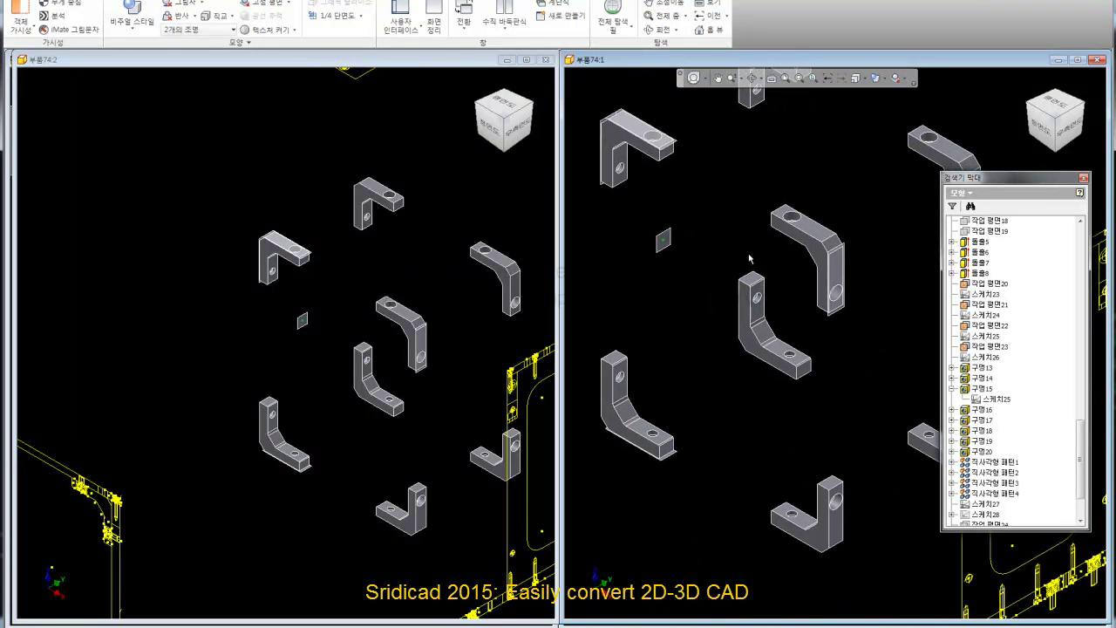
middle_drag(873, 487, 849, 443)
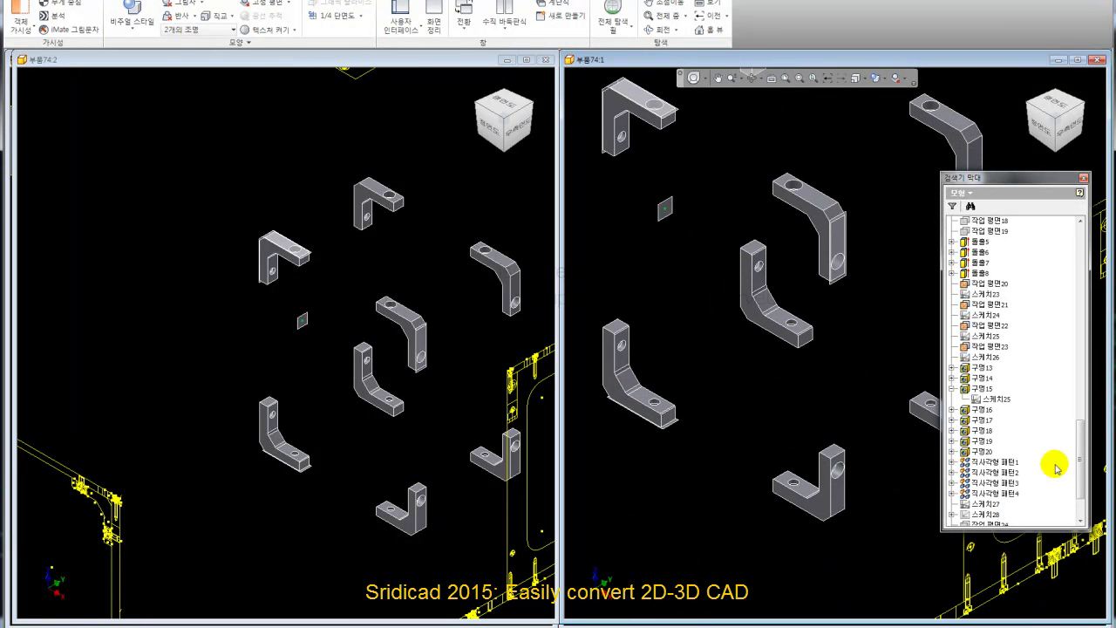
click(956, 390)
click(953, 388)
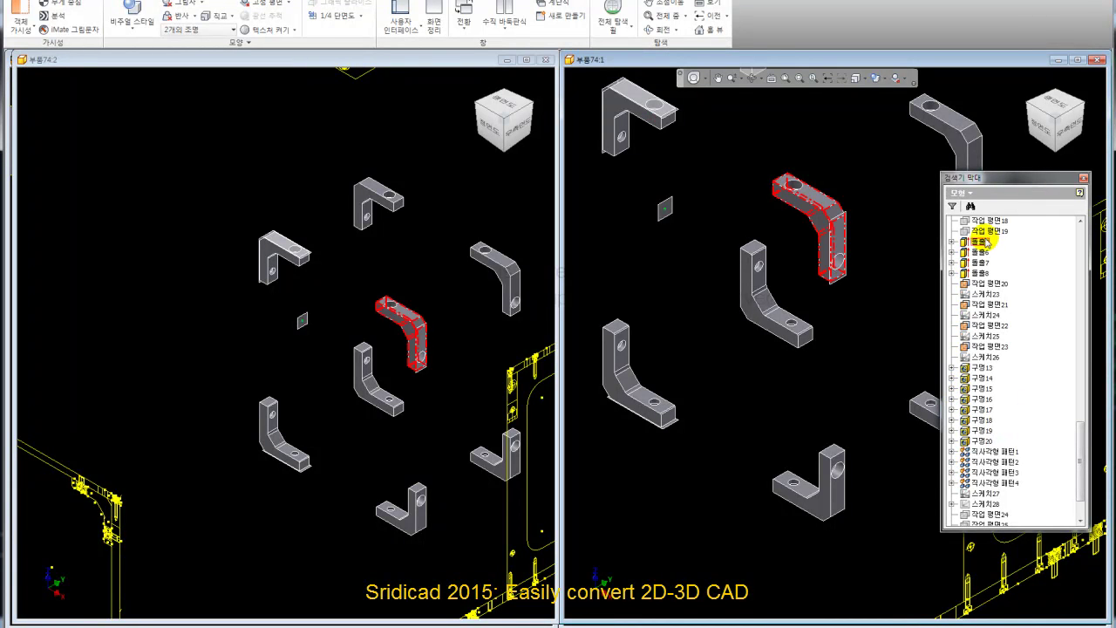
click(986, 232)
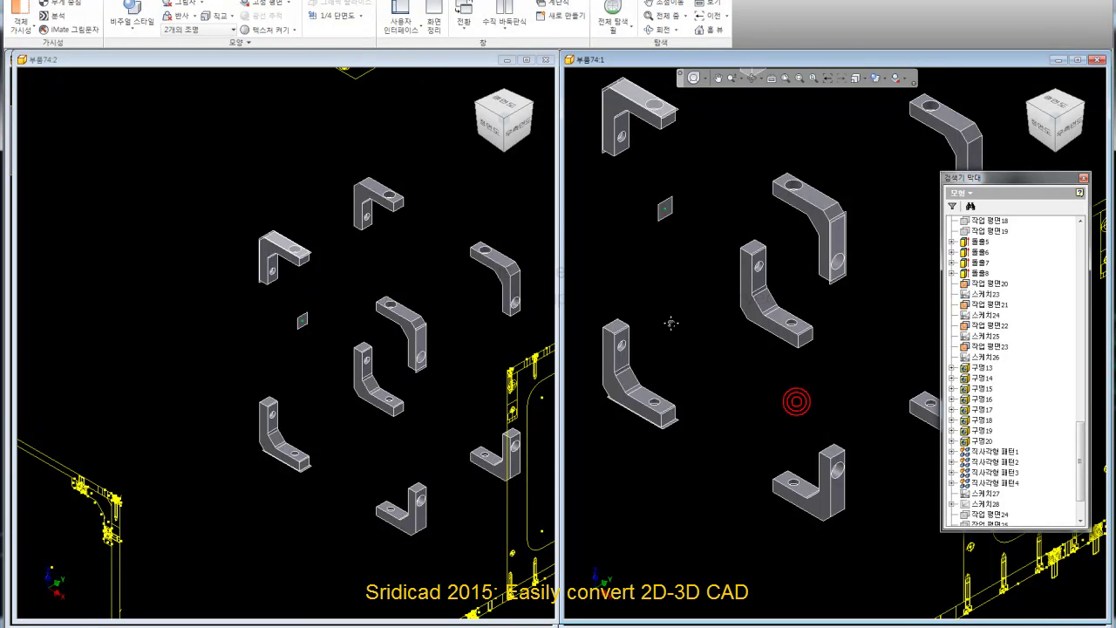
middle_drag(665, 316, 674, 354)
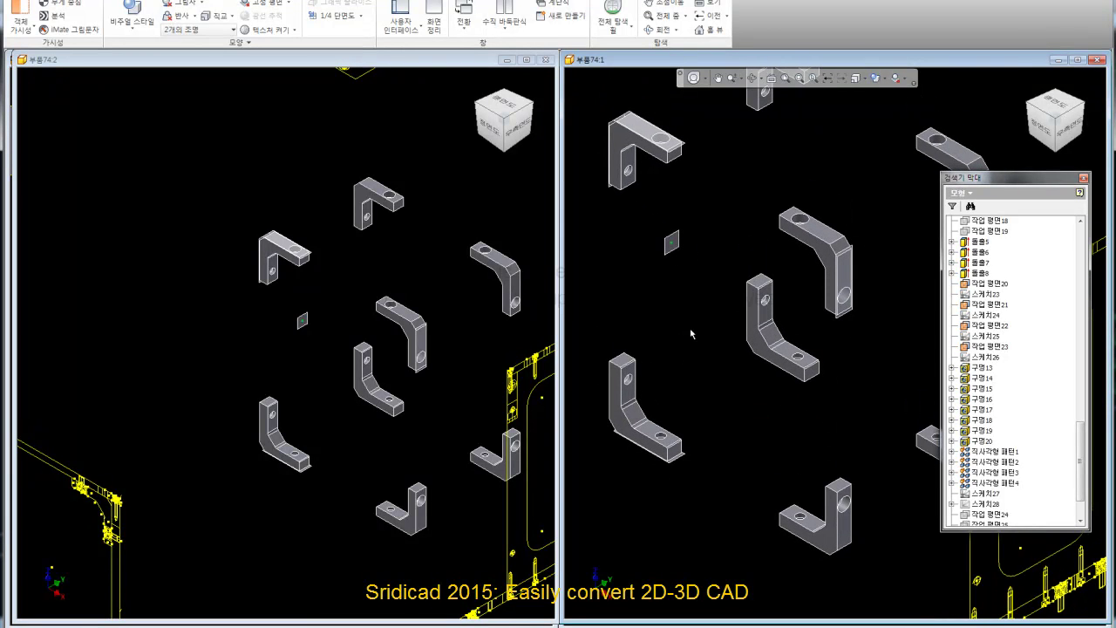
click(698, 419)
middle_drag(717, 349, 733, 403)
scroll(689, 181, down, 2)
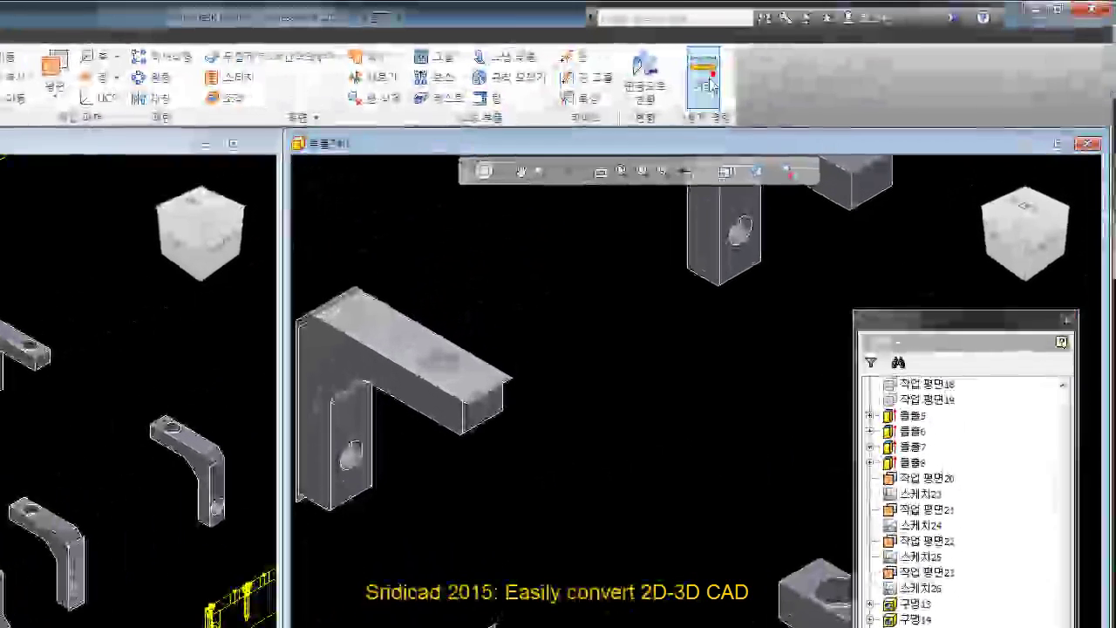
Measure the length of the bracket's top edge.
click(711, 85)
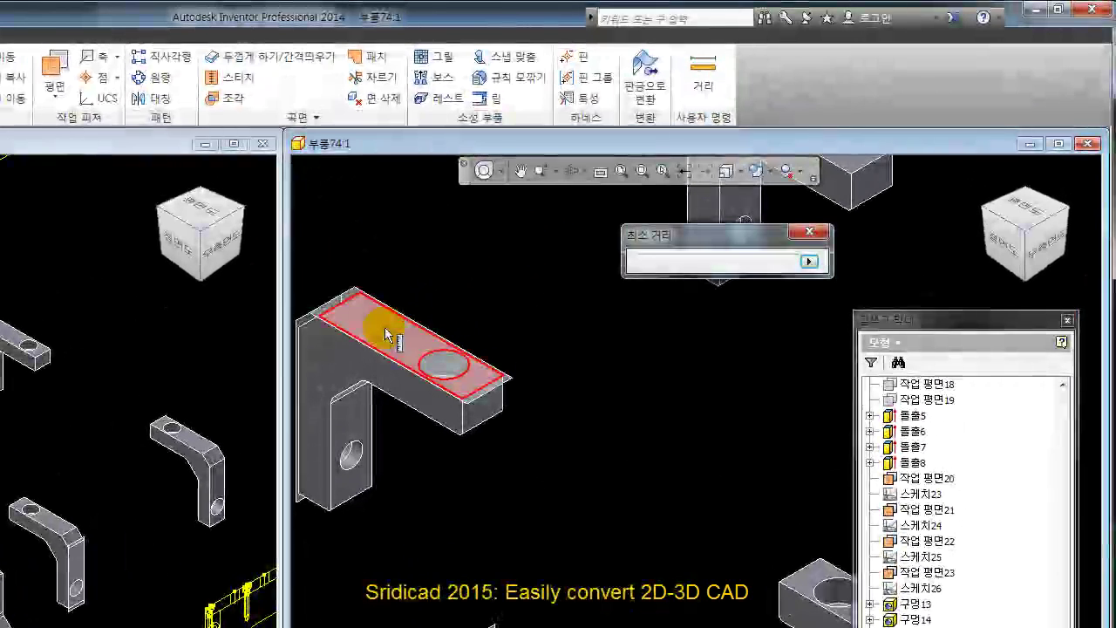
click(415, 410)
click(654, 255)
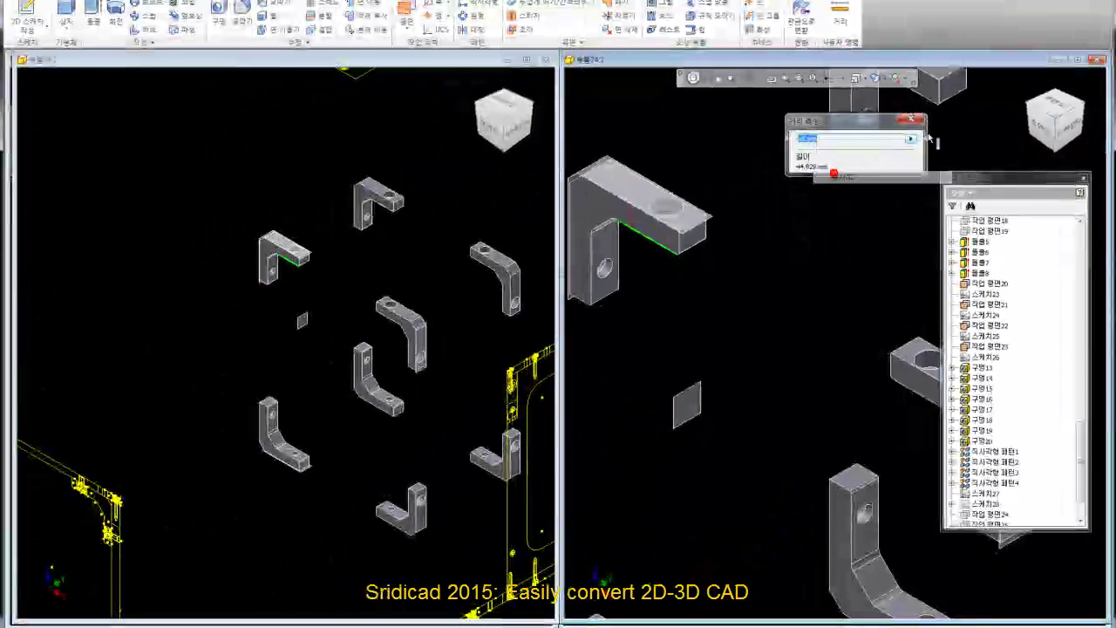
key(Escape)
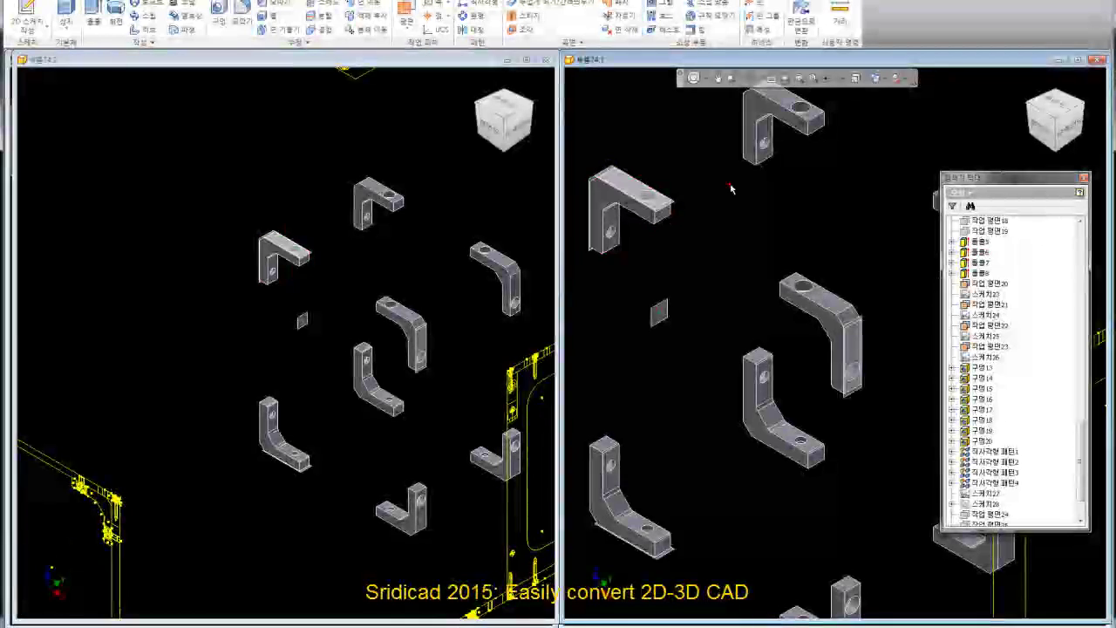
Offset 작업 평면22 to -31.750 mm and accept the rebuild warning.
scroll(718, 233, up, 3)
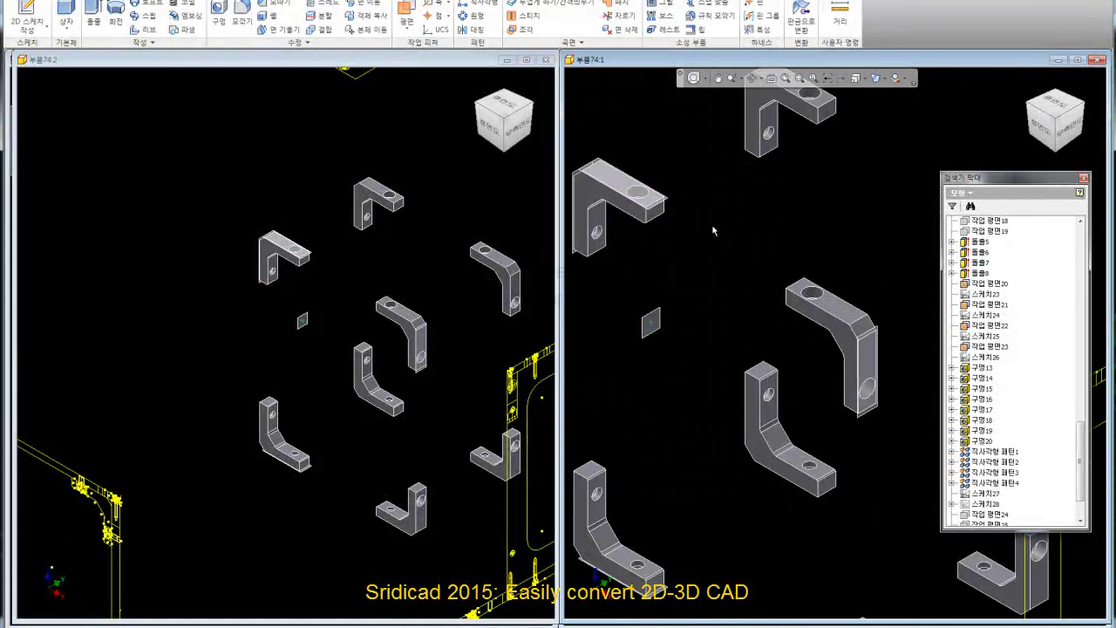
right_click(670, 200)
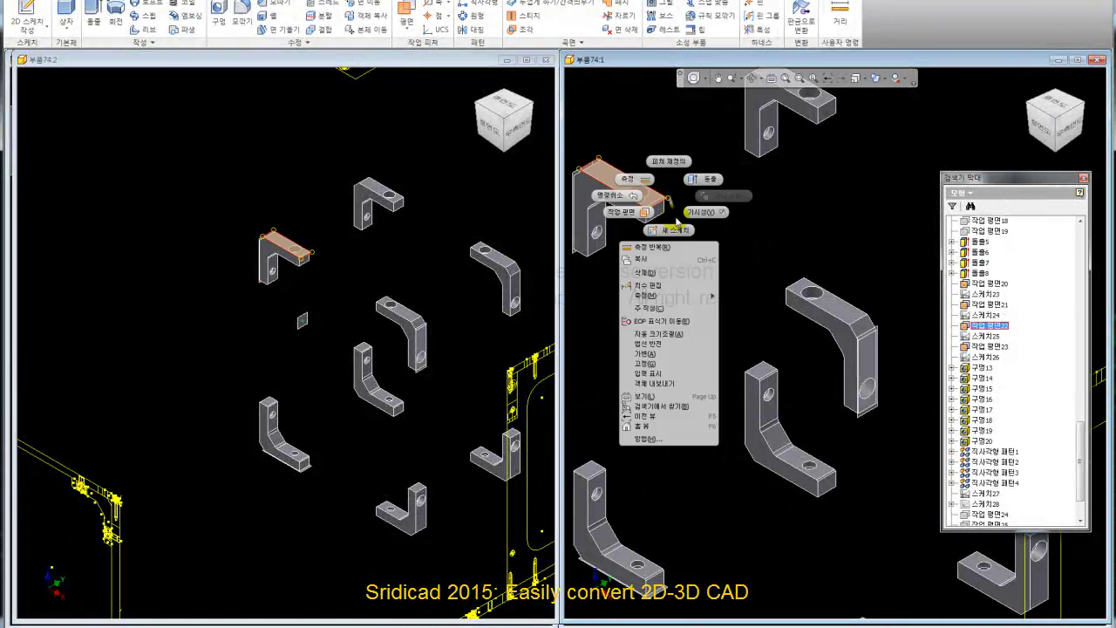
click(681, 223)
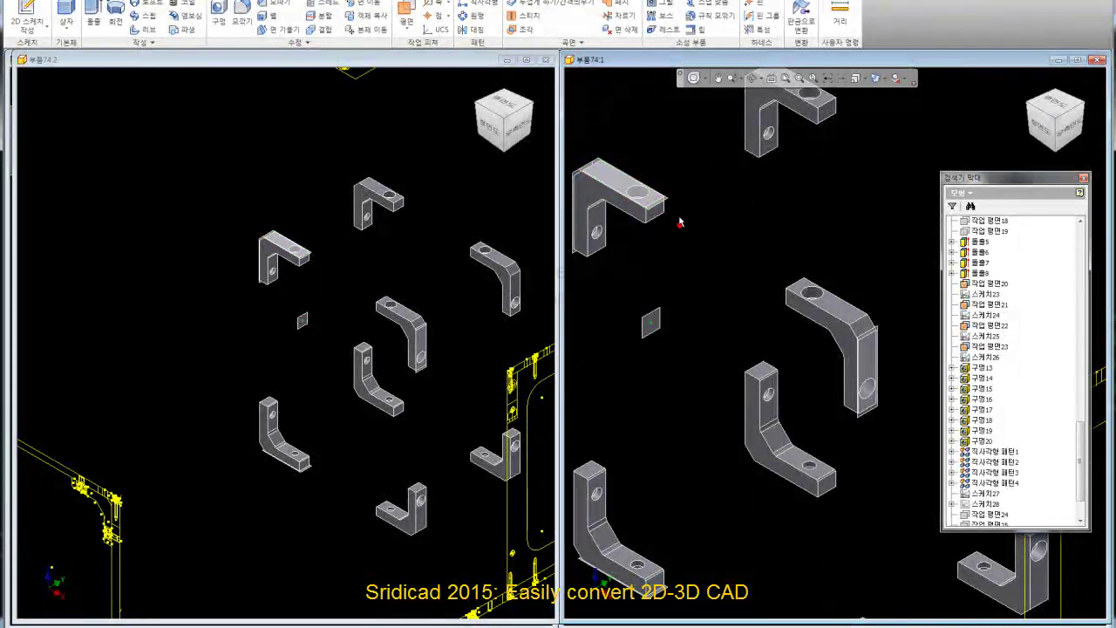
double_click(669, 202)
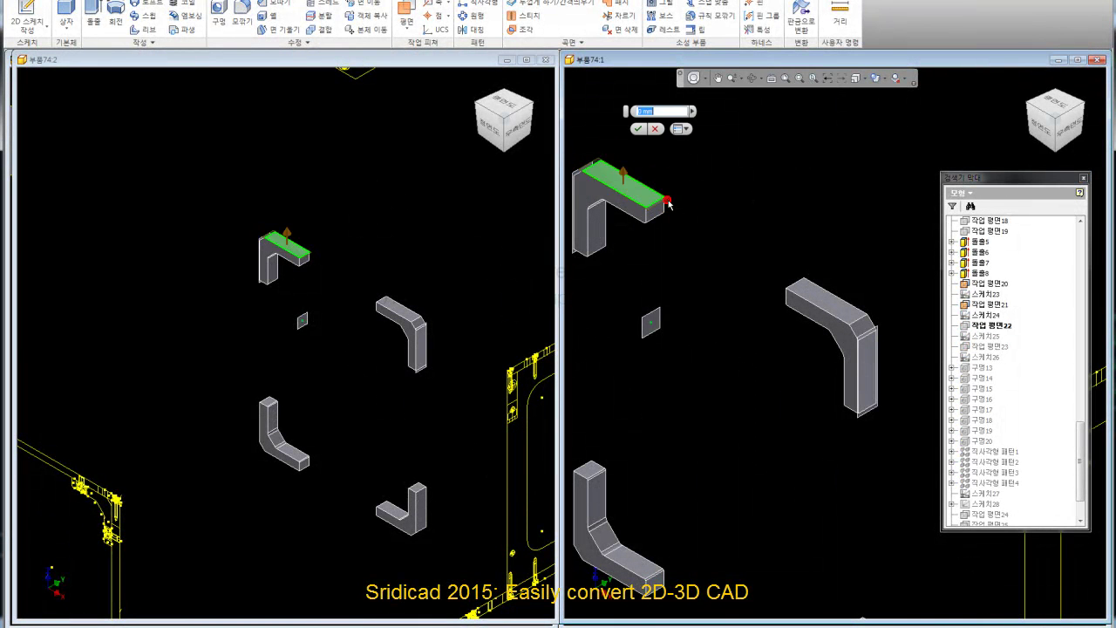
drag(623, 175, 632, 209)
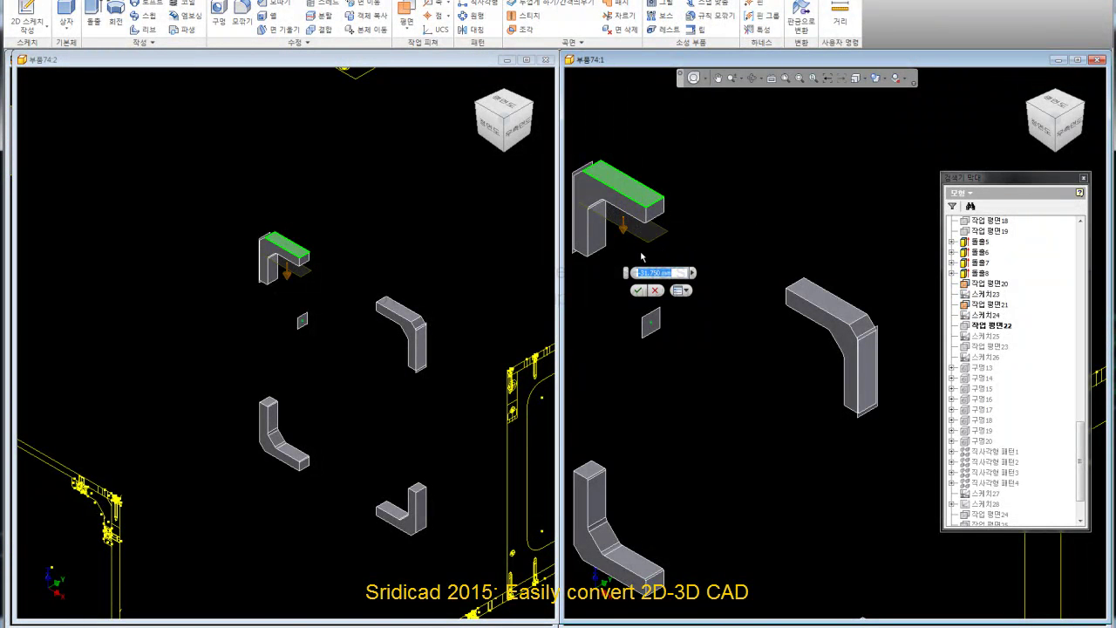
click(636, 293)
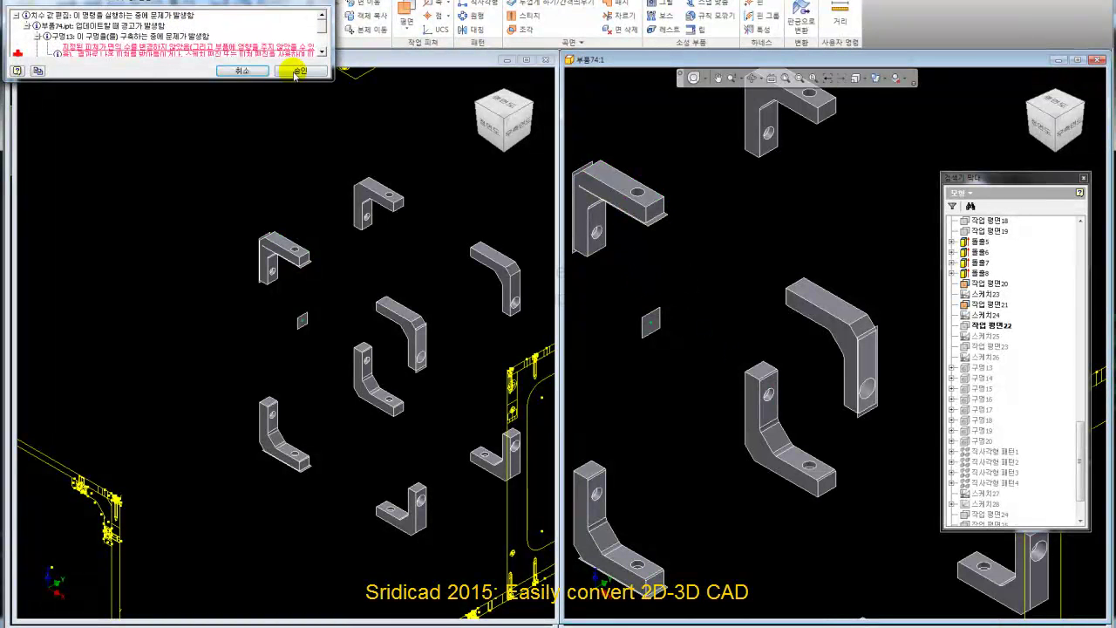
click(299, 71)
Flip the drilling direction of hole 구멍15 and confirm it.
scroll(719, 281, down, 1)
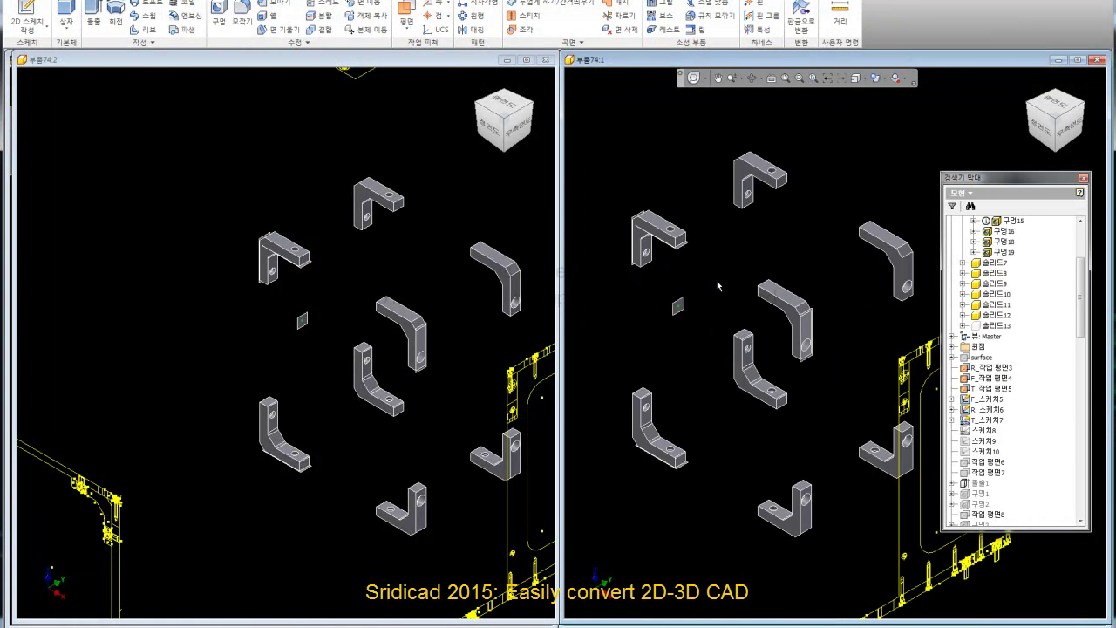
scroll(717, 277, down, 1)
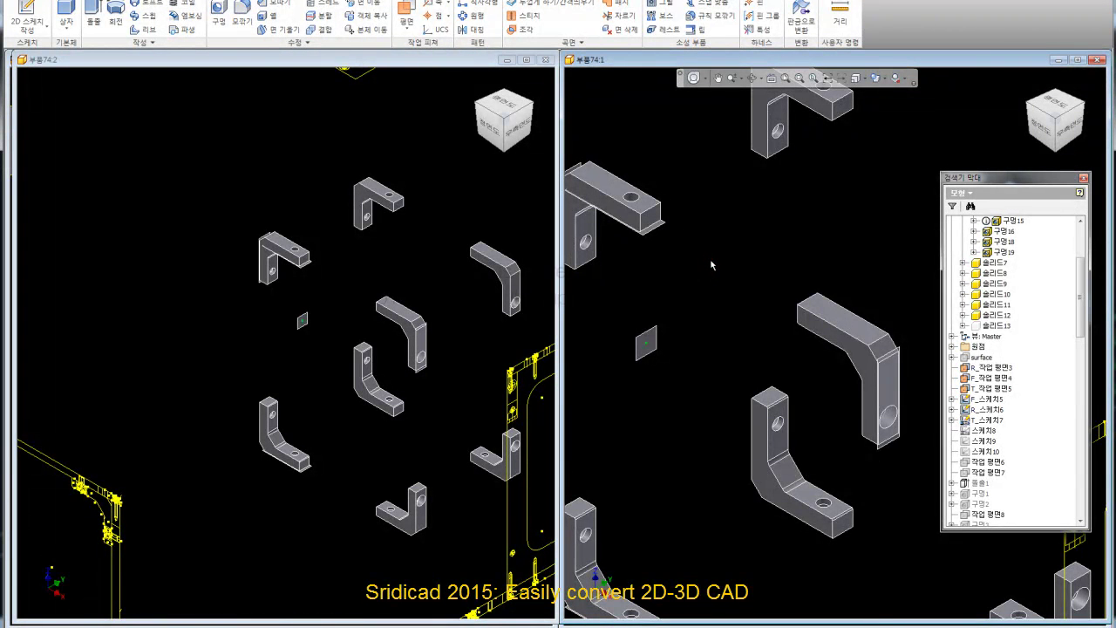
scroll(712, 265, up, 2)
scroll(693, 262, down, 2)
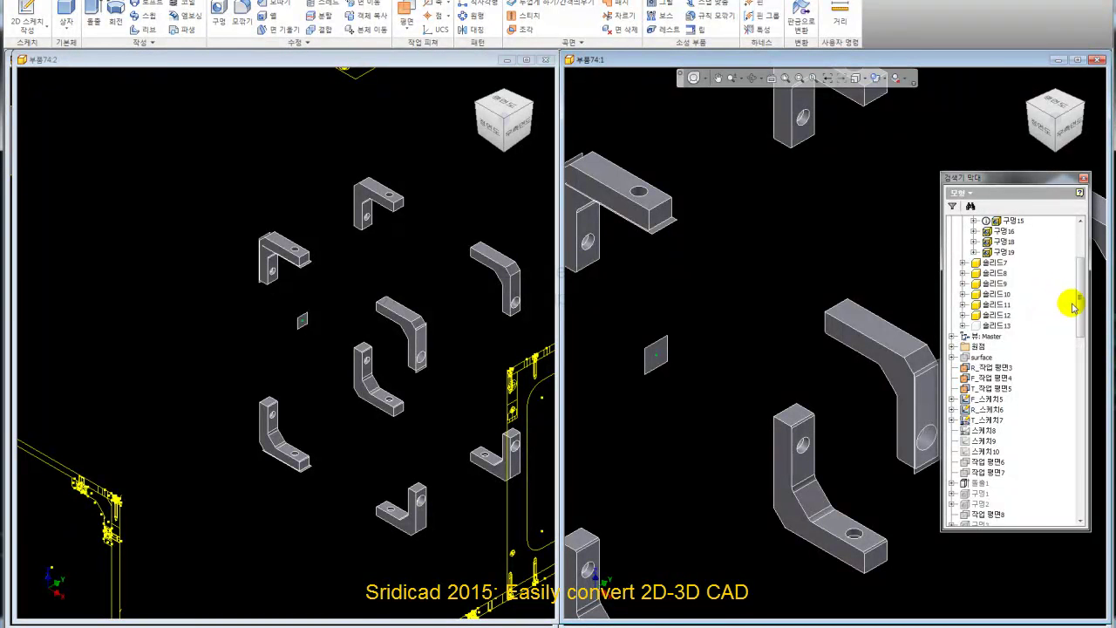
scroll(1073, 292, up, 3)
scroll(1073, 288, up, 1)
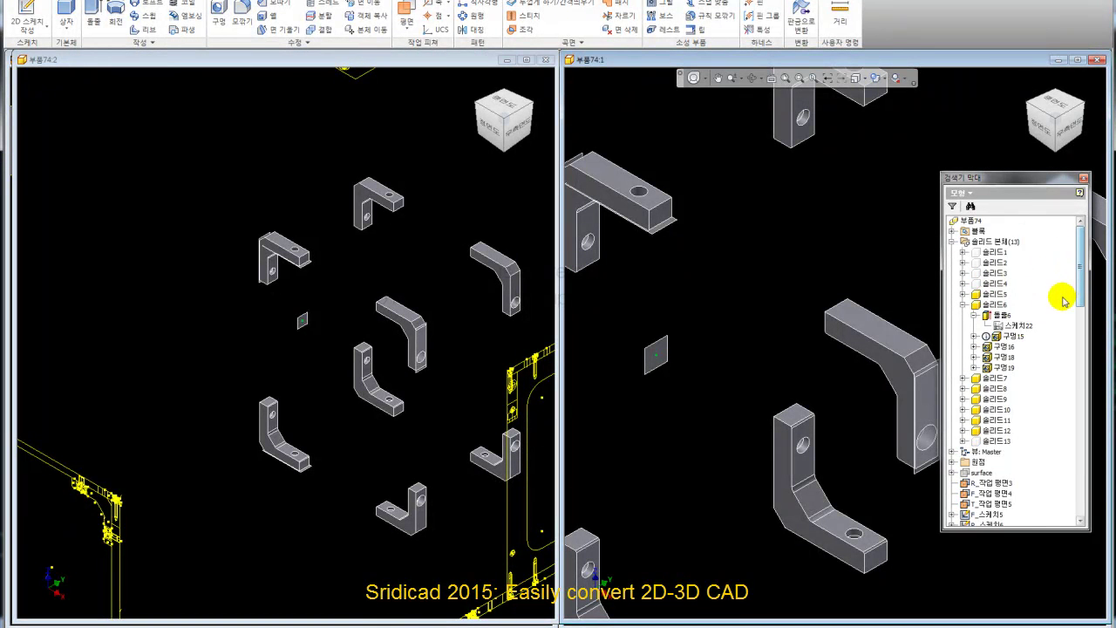
double_click(1001, 335)
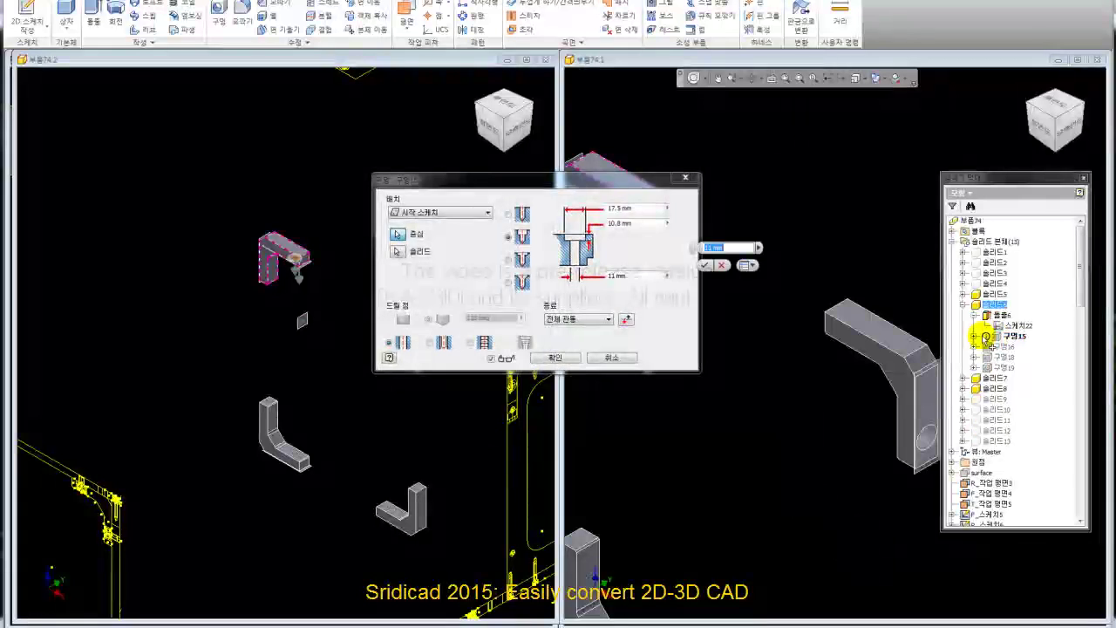
drag(571, 181, 405, 204)
click(423, 330)
scroll(646, 253, down, 2)
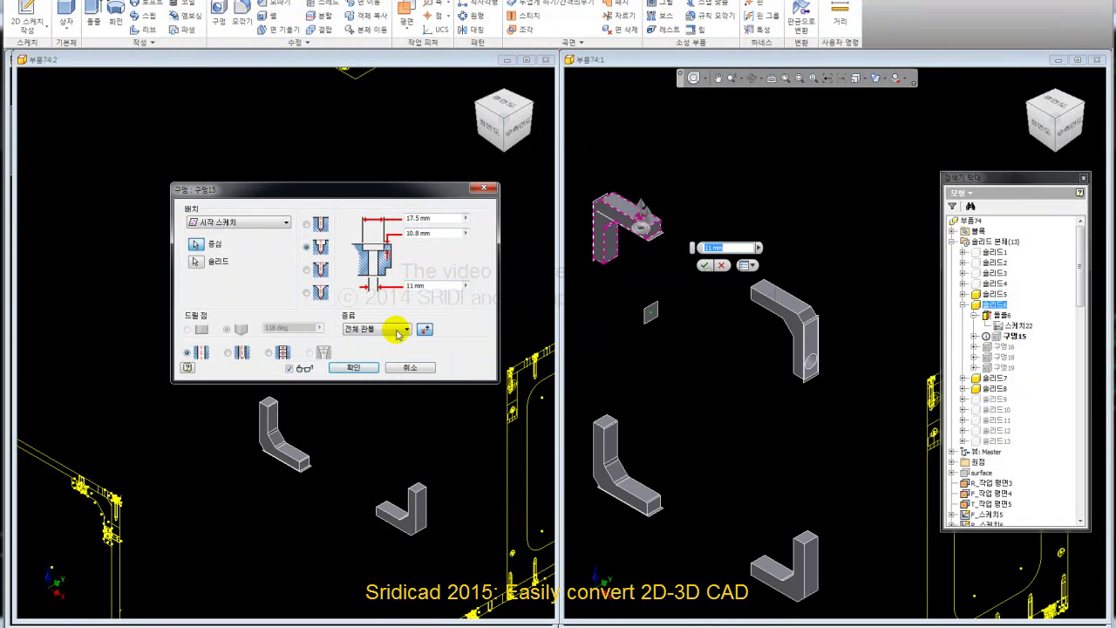
click(354, 369)
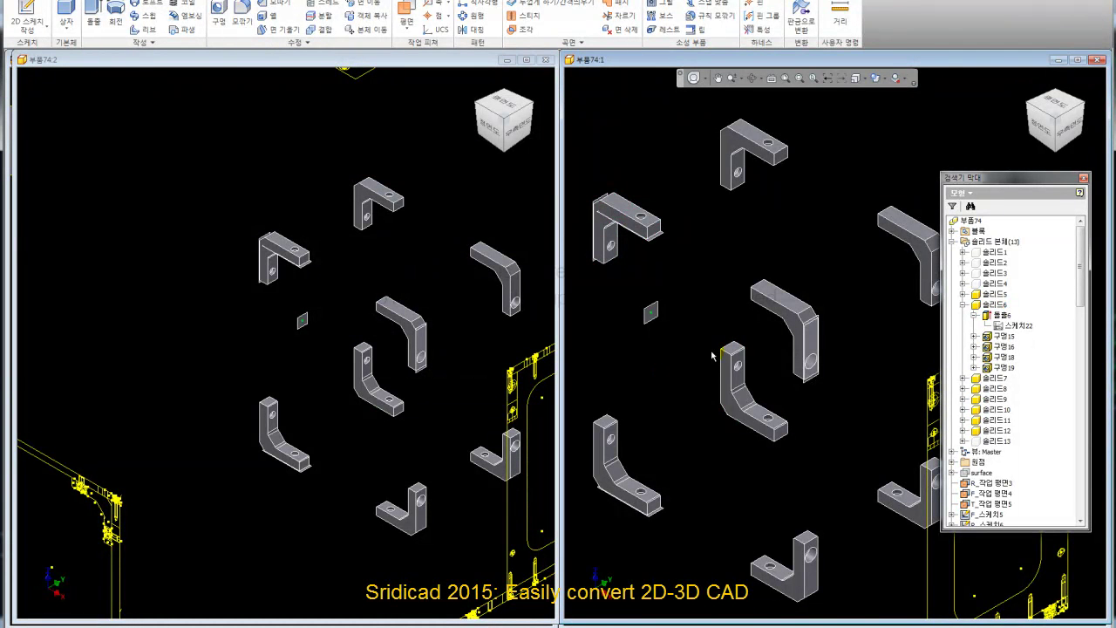
Collapse 솔리드6 and re-confirm hole 구멍13 with its settings unchanged.
click(965, 307)
drag(1081, 293, 1081, 497)
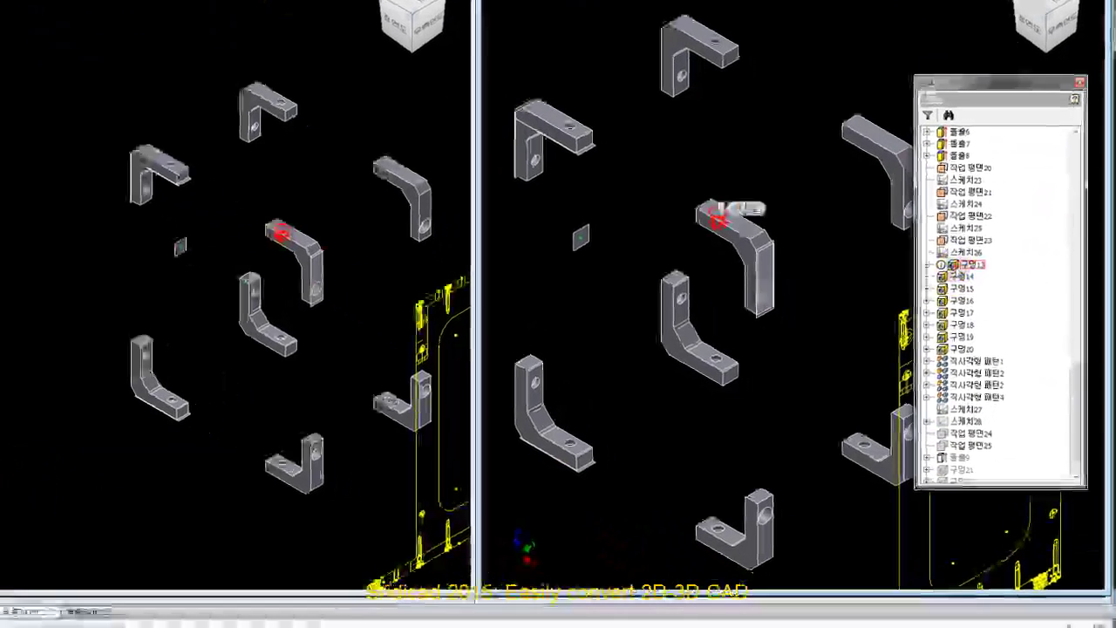
double_click(981, 337)
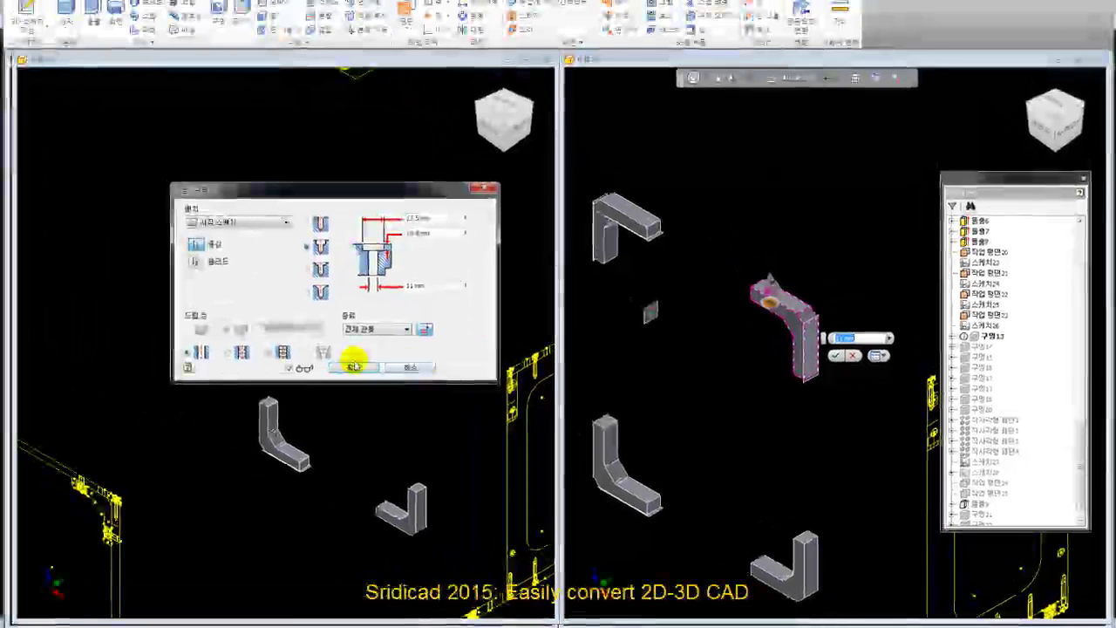
click(353, 367)
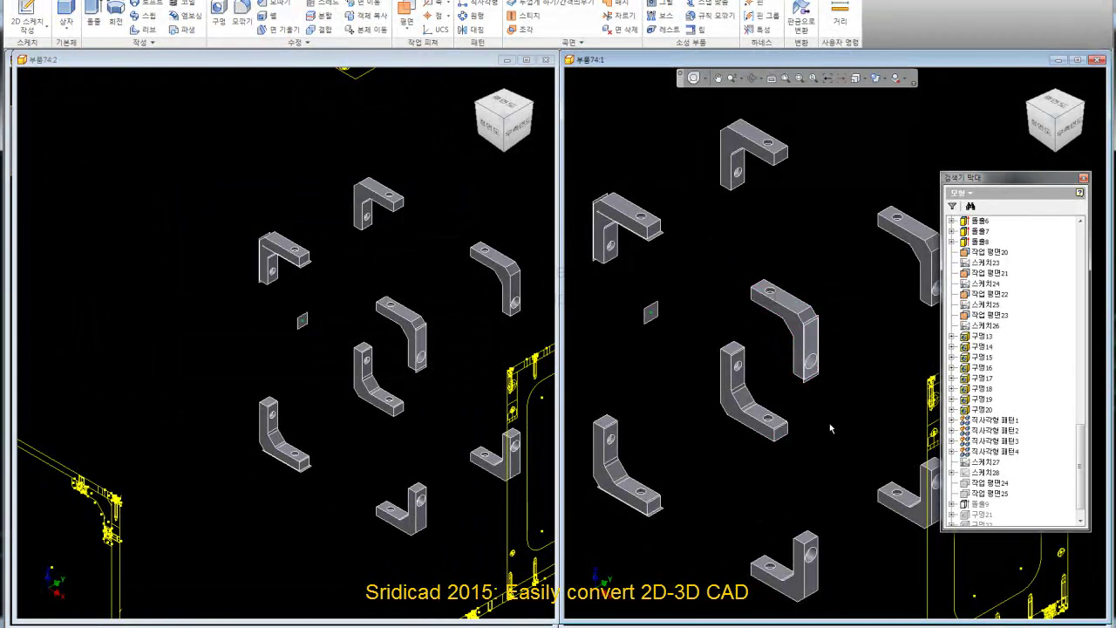
Clear the selection and expand hole 구멍14 to show its sketch.
click(825, 421)
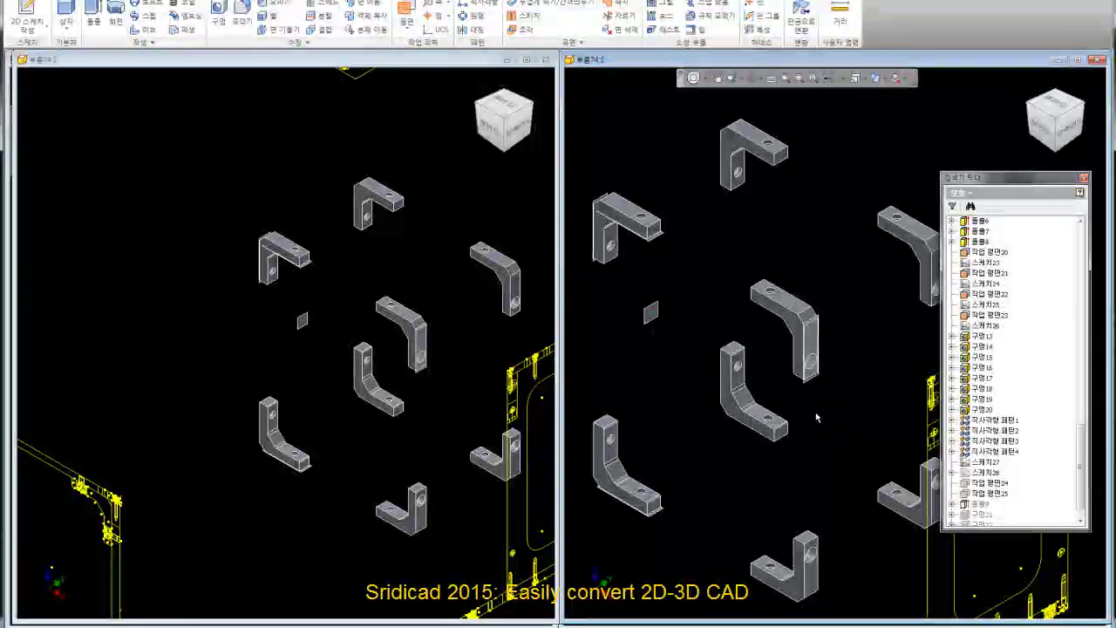
scroll(822, 393, down, 3)
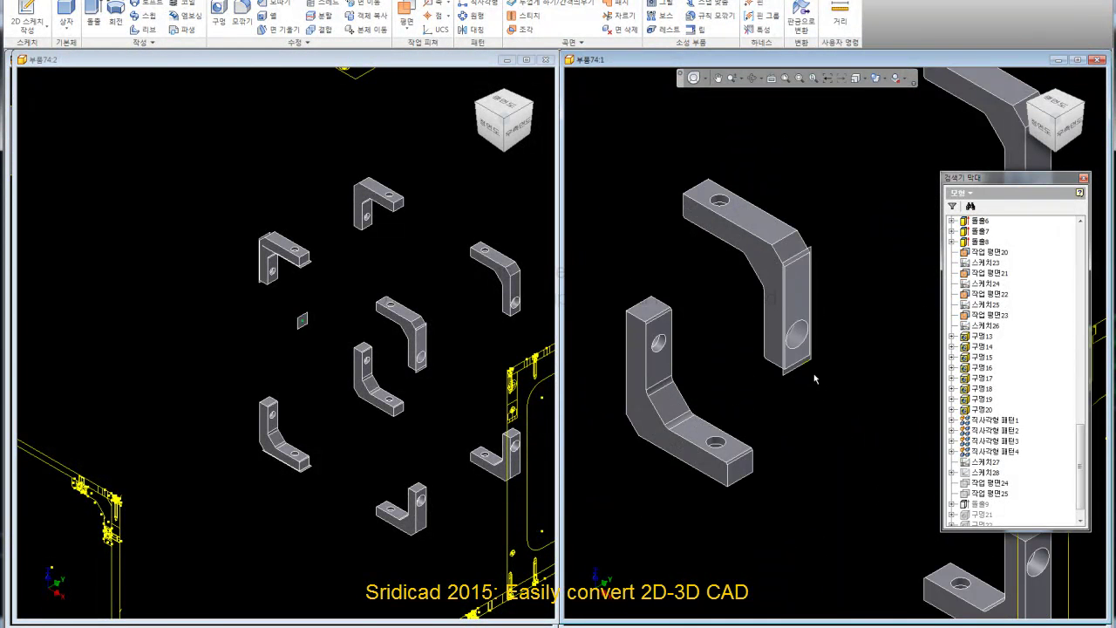
click(953, 347)
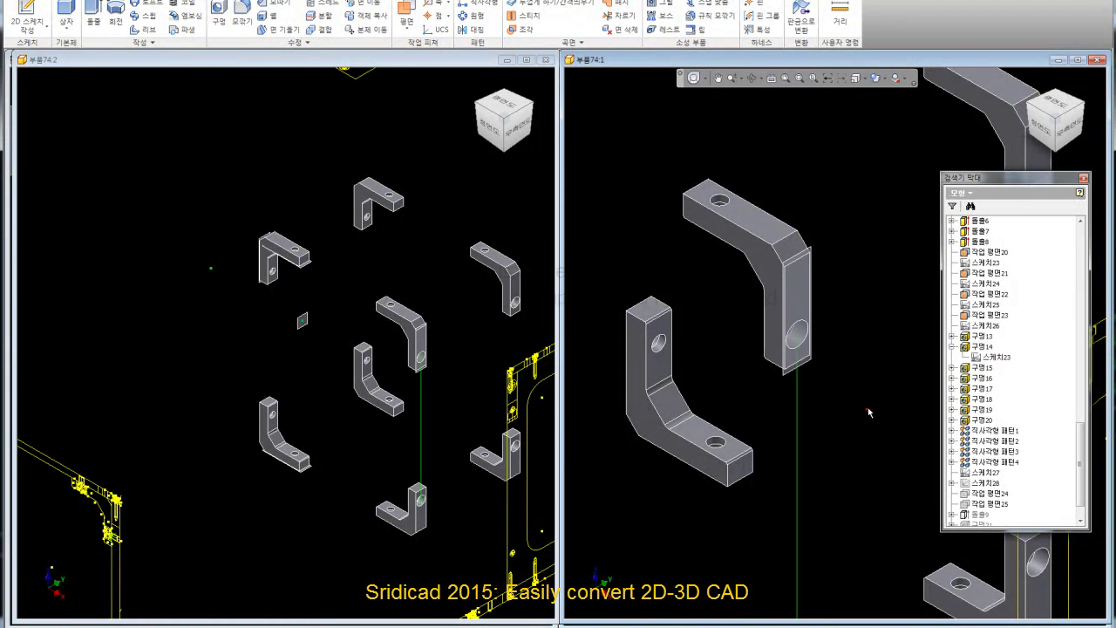
scroll(836, 314, up, 2)
Move the bracket's end face inward by -16 mm.
click(825, 277)
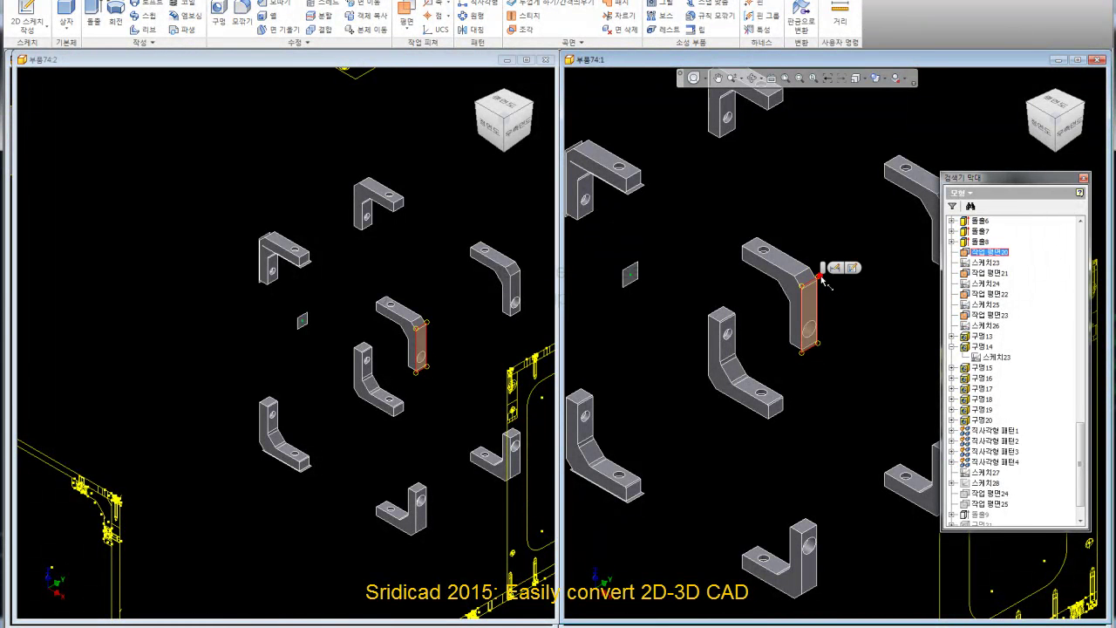
click(823, 275)
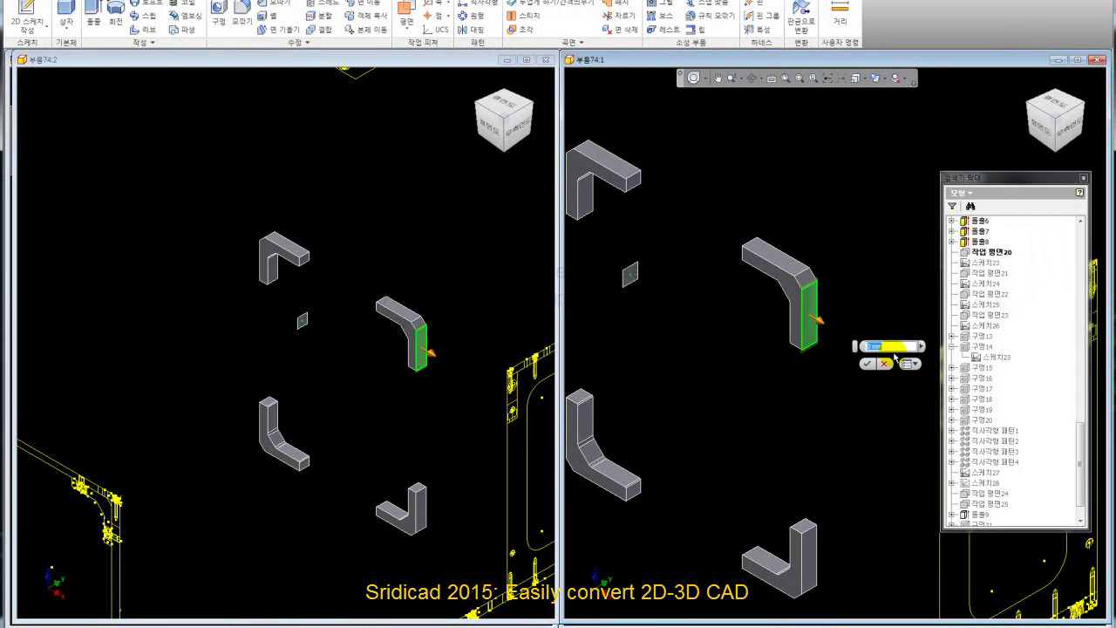
drag(818, 320, 793, 310)
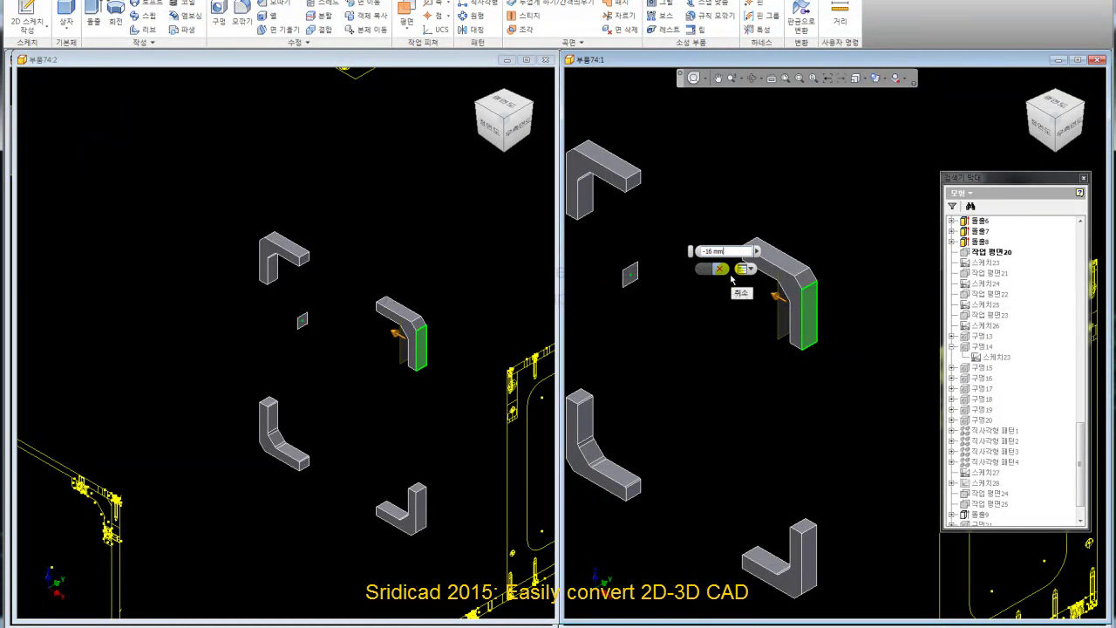
text(16)
click(700, 271)
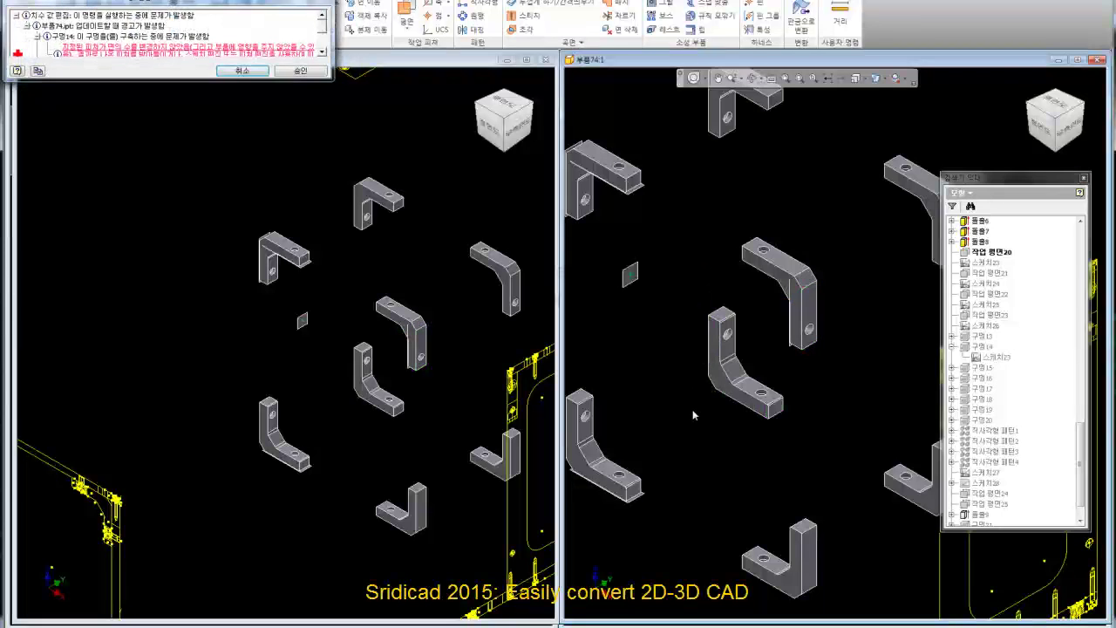
Accept the rebuild warning and re-confirm holes 구멍14 and 구멍20 unchanged.
click(301, 71)
click(859, 314)
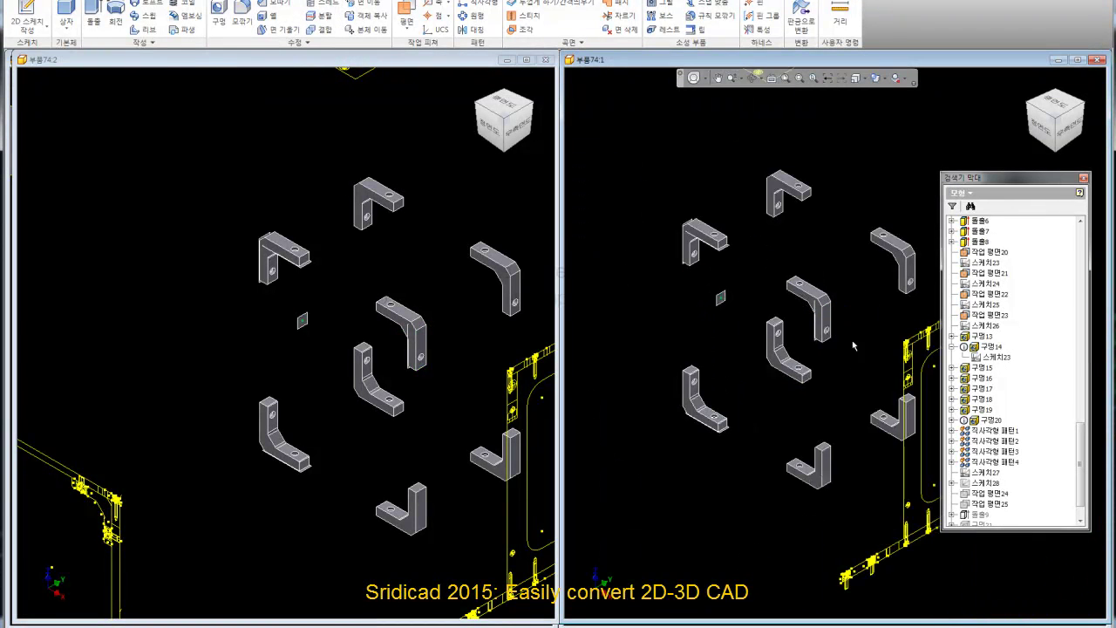
double_click(985, 347)
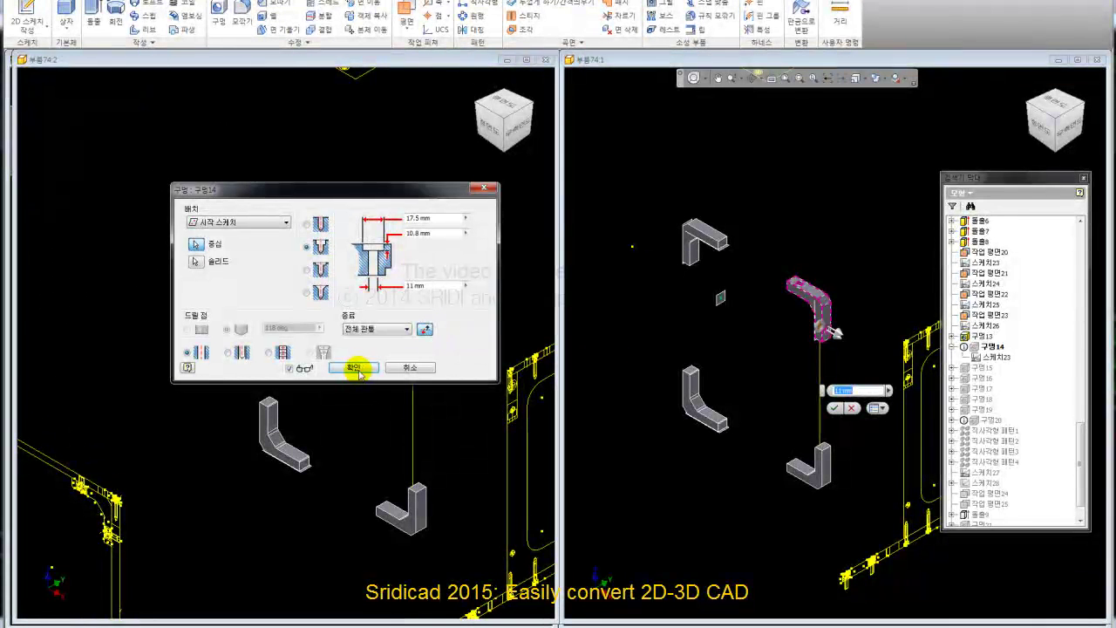
click(358, 369)
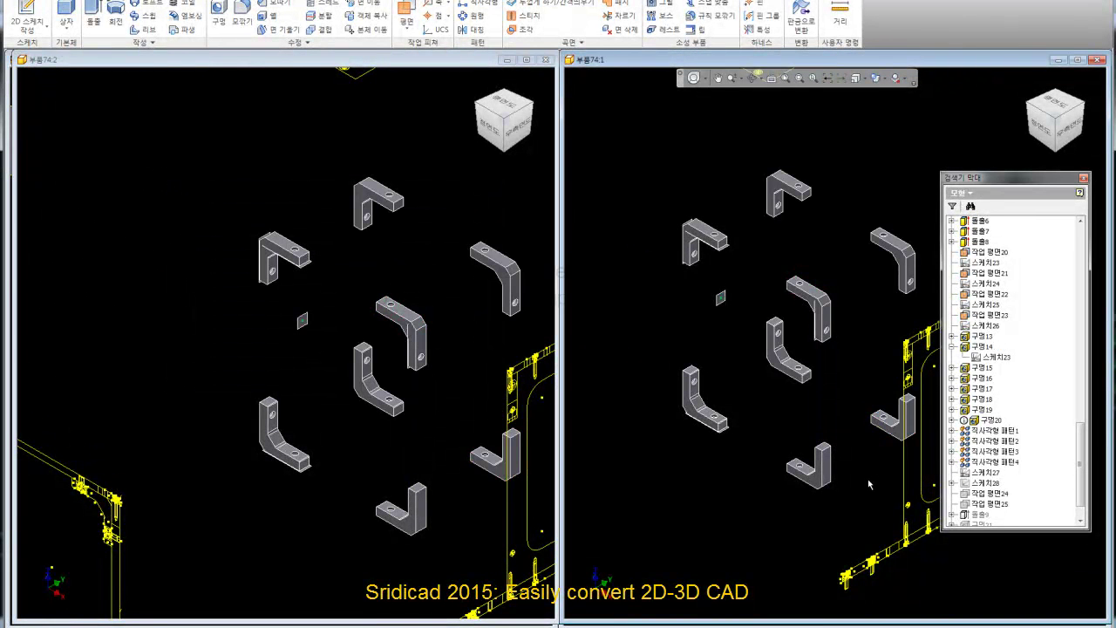
double_click(975, 421)
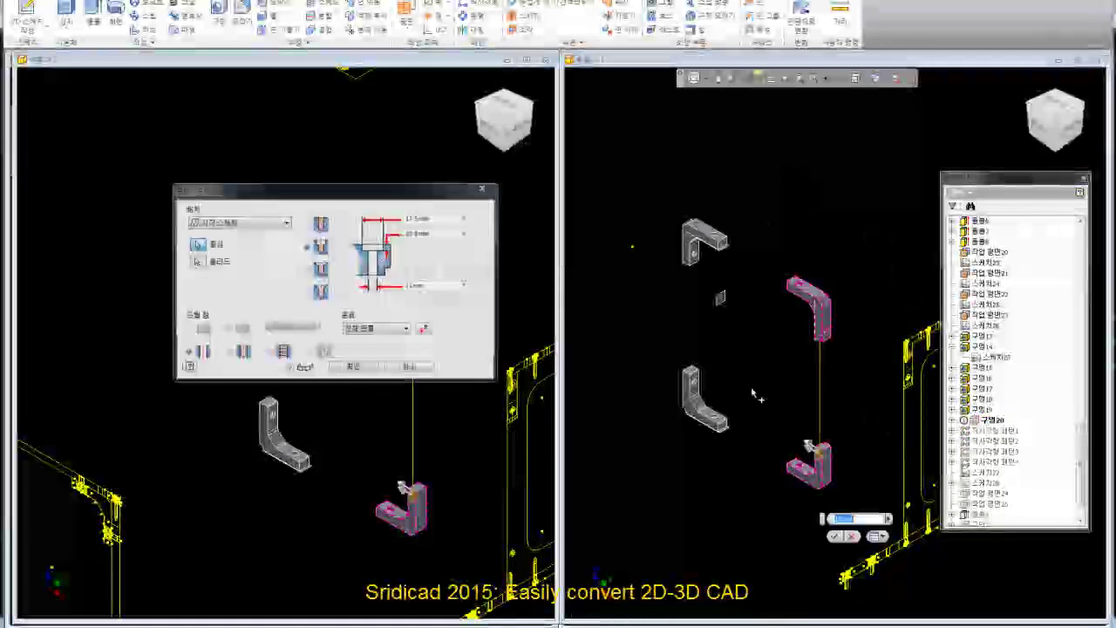
click(370, 369)
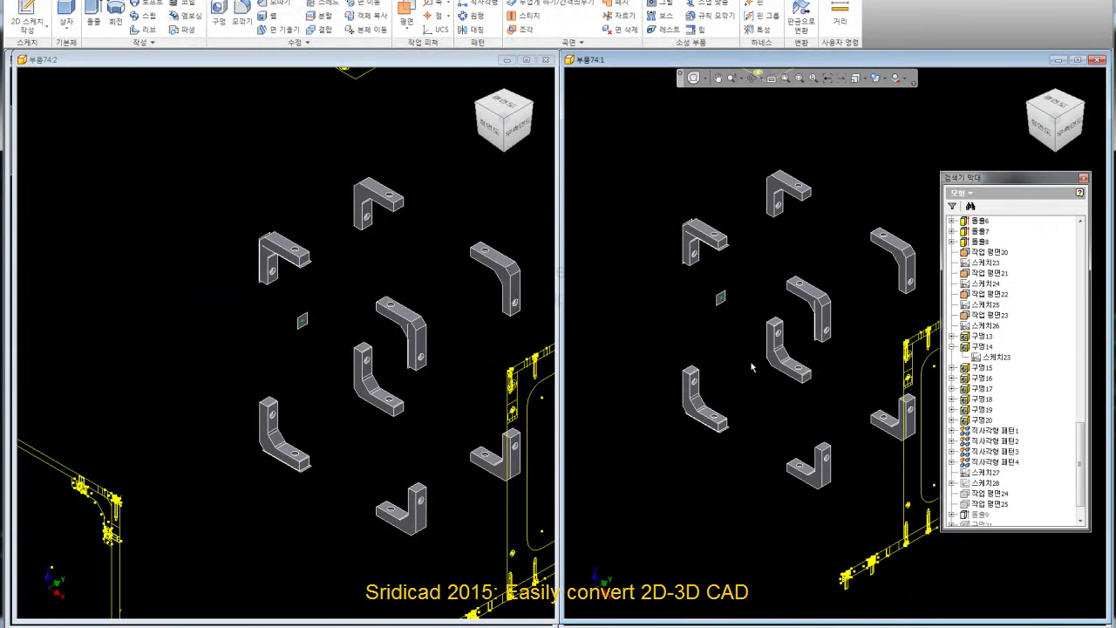
Frame the upper-left L-bracket and briefly edit its extrusion, then exit.
click(700, 227)
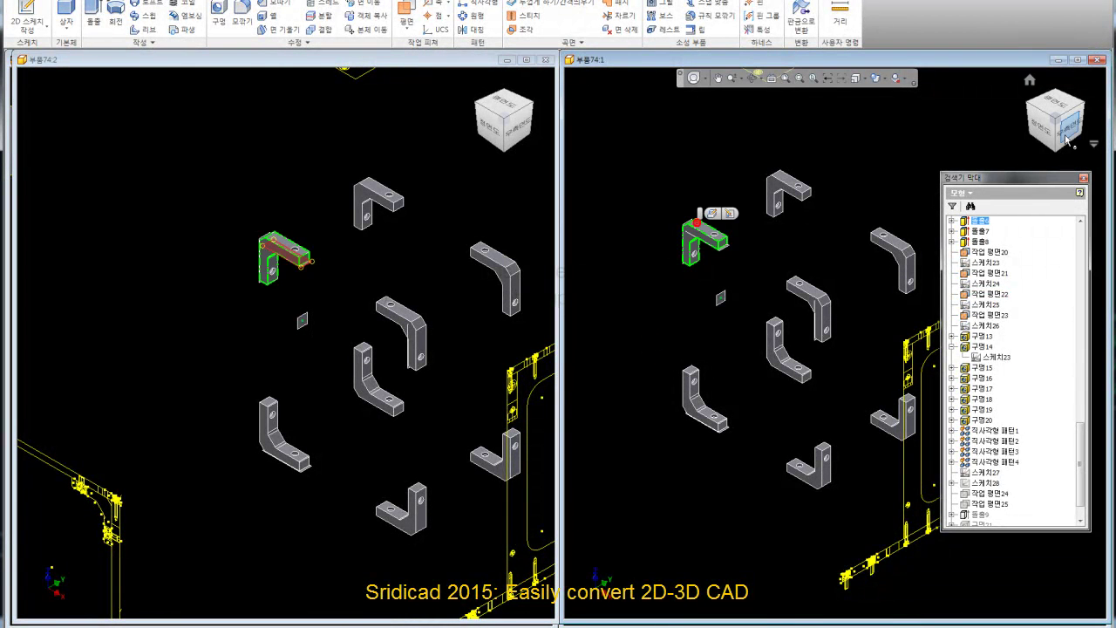
click(1032, 104)
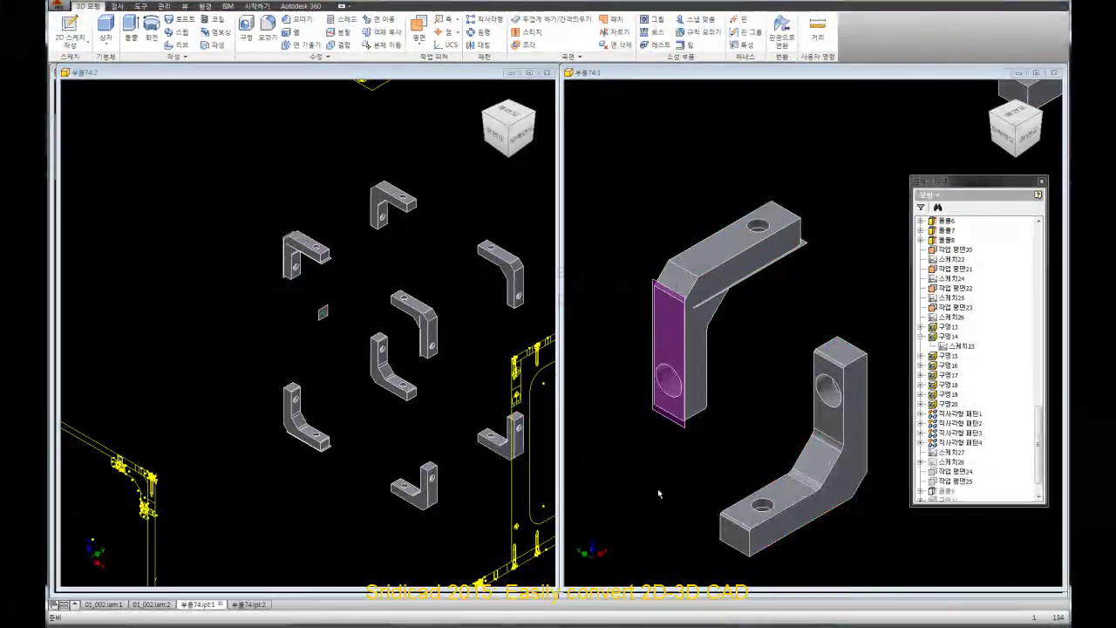
scroll(788, 220, up, 2)
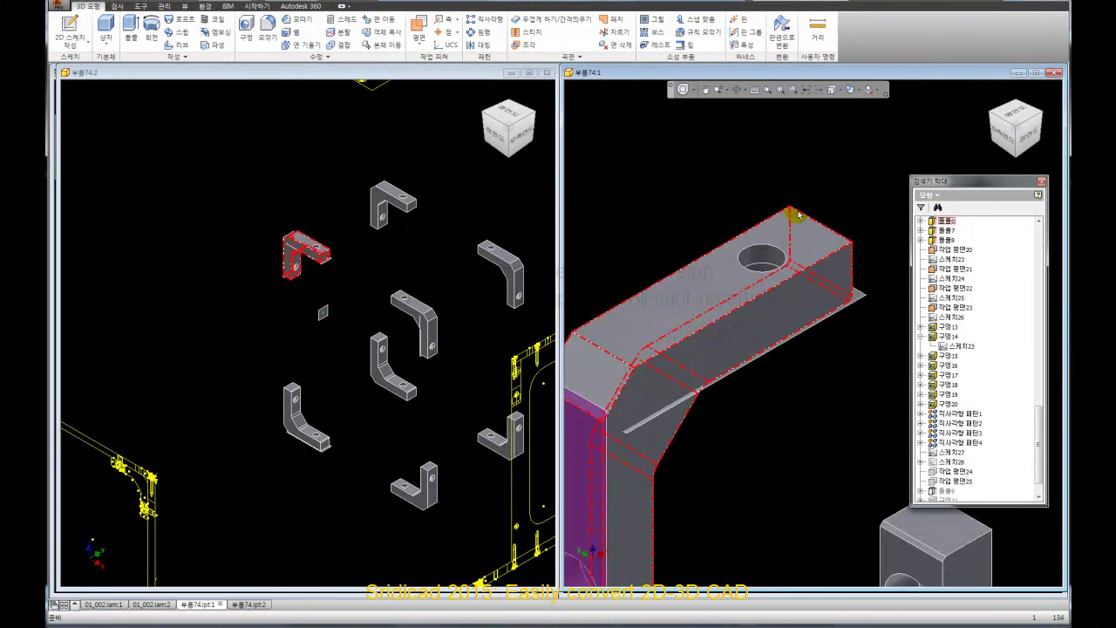
scroll(738, 219, down, 3)
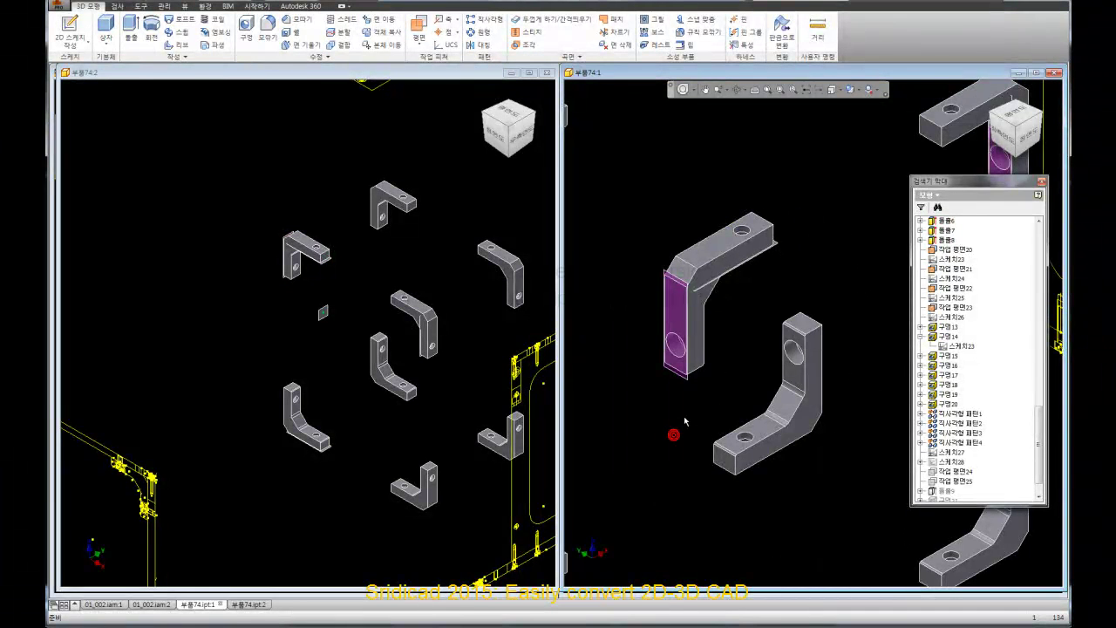
scroll(690, 414, up, 2)
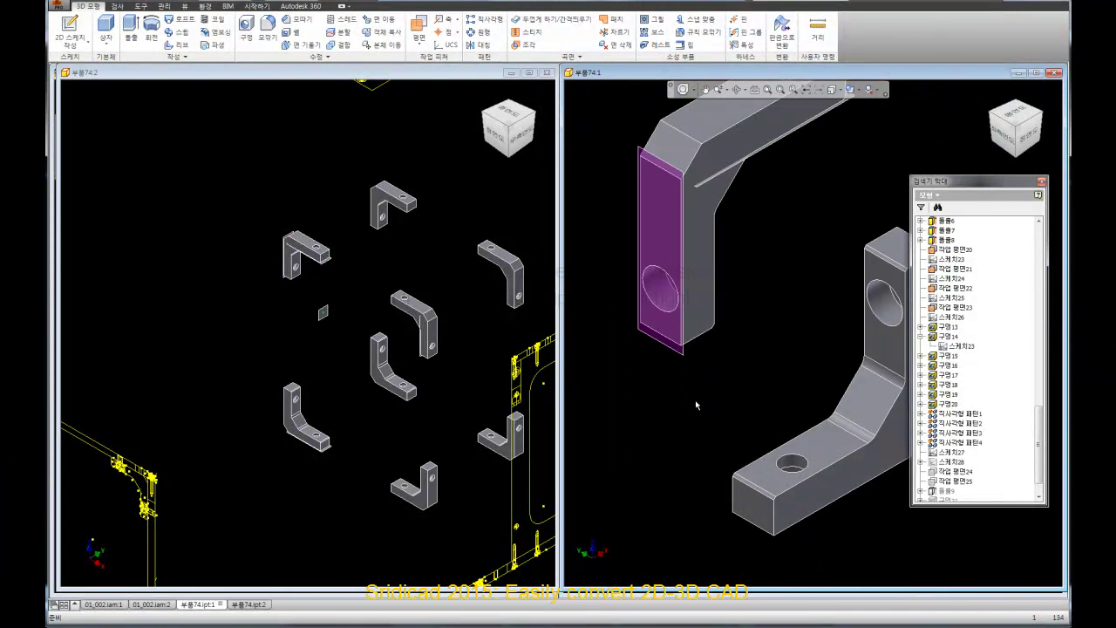
double_click(685, 351)
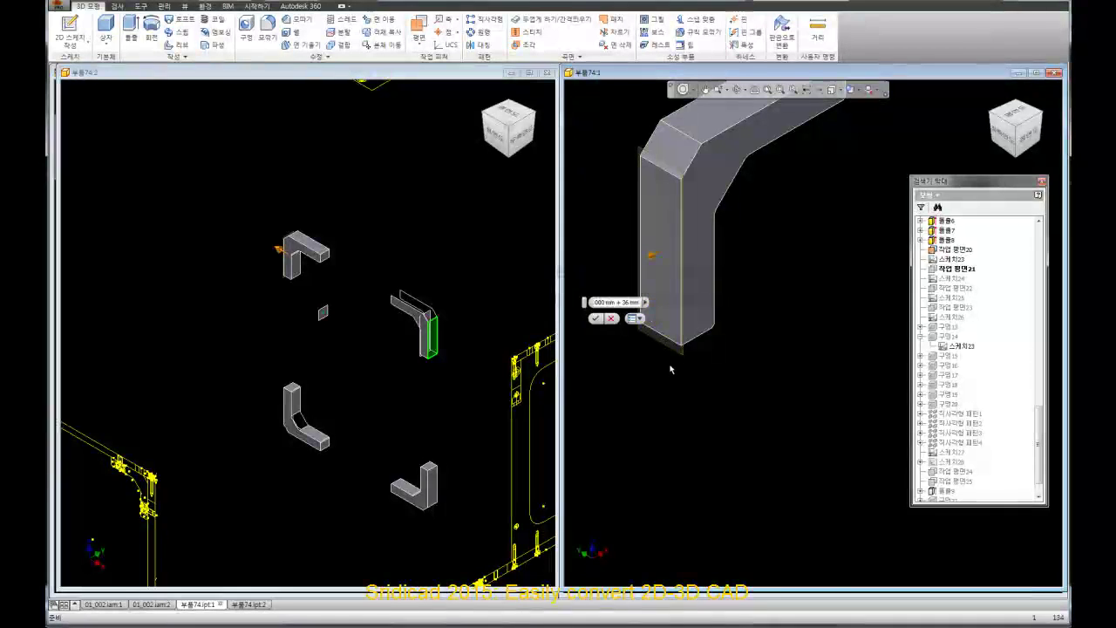
key(Escape)
scroll(628, 388, up, 3)
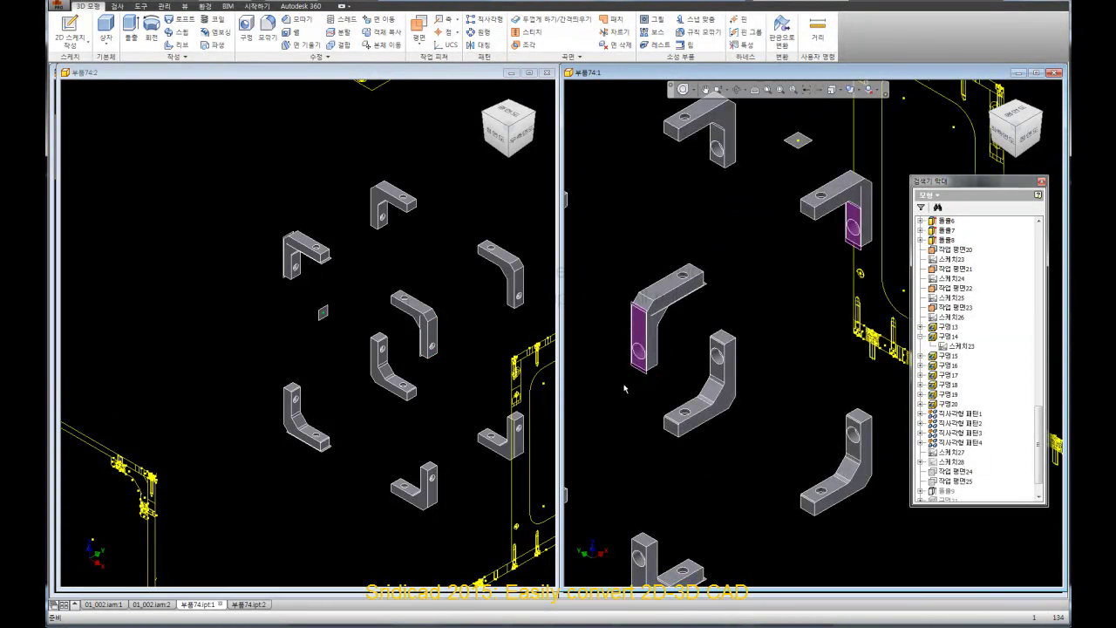
Zoom, recentre and orbit the second window's view onto the bracket hole.
click(454, 349)
scroll(445, 347, down, 4)
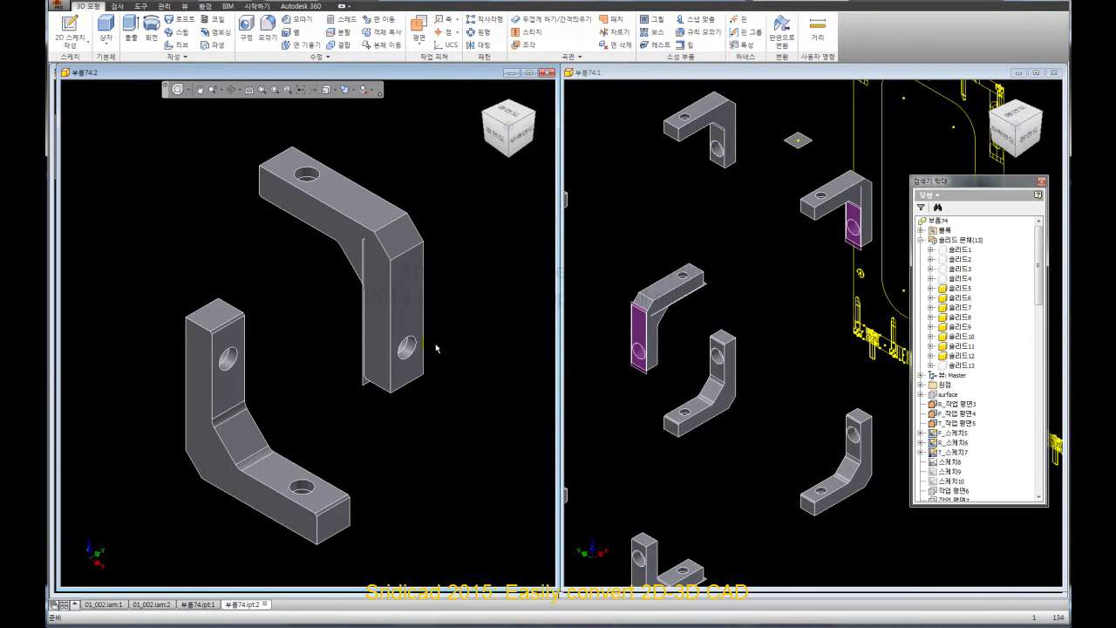
scroll(437, 349, down, 2)
scroll(436, 349, up, 2)
scroll(436, 349, up, 2)
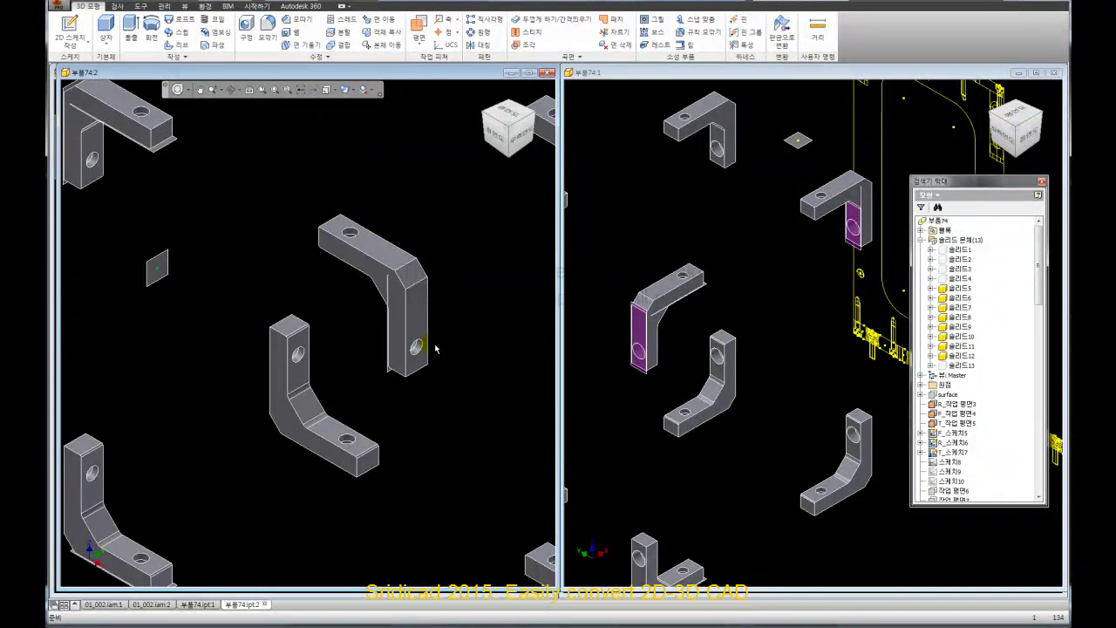
scroll(436, 349, down, 3)
scroll(425, 363, down, 2)
scroll(443, 401, up, 3)
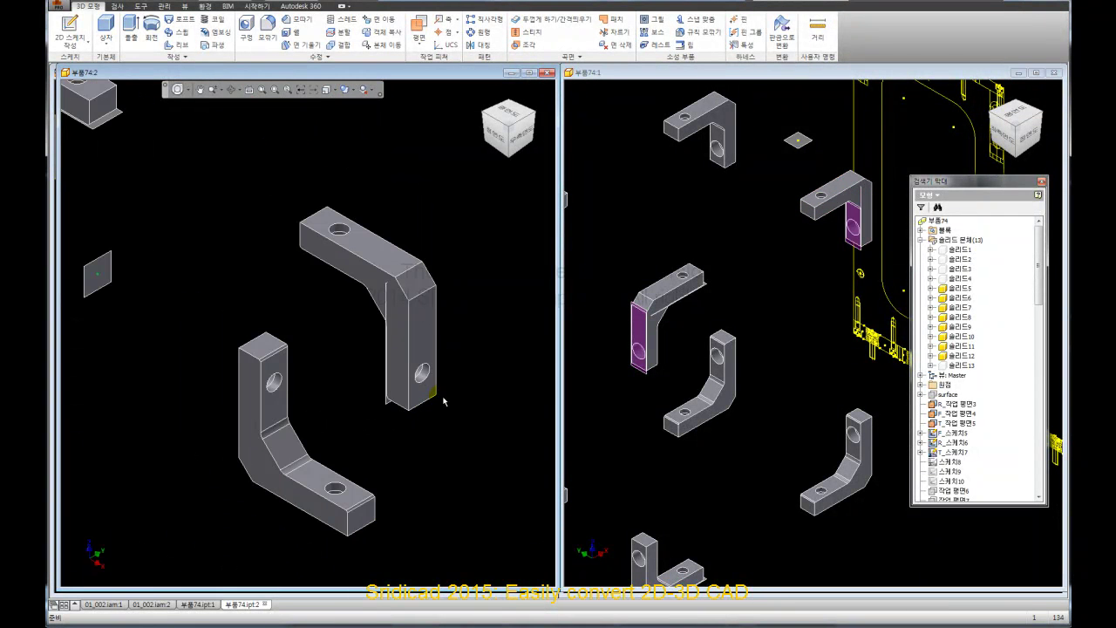
scroll(466, 397, down, 3)
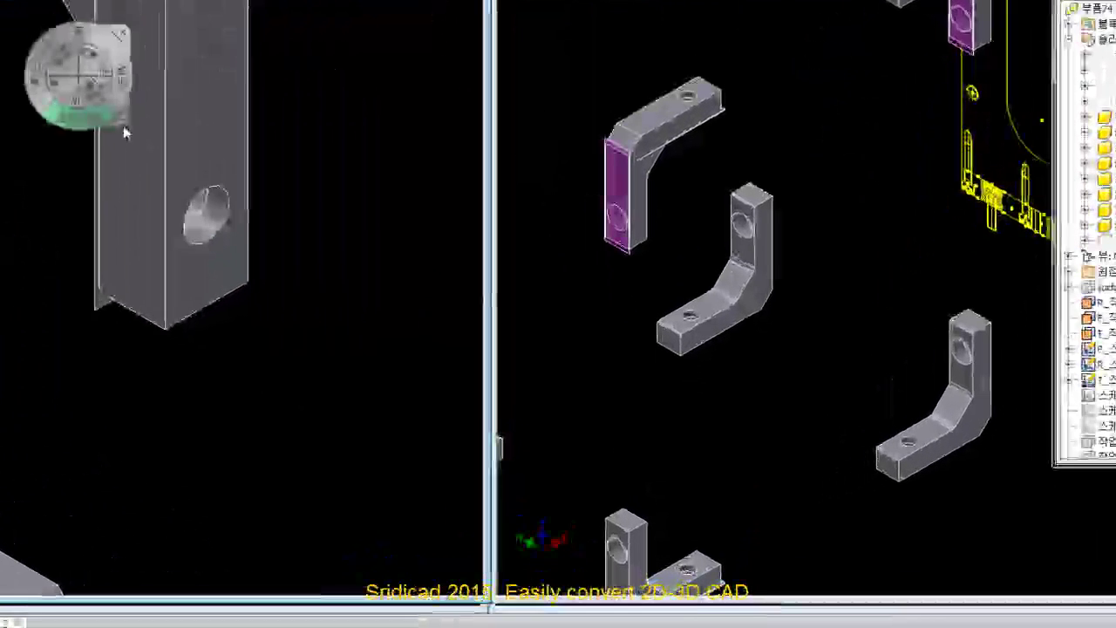
mouse_move(55, 58)
mouse_down()
mouse_move(199, 245)
mouse_move(279, 245)
mouse_move(191, 251)
mouse_move(259, 245)
mouse_move(289, 259)
mouse_move(149, 253)
mouse_up()
mouse_move(162, 193)
mouse_down()
mouse_move(165, 206)
mouse_move(180, 182)
mouse_up()
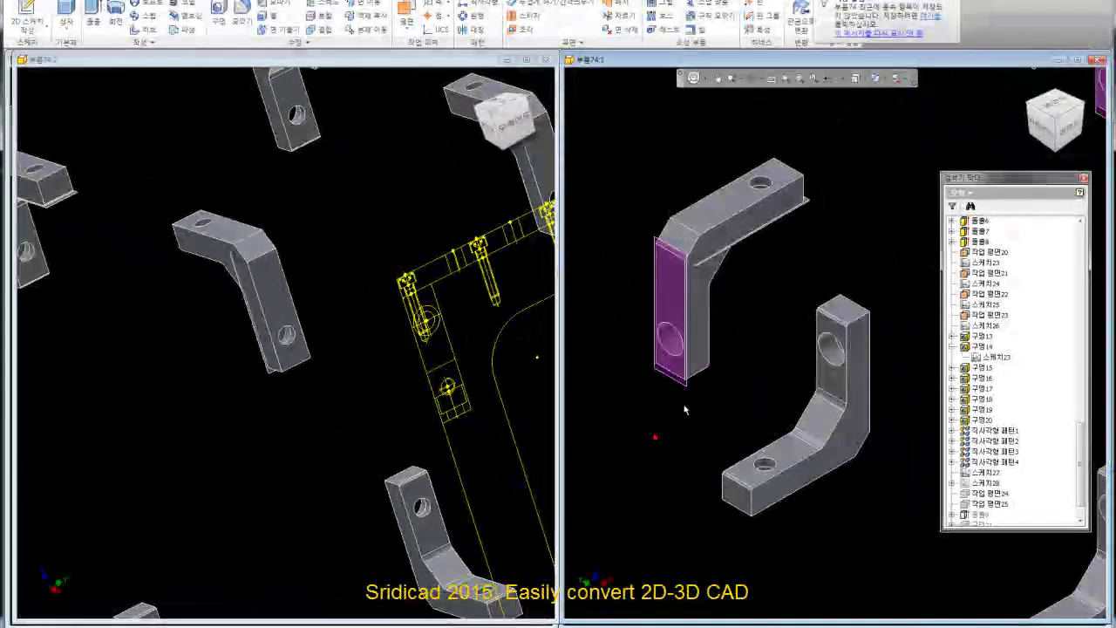
Change the bracket end face's 36 mm distance to 36 mm -16 mm.
click(688, 391)
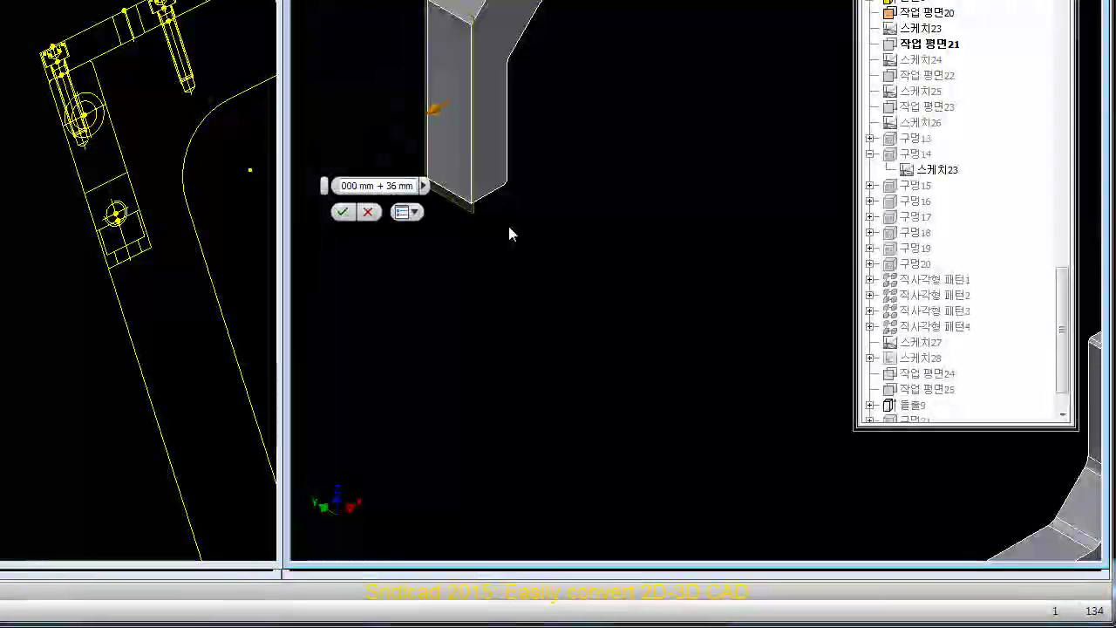
click(387, 185)
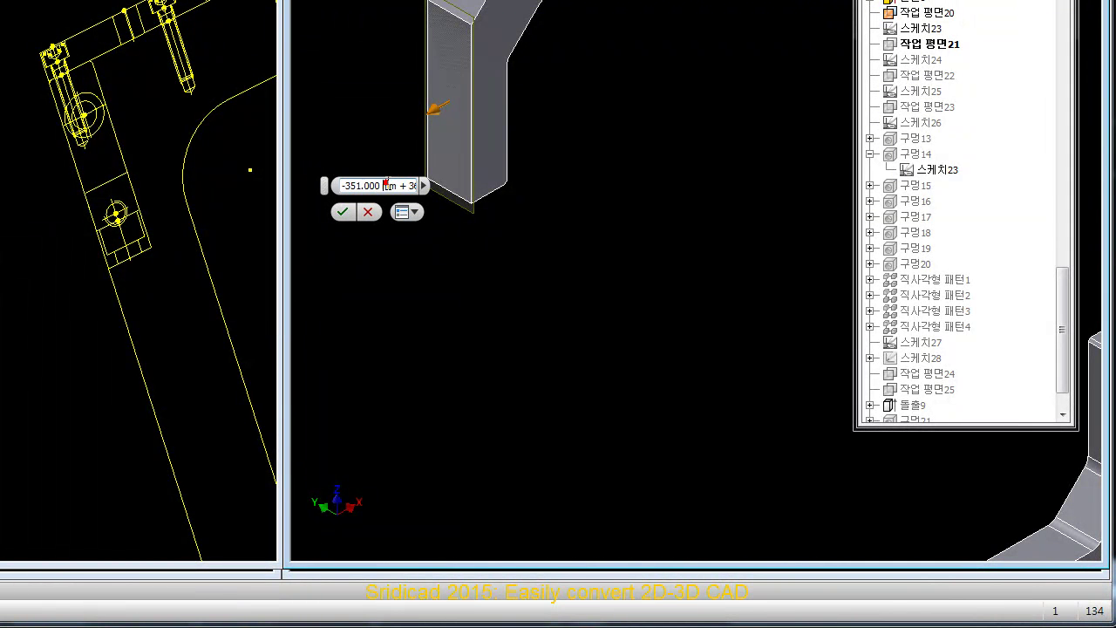
drag(387, 185, 415, 185)
text(-16 mm)
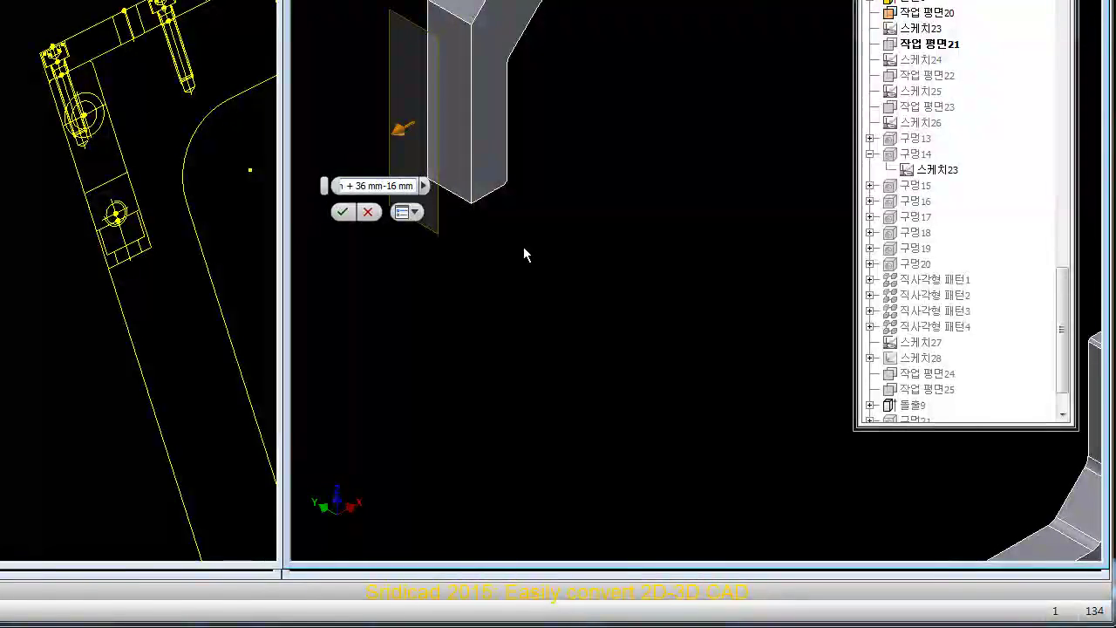
click(386, 187)
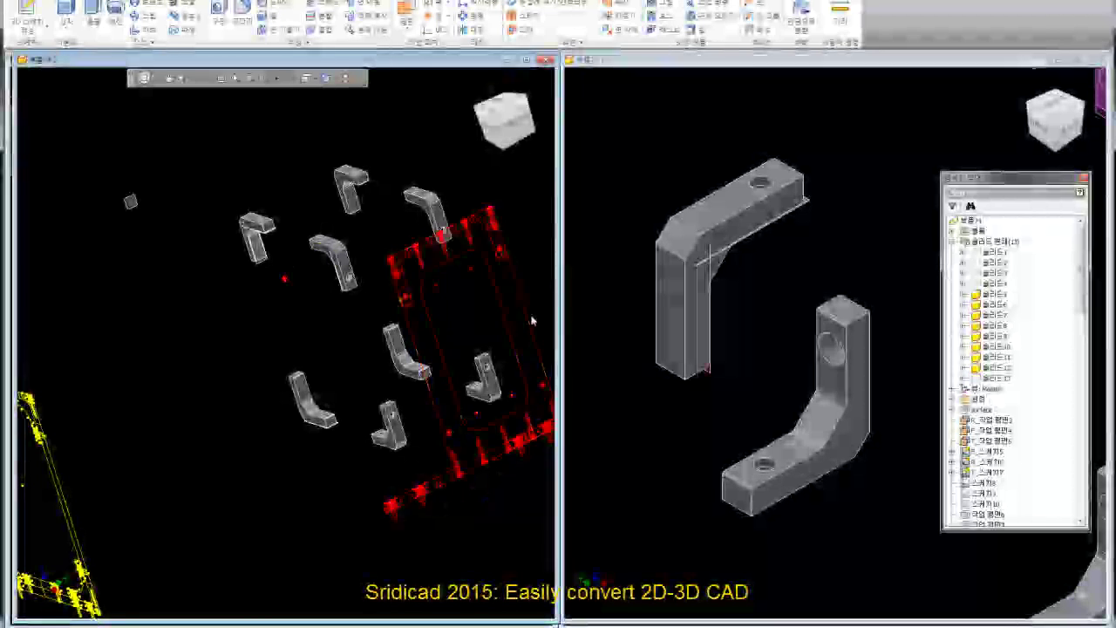
Check hole 구멍16 unchanged, then flip 구멍17's drilling direction and apply it.
drag(1084, 297, 1082, 493)
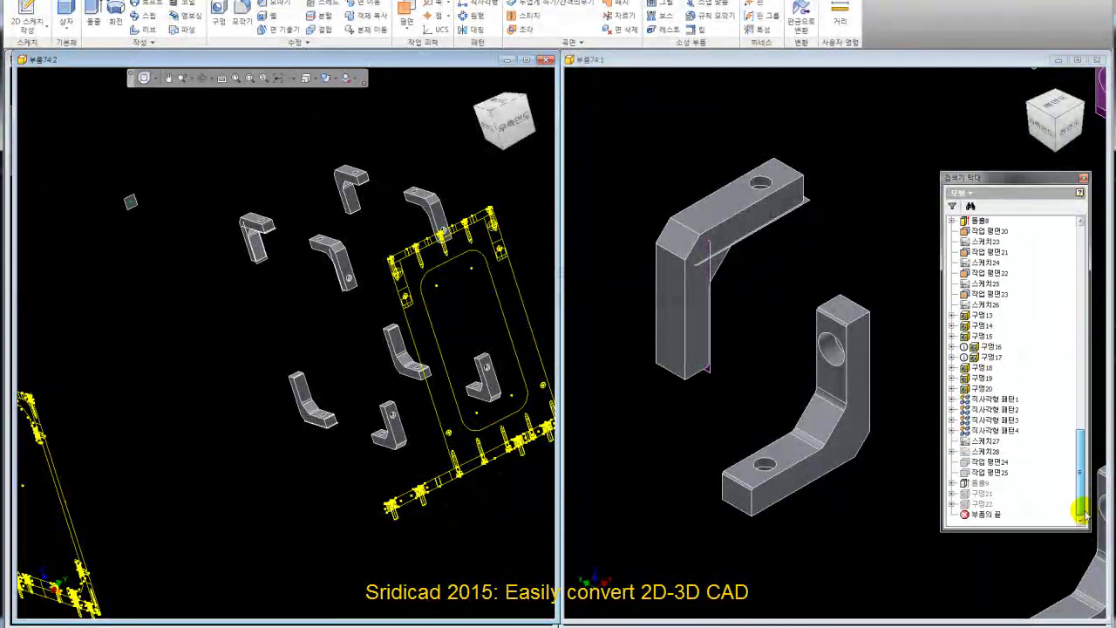
double_click(987, 348)
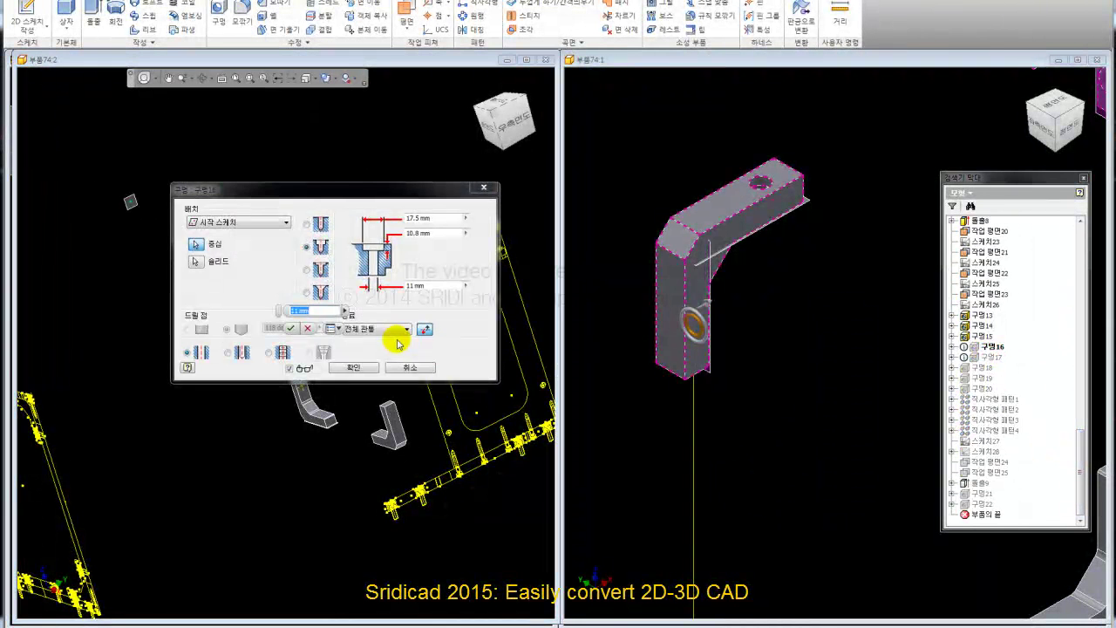
click(397, 369)
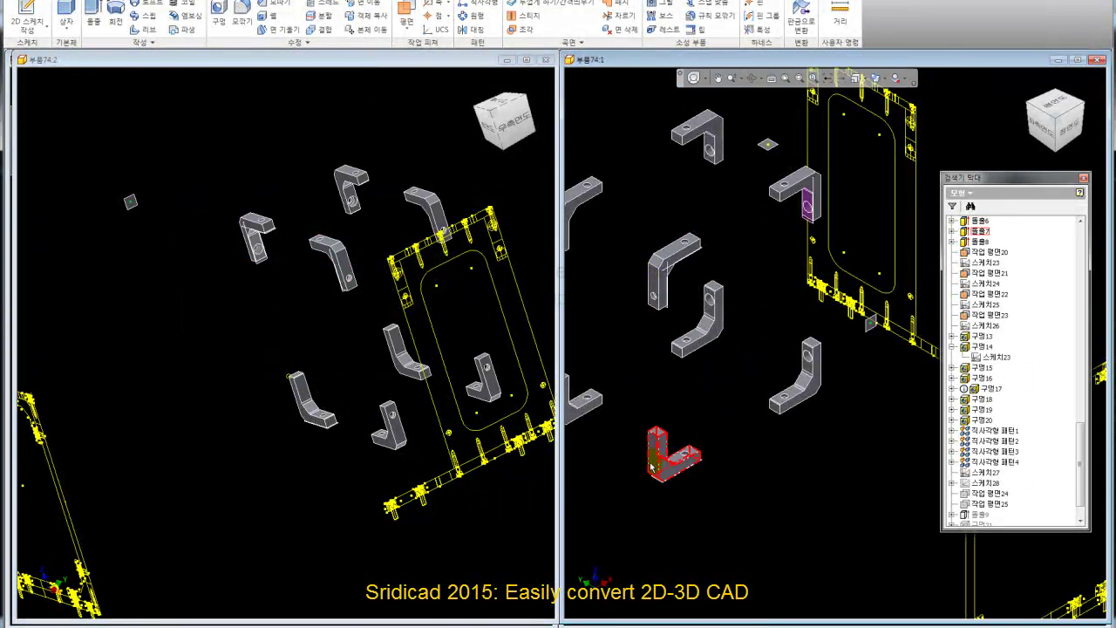
double_click(988, 389)
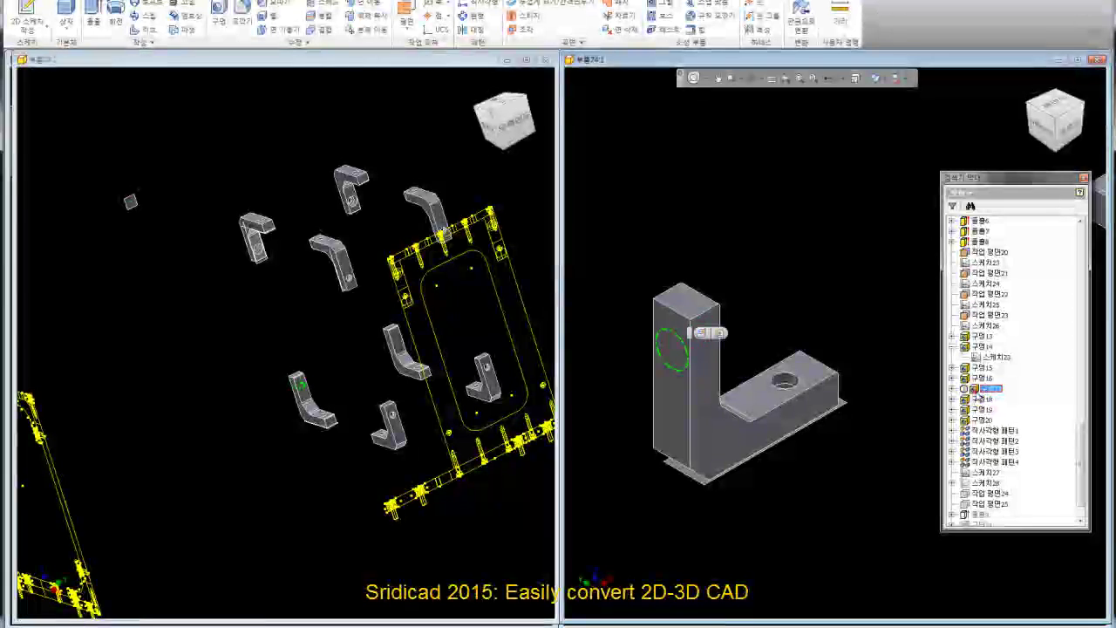
click(425, 332)
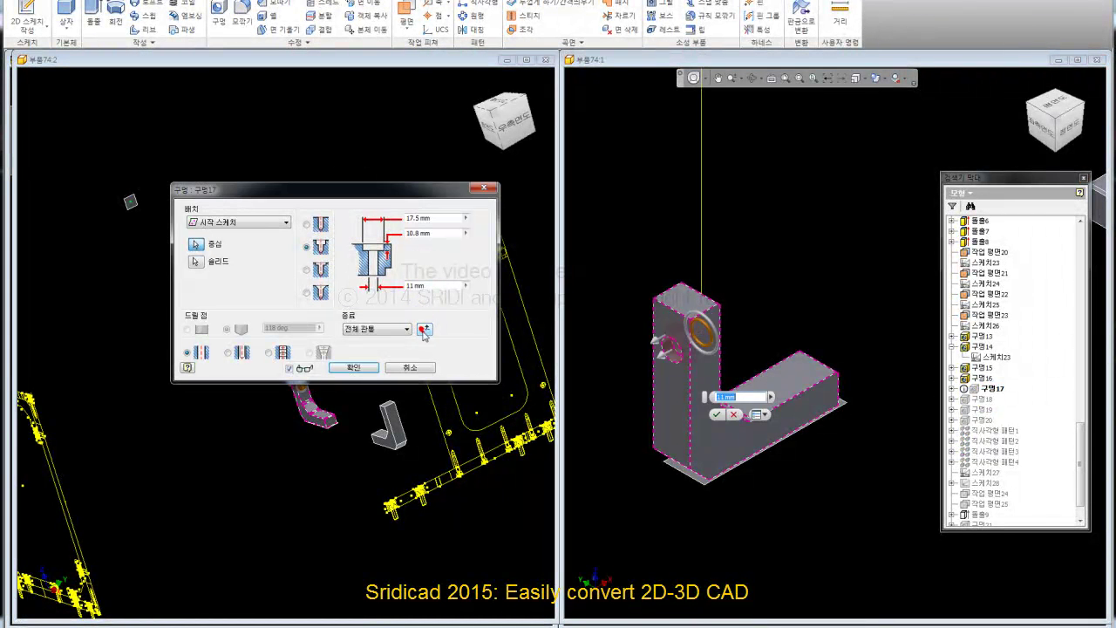
click(353, 370)
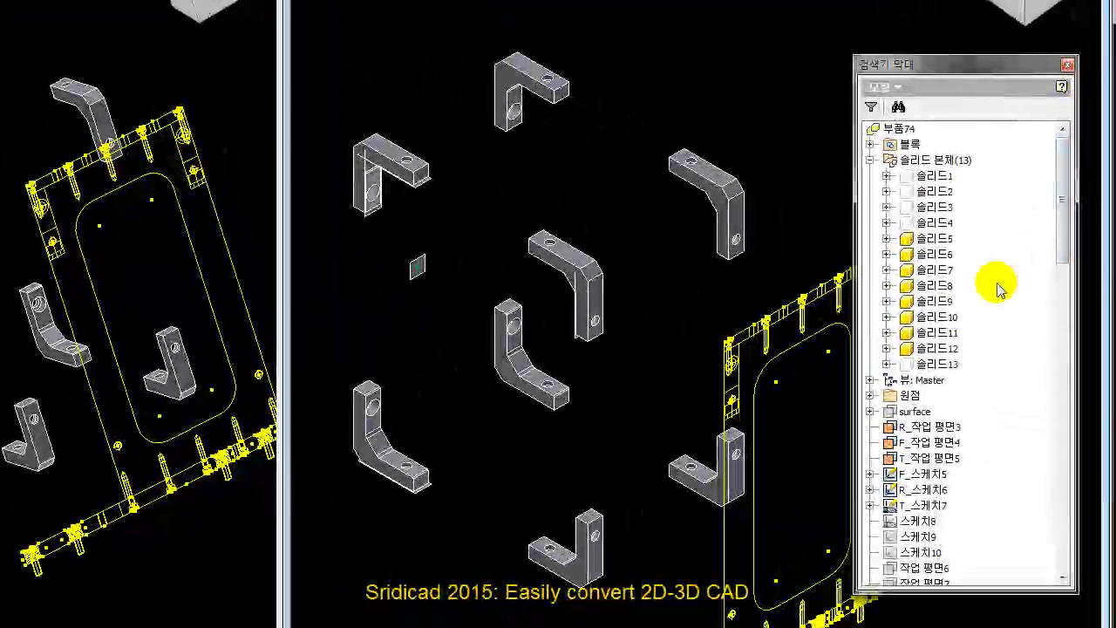
Toggle the Solid Bodies folder's visibility off, back on, and off again.
right_click(950, 161)
click(986, 182)
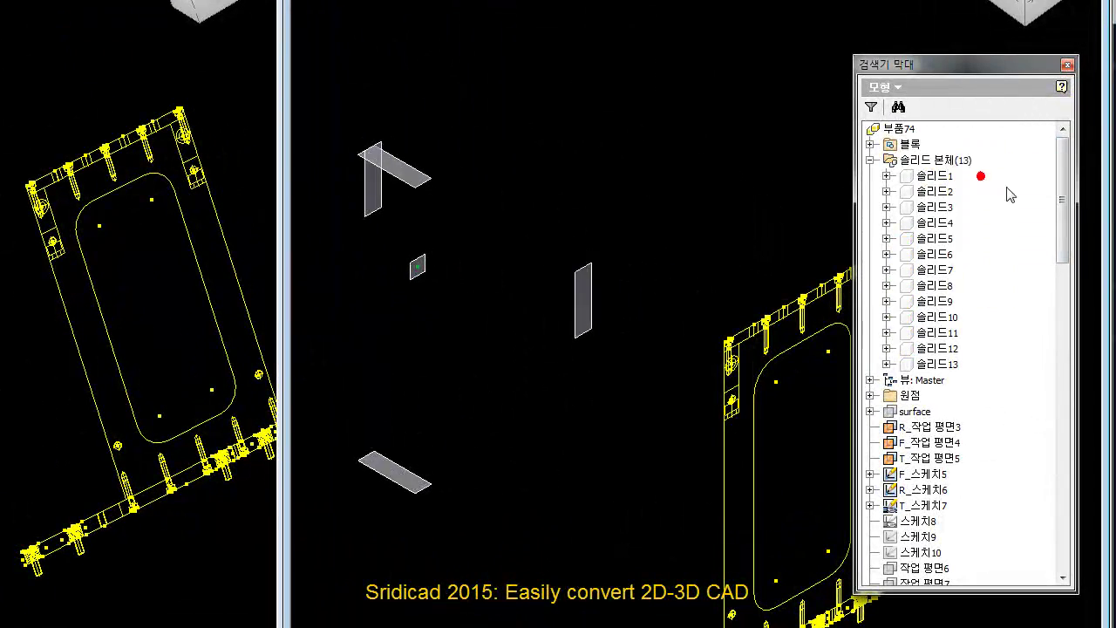
right_click(946, 162)
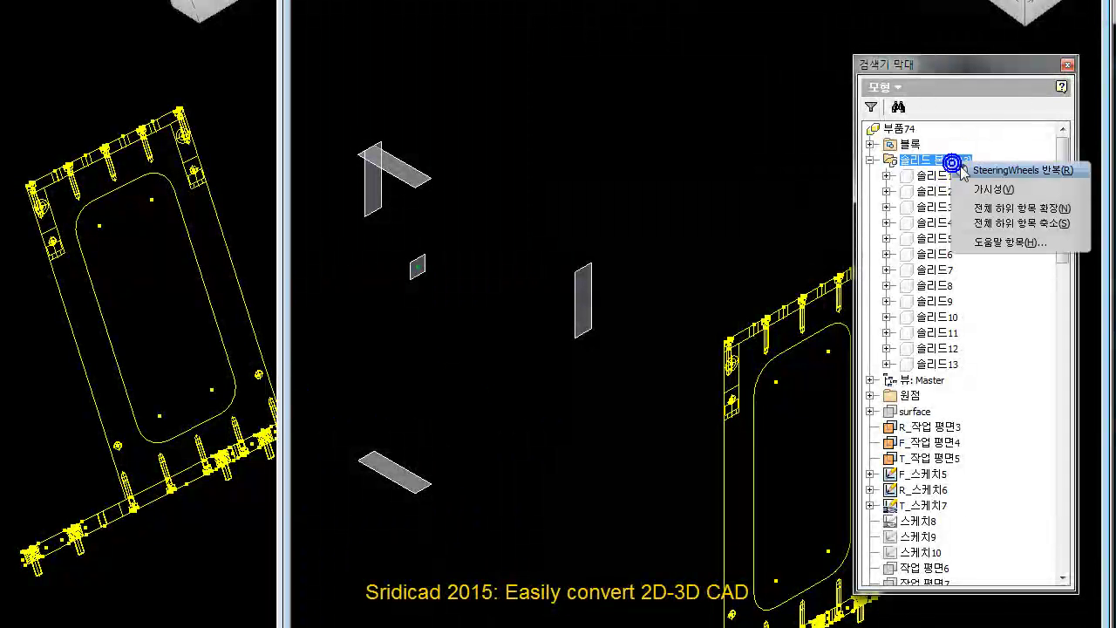
click(993, 194)
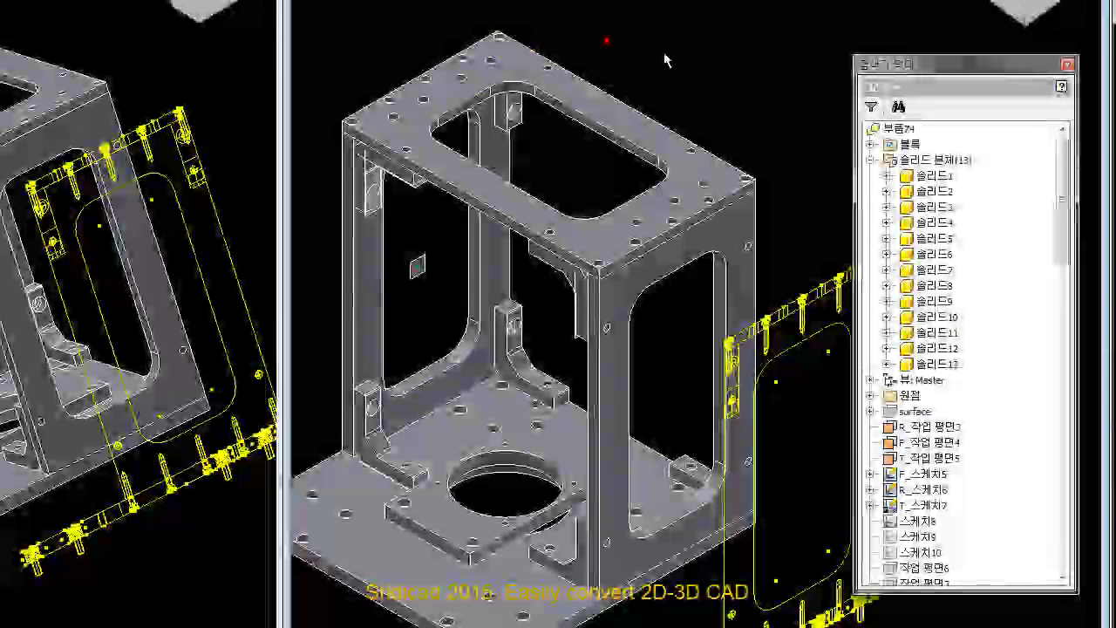
scroll(719, 64, down, 5)
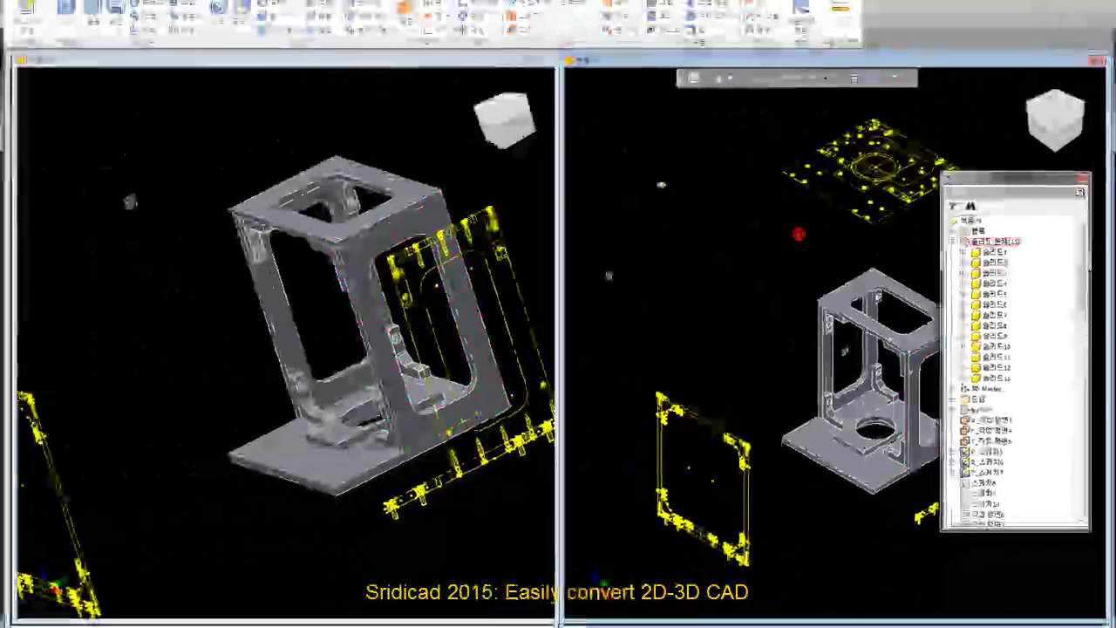
right_click(994, 241)
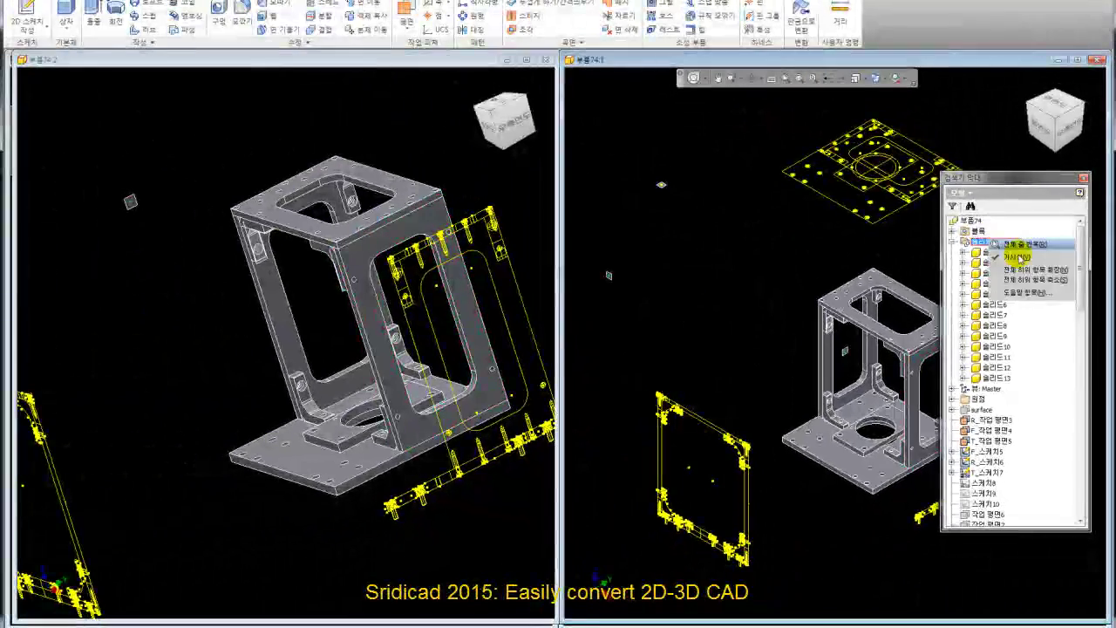
click(1020, 253)
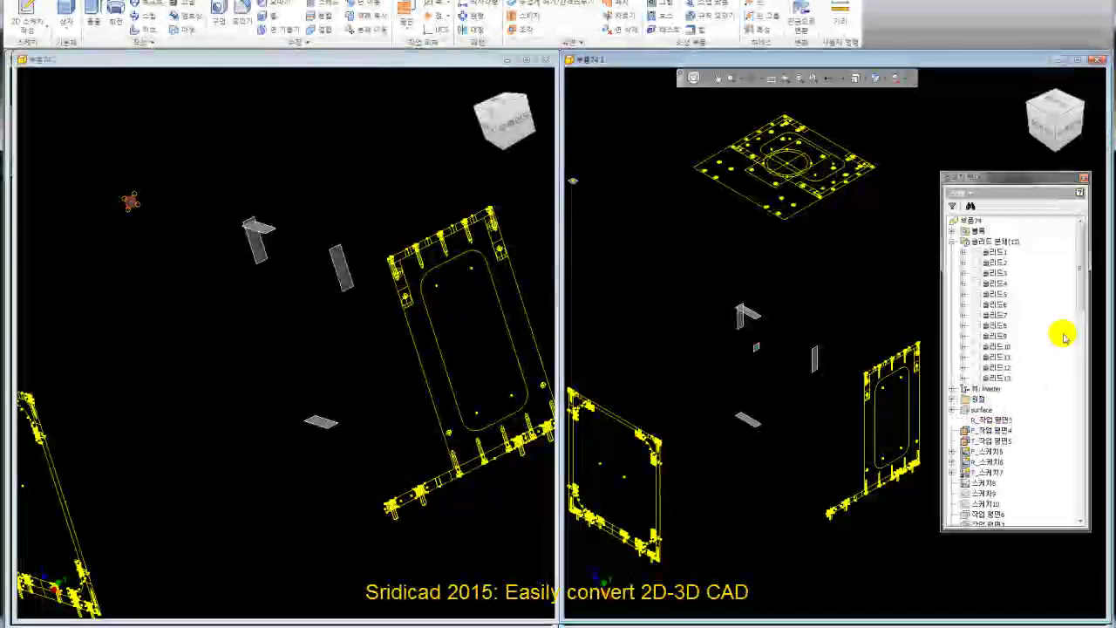
Multi-select 작업 평면20, 21, 22 and 23 in the browser and turn off their visibility.
drag(1079, 331, 1078, 489)
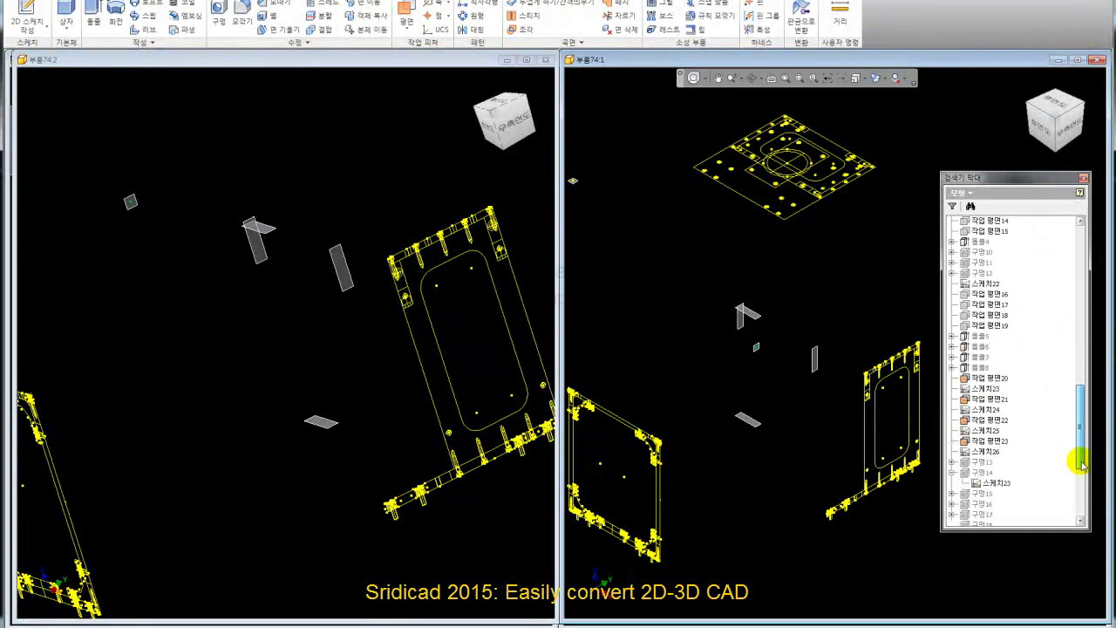
click(1001, 262)
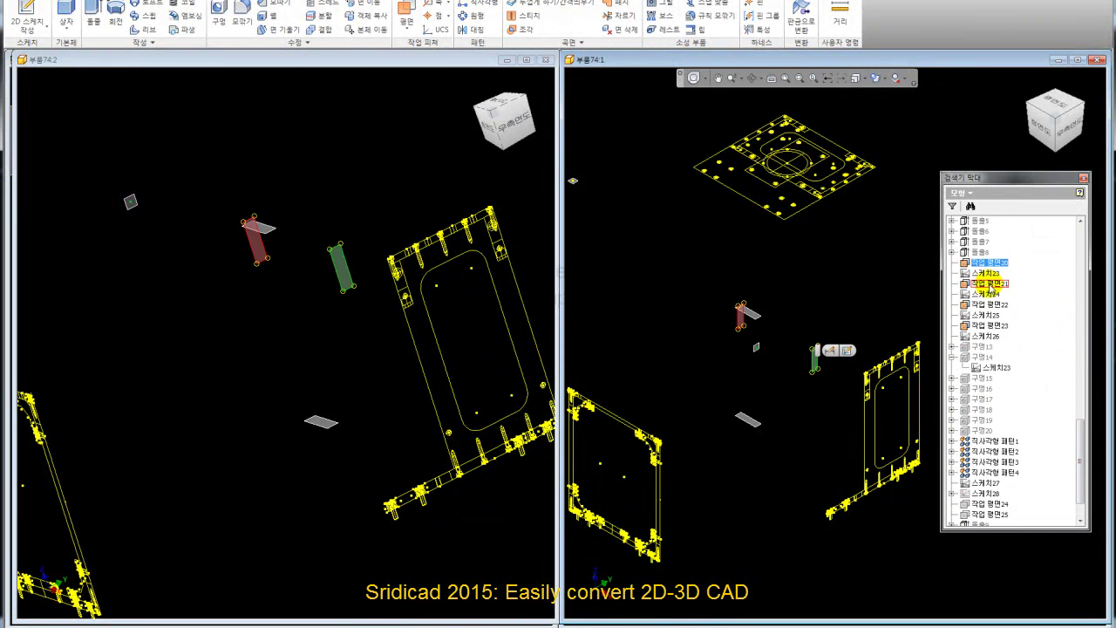
ctrl+click(991, 283)
ctrl+click(990, 304)
ctrl+click(991, 326)
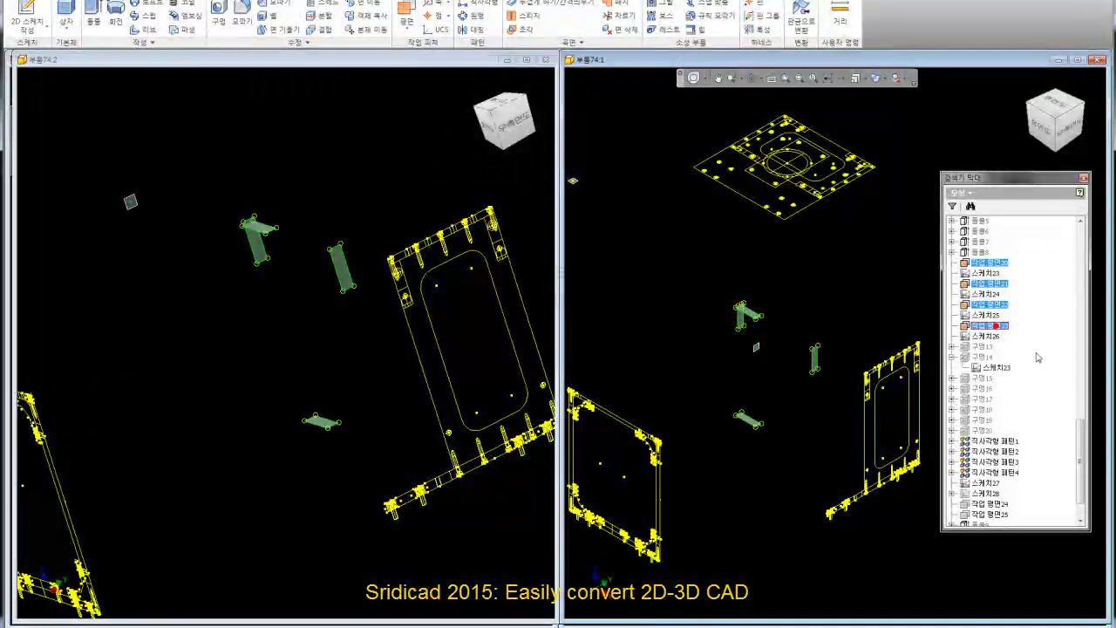
right_click(840, 300)
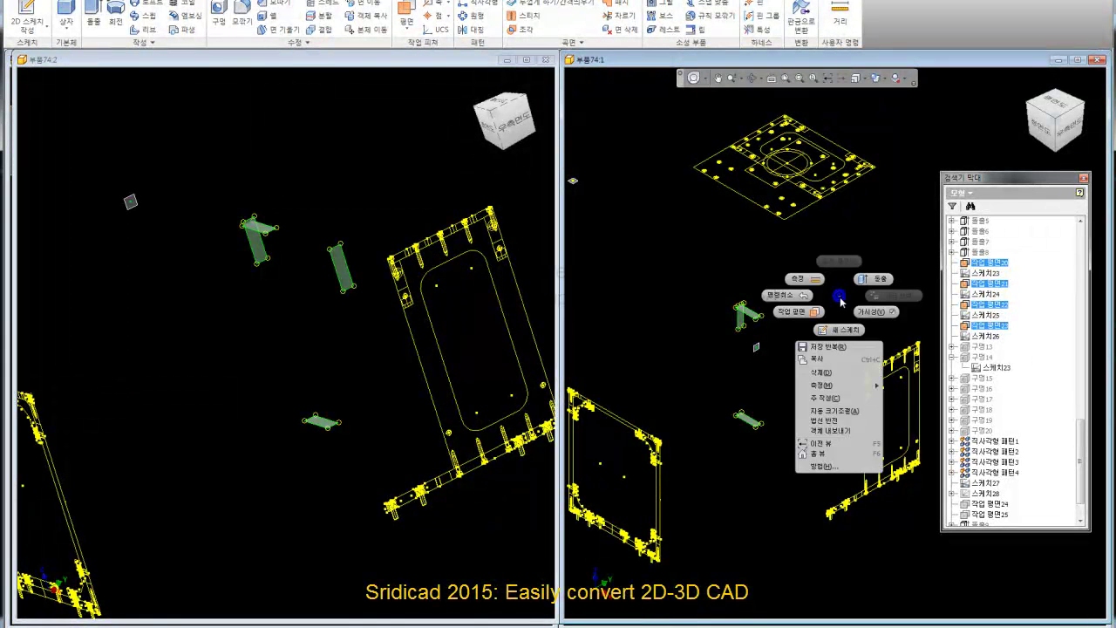
click(885, 316)
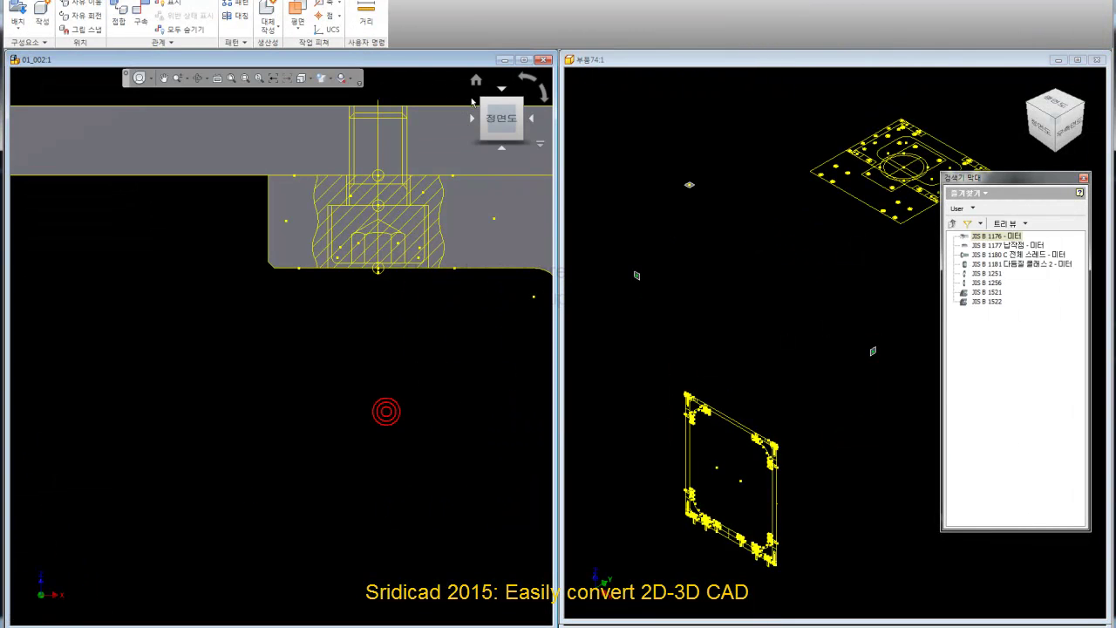
Return the 01_002 assembly to the Home view and save it with its dependent parts.
click(476, 79)
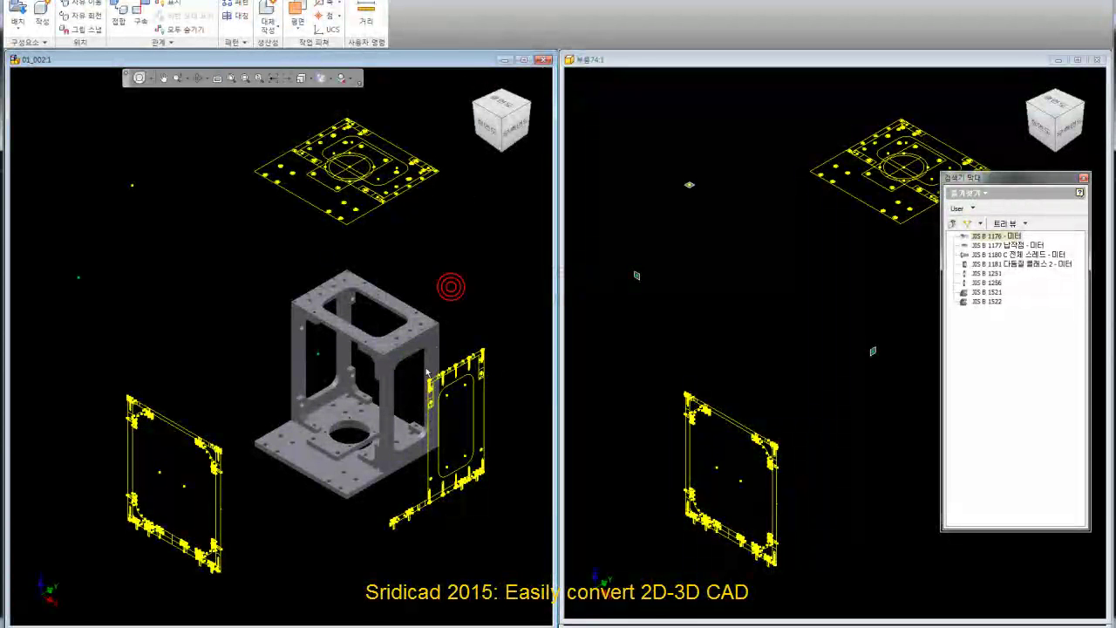
scroll(369, 441, up, 5)
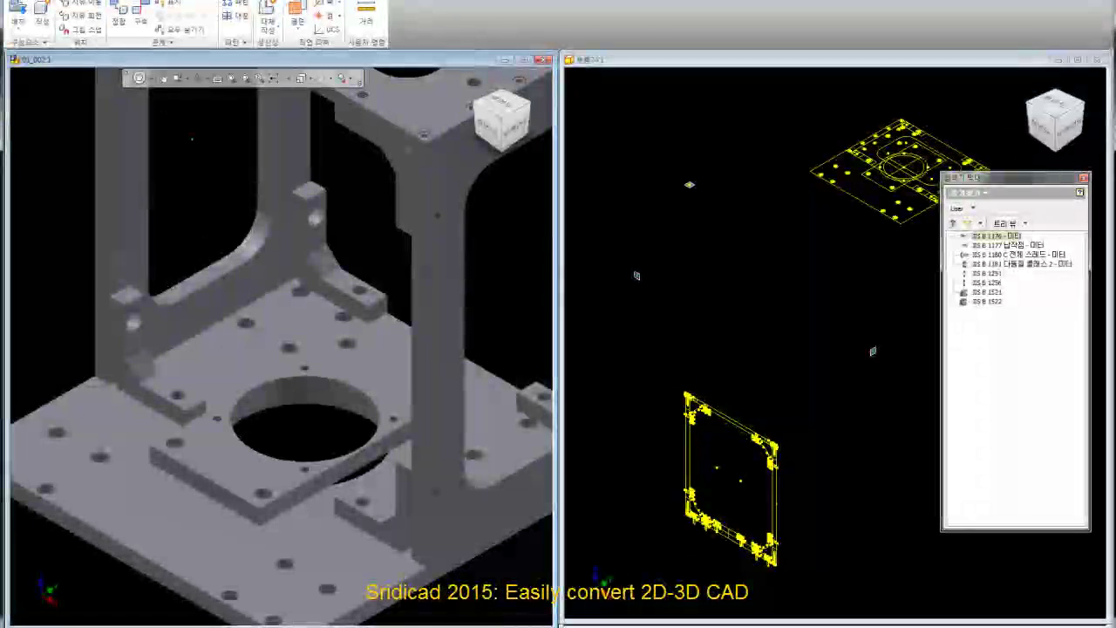
key(ctrl+s)
click(647, 279)
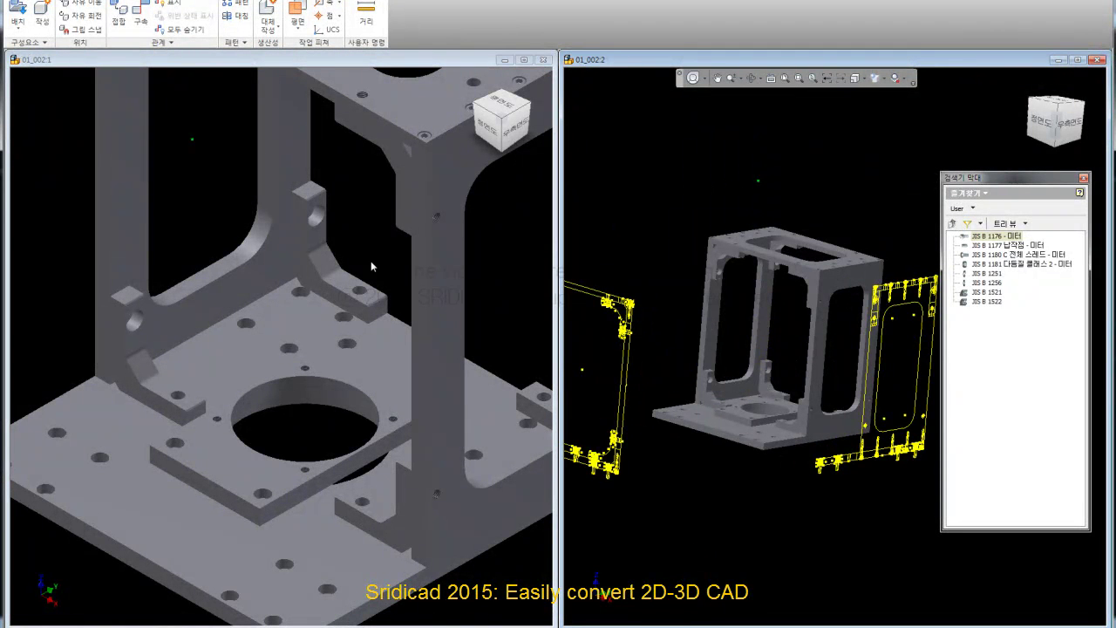
Show the assembly from the front, then select the main frame body in the second window.
click(491, 124)
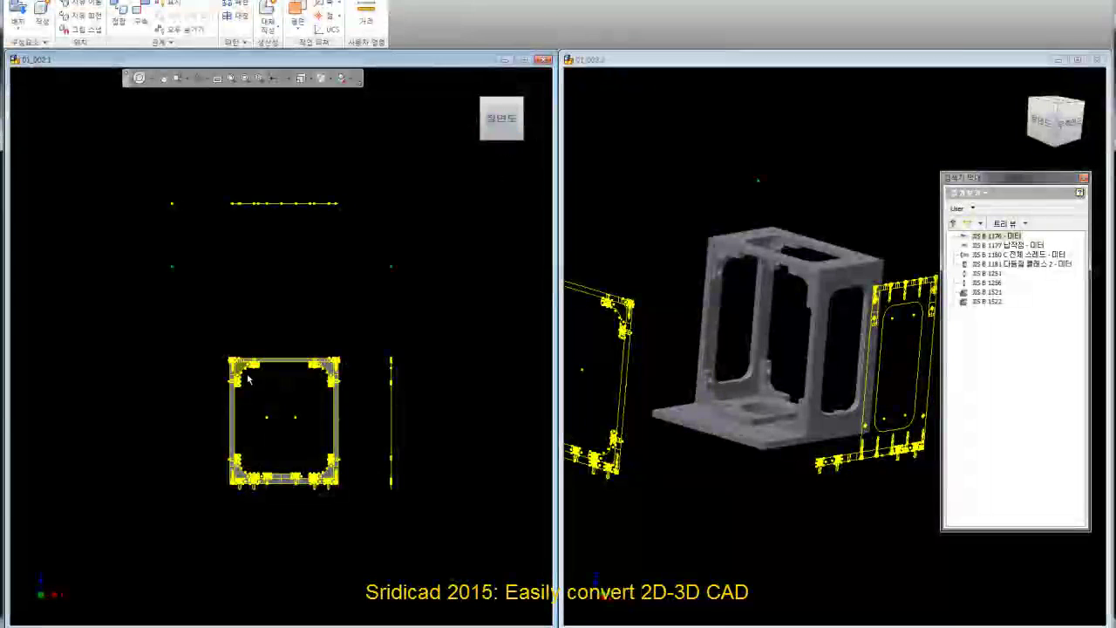
scroll(249, 377, up, 5)
click(668, 225)
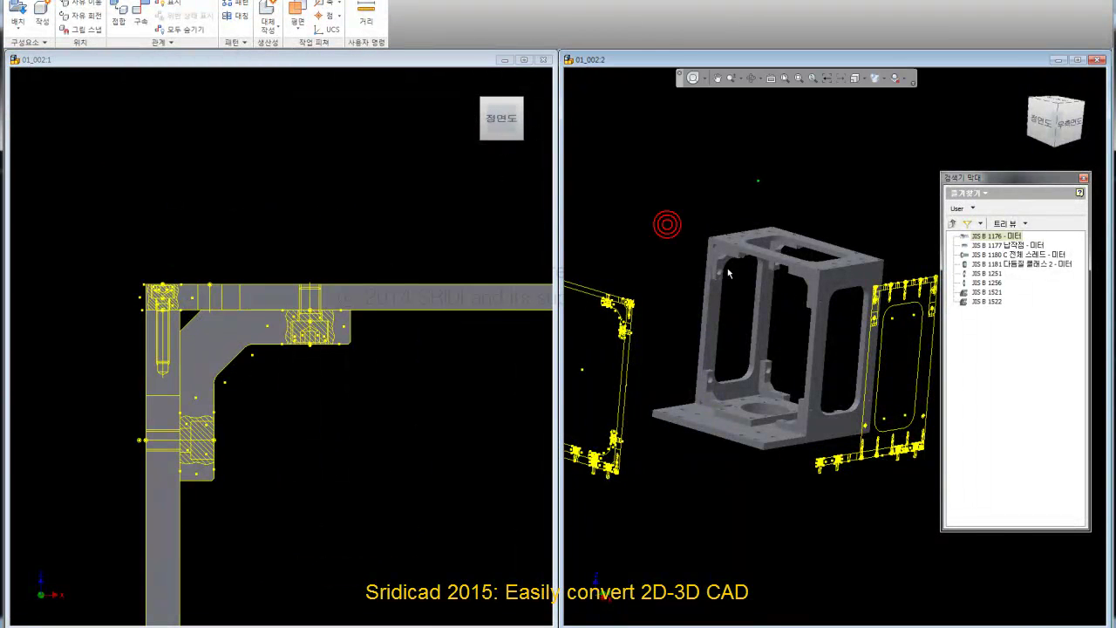
scroll(668, 225, up, 2)
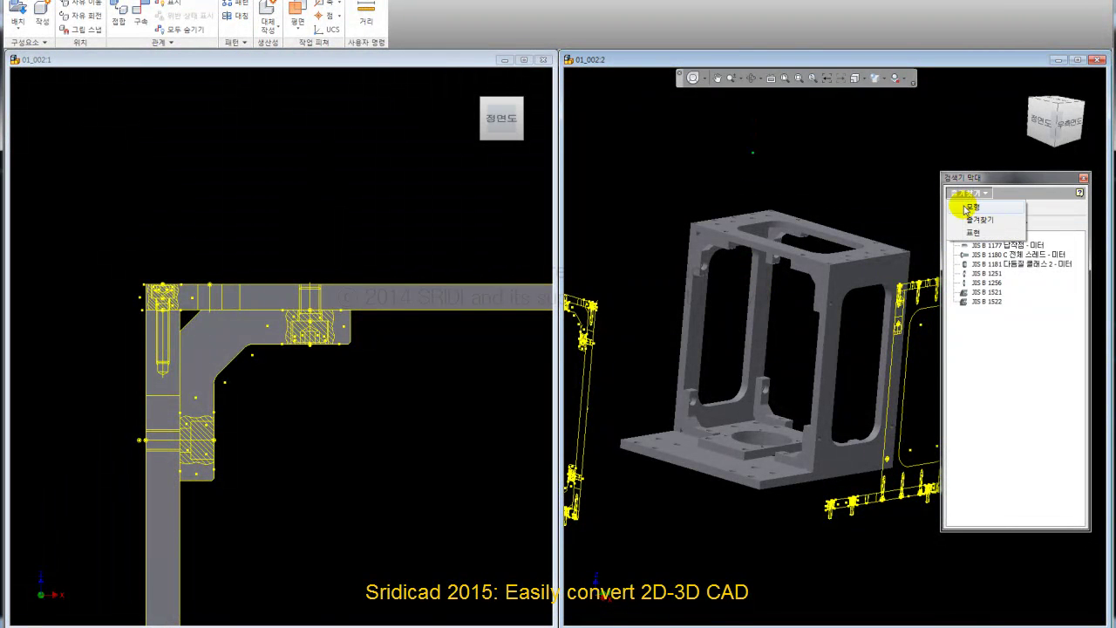
click(787, 251)
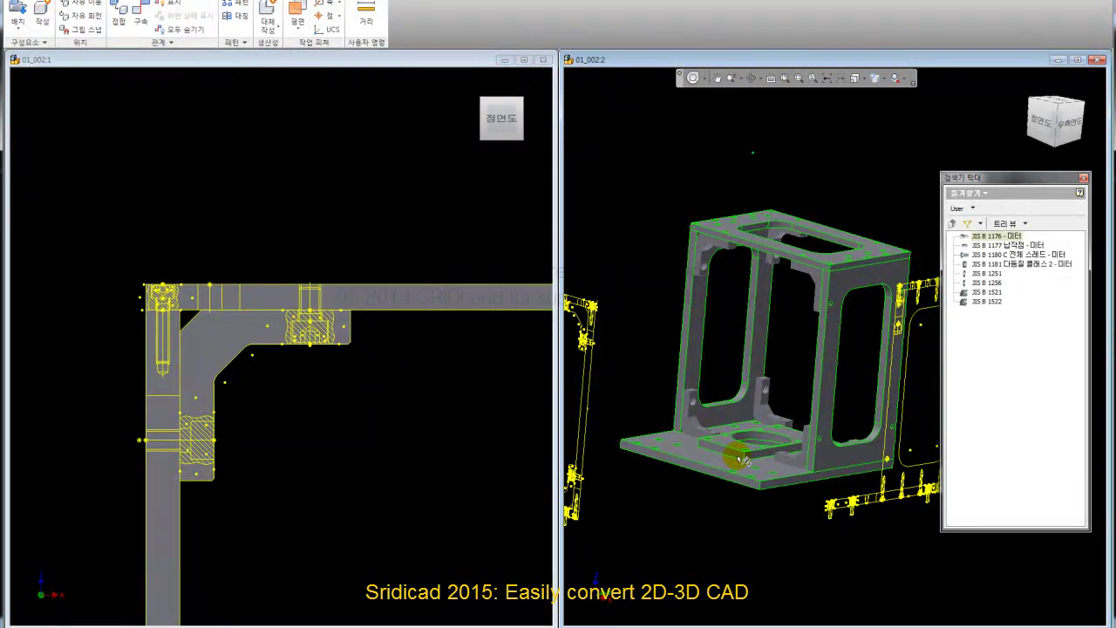
Hide the frame body and orbit the view to expose the bracket holes.
right_click(659, 342)
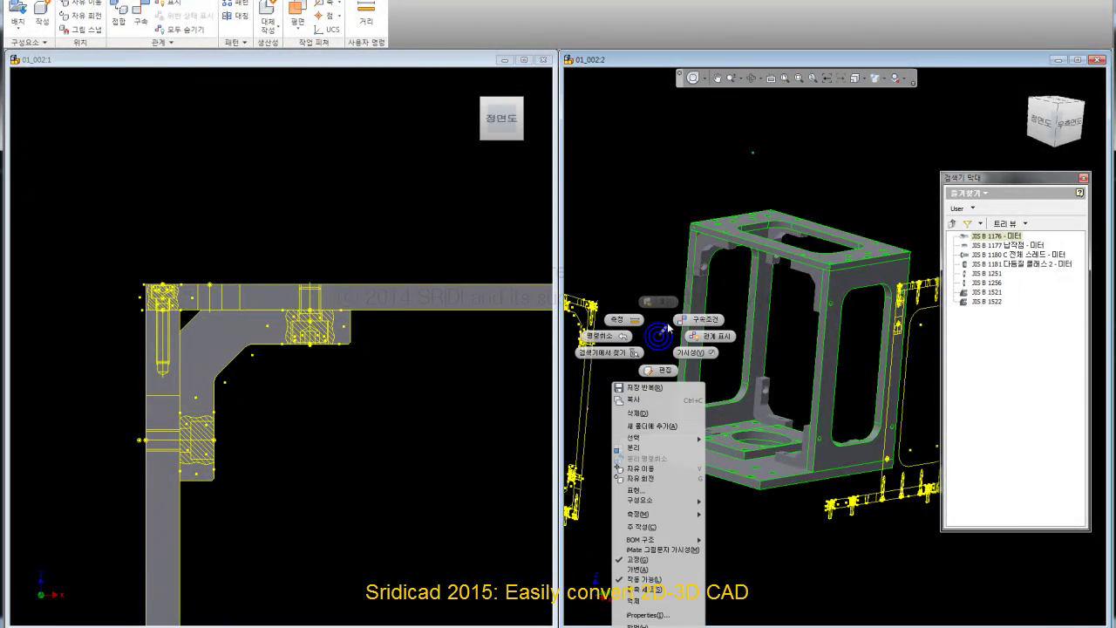
click(708, 359)
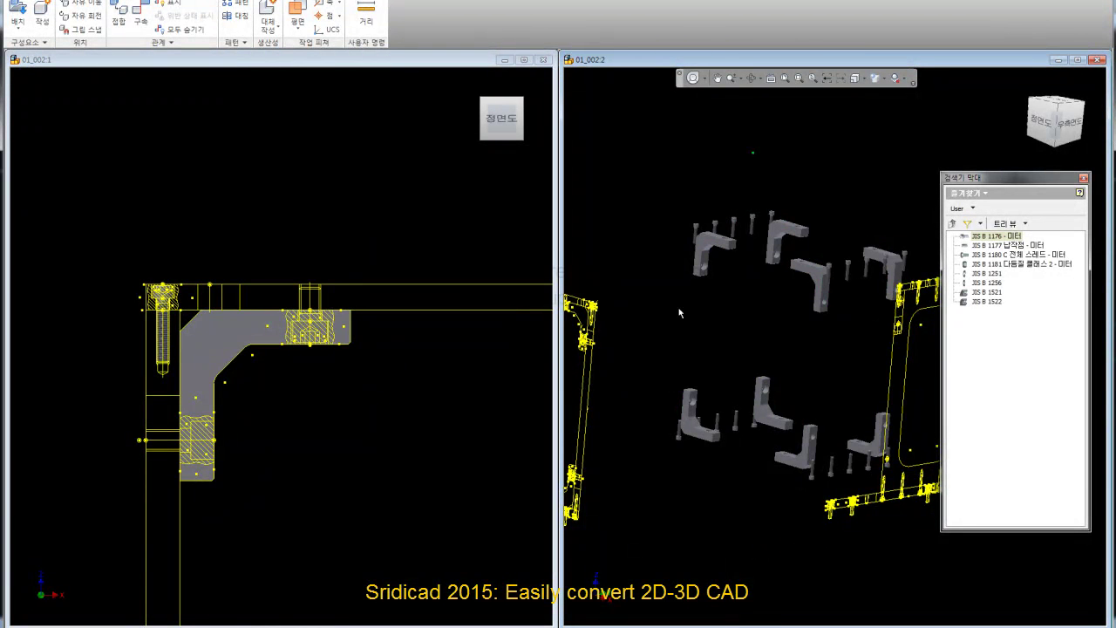
scroll(681, 313, up, 5)
scroll(706, 255, up, 5)
key(shift+w)
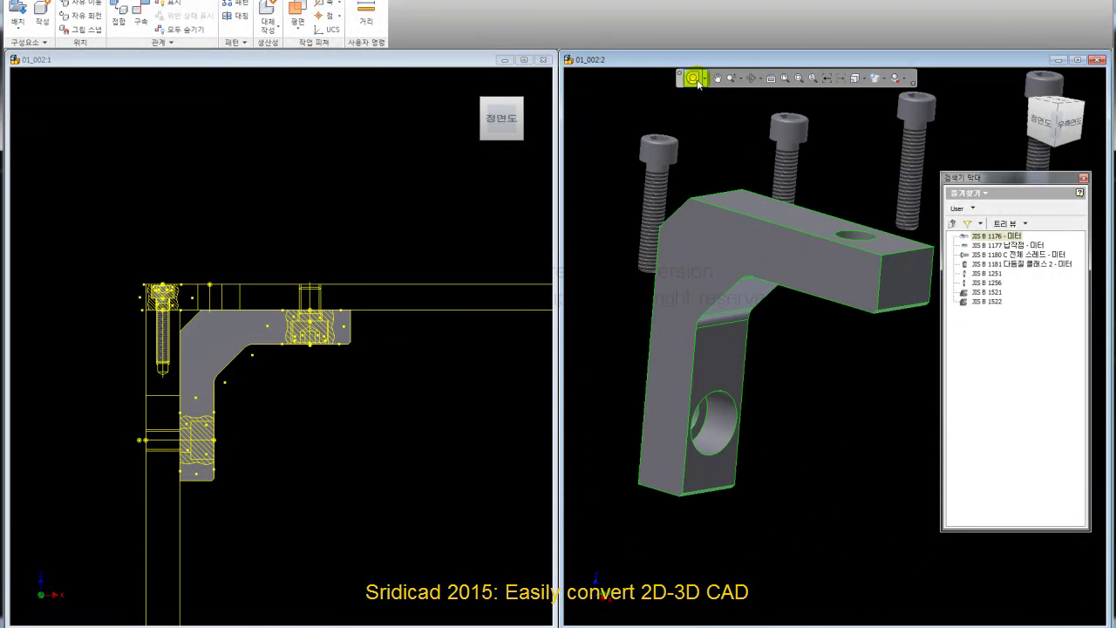
mouse_move(738, 295)
mouse_down()
mouse_move(724, 317)
mouse_move(703, 289)
mouse_up()
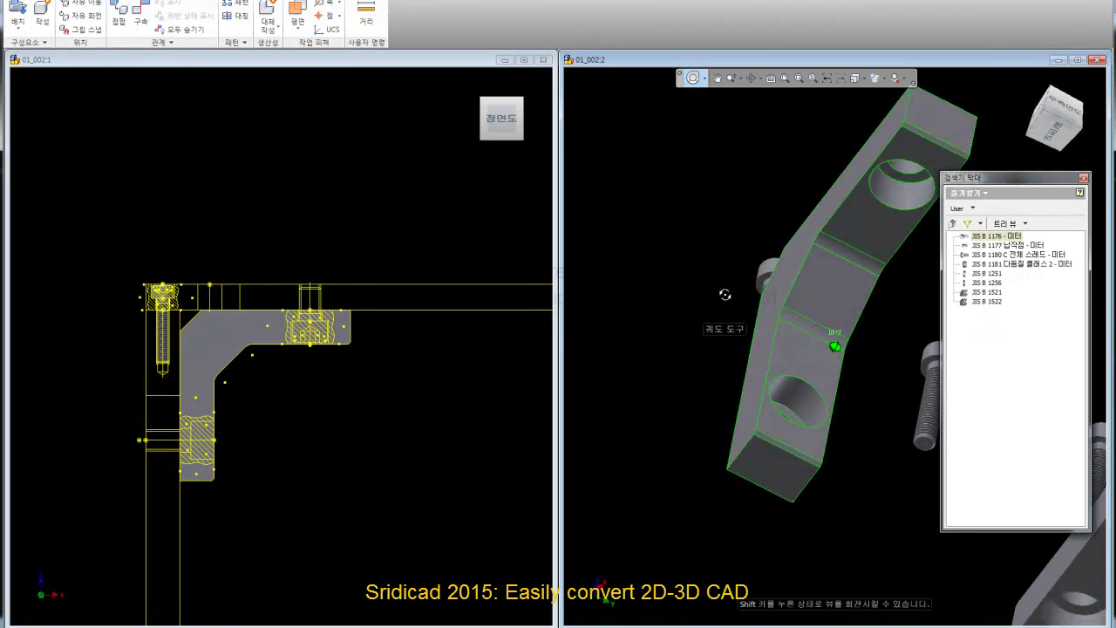
click(785, 295)
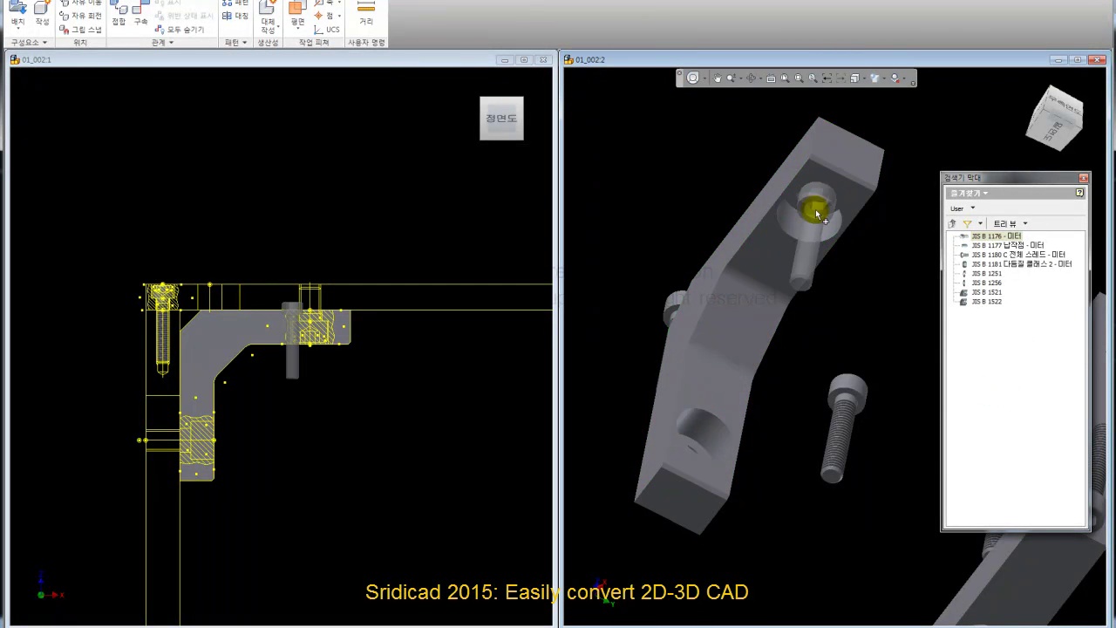
Fasten M10 x 16 JIS B 1176 cap screws into the first bracket's top and bottom holes.
drag(825, 224, 820, 221)
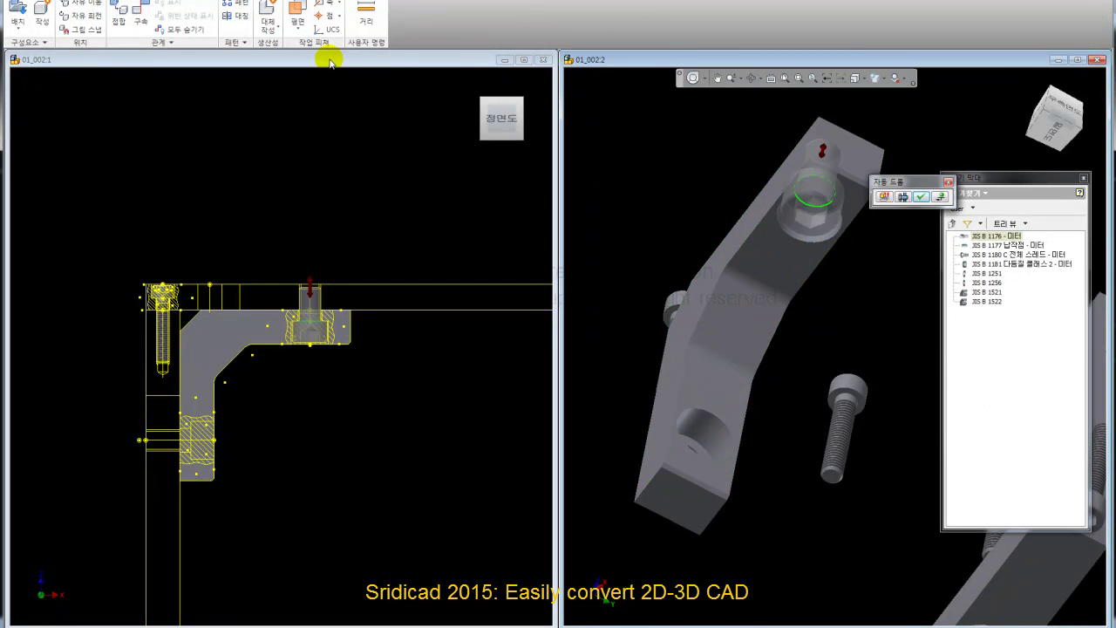
scroll(655, 235, up, 5)
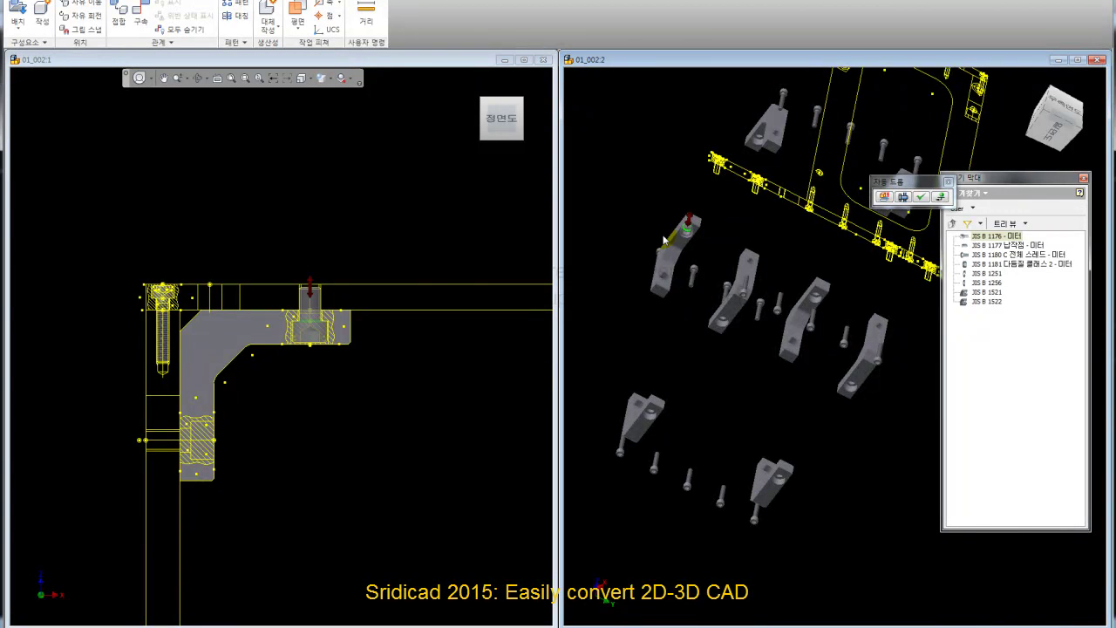
scroll(663, 239, down, 5)
scroll(319, 296, down, 5)
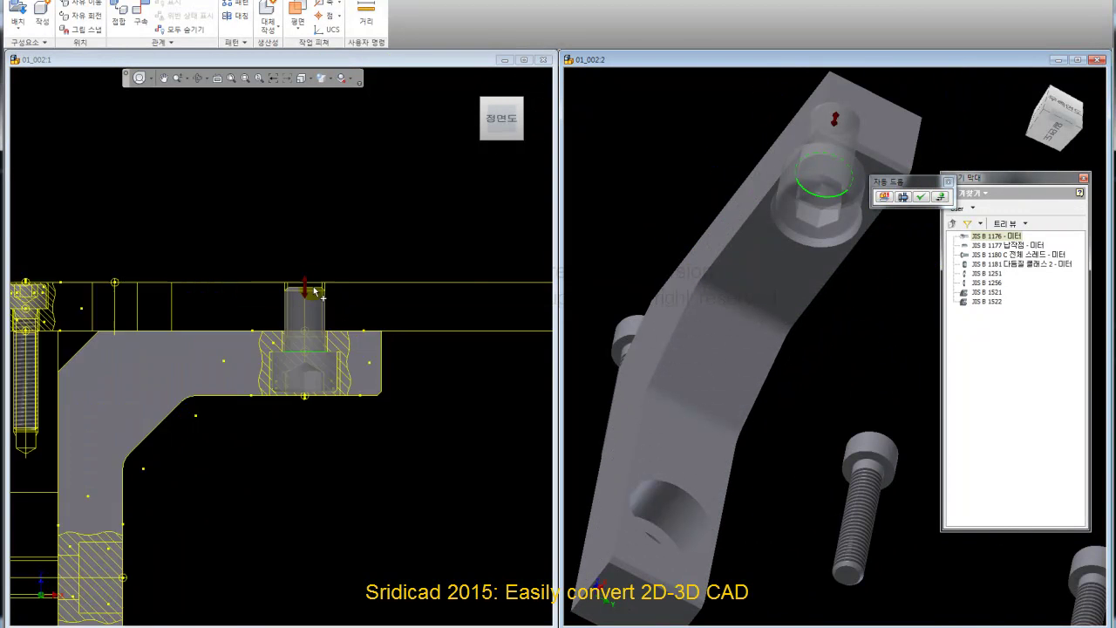
scroll(324, 306, up, 5)
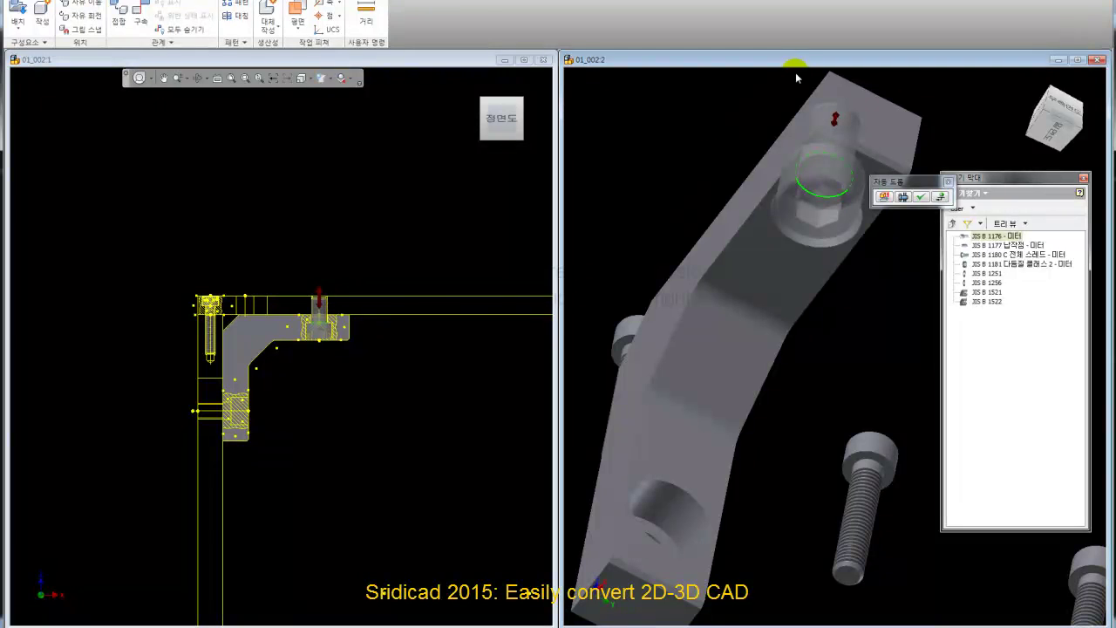
click(921, 196)
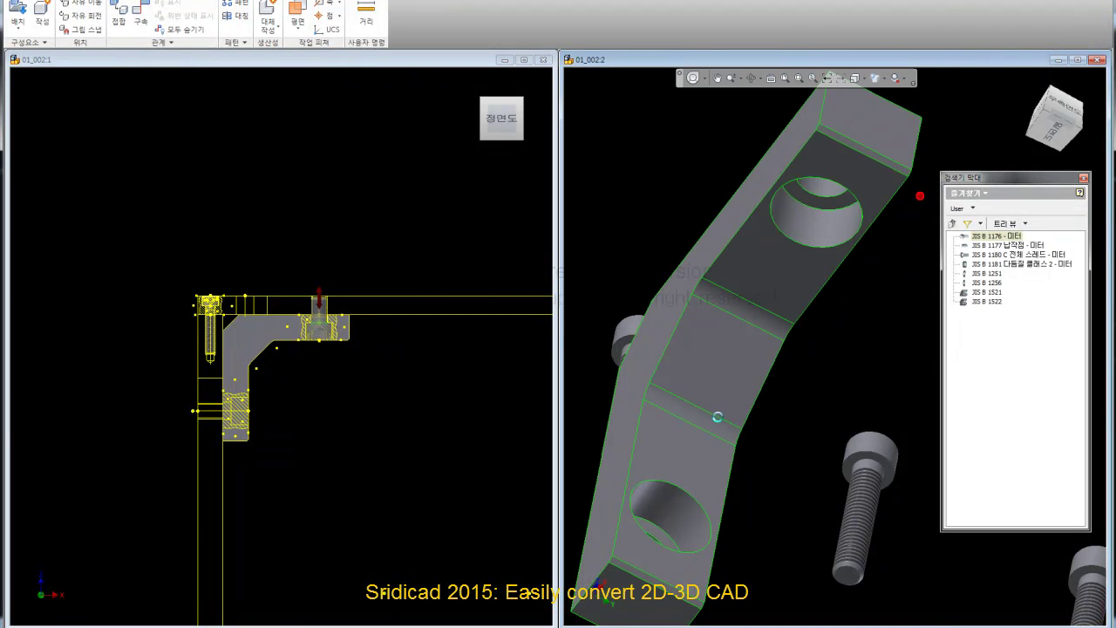
click(643, 532)
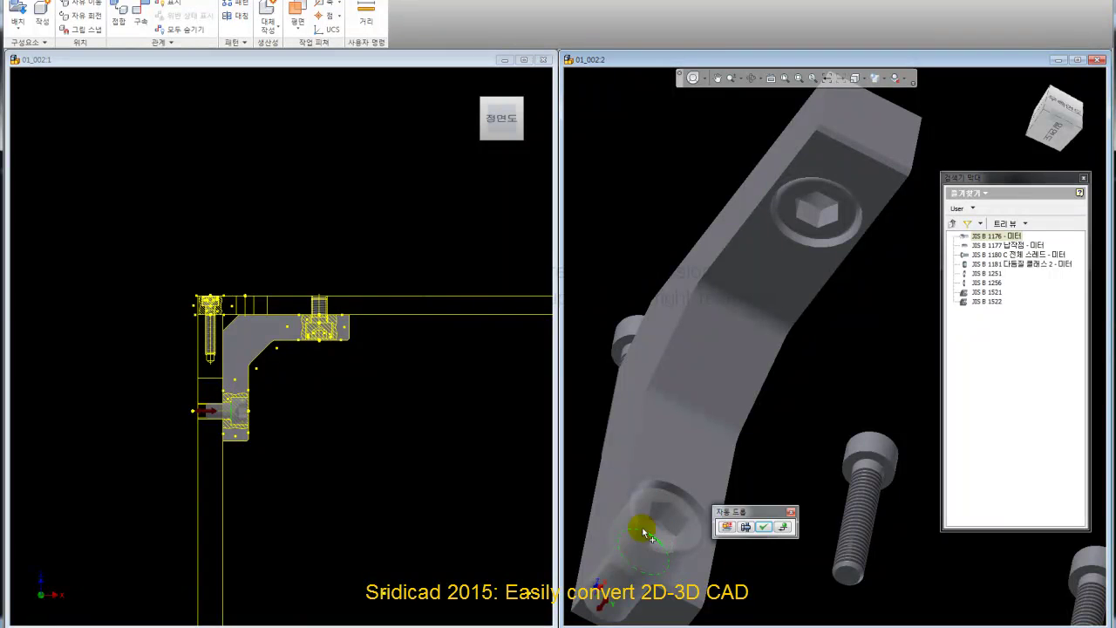
click(760, 526)
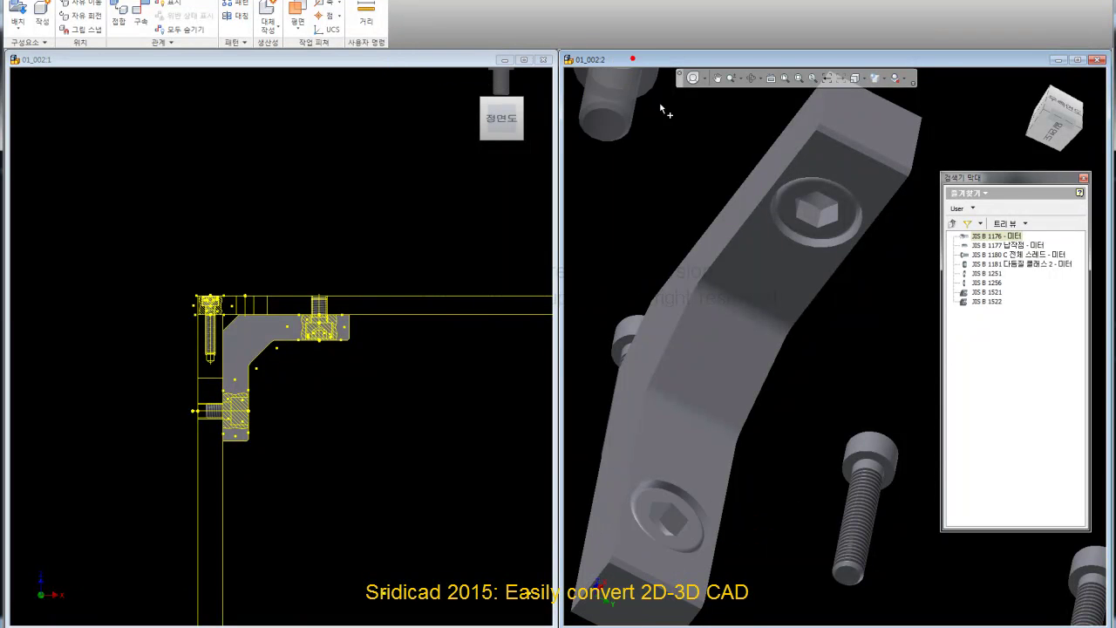
Fasten JIS B 1176 cap screws into the next bracket's top and bottom holes.
scroll(714, 242, down, 5)
scroll(868, 311, up, 5)
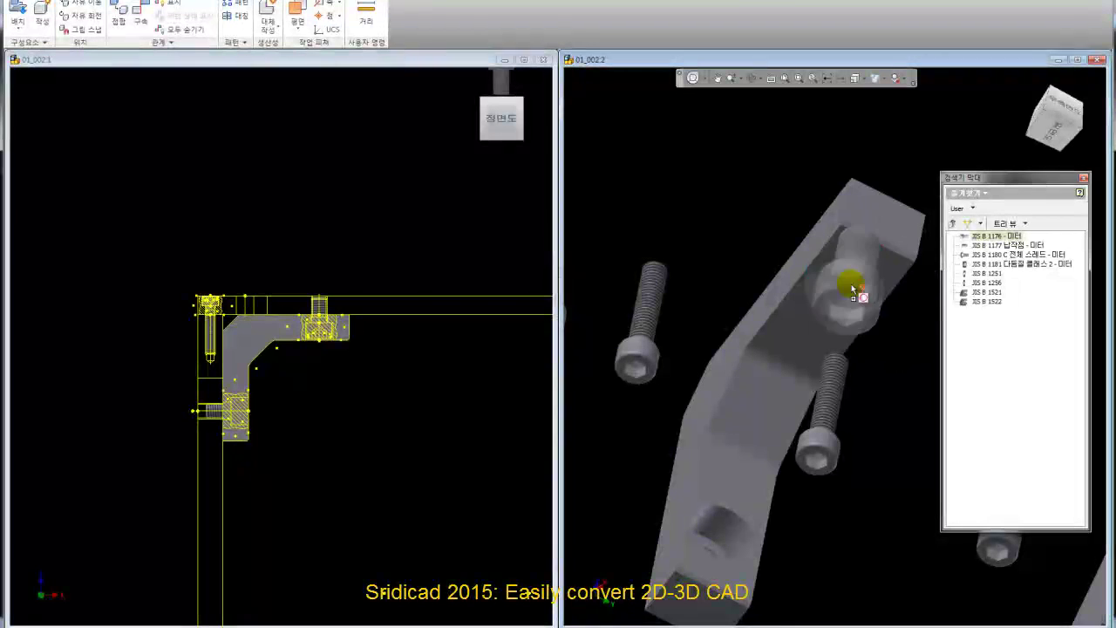
click(852, 282)
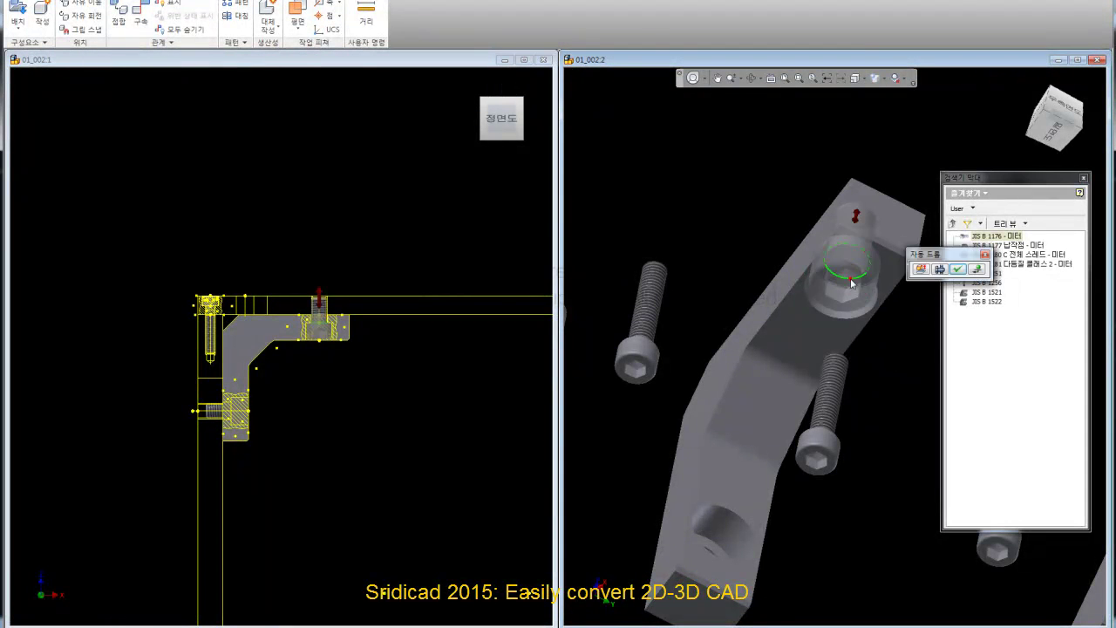
click(957, 270)
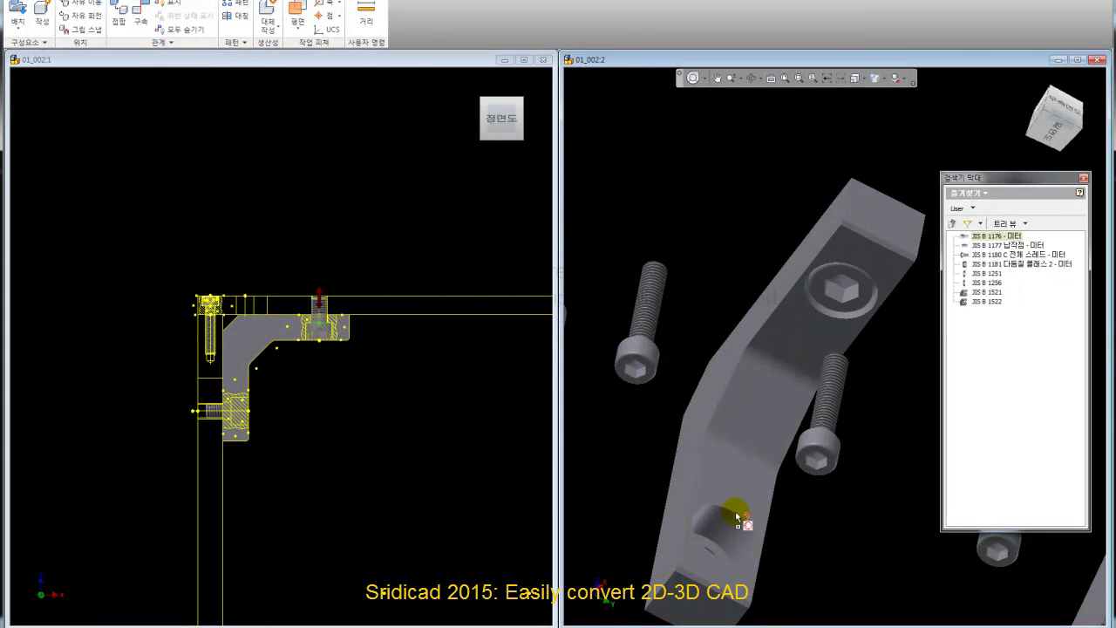
click(715, 555)
click(823, 536)
scroll(799, 209, down, 5)
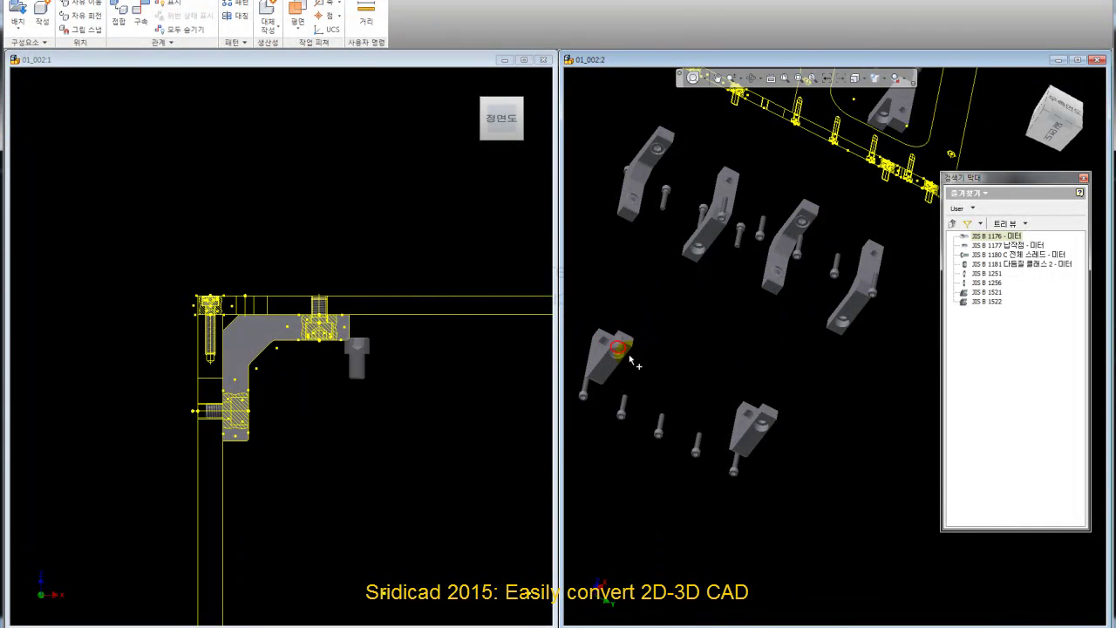
scroll(634, 362, up, 5)
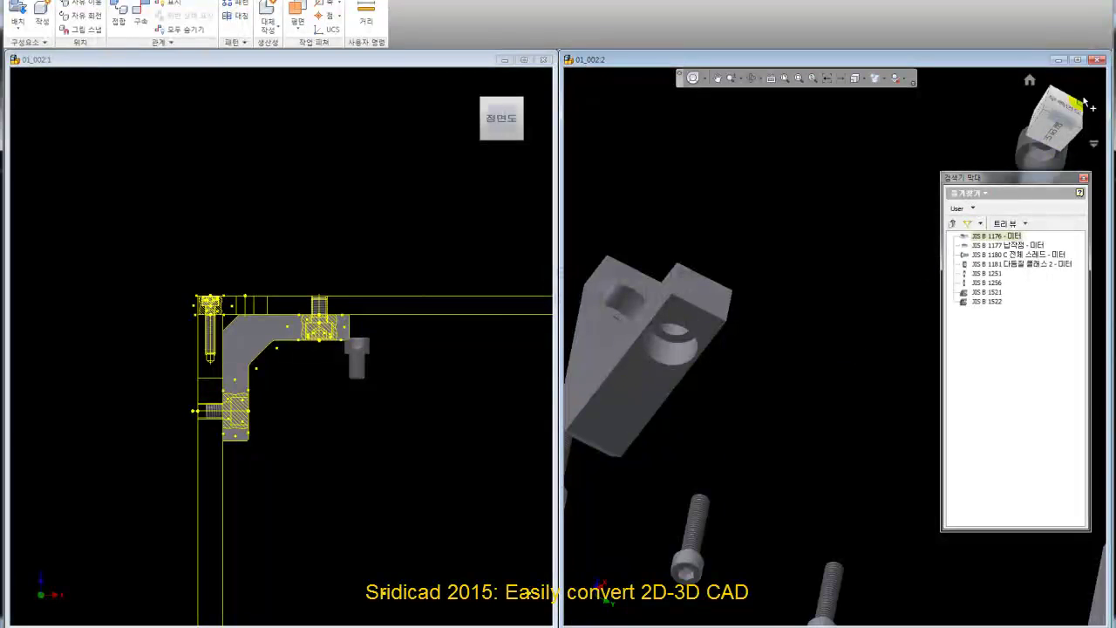
Reset the assembly to the ViewCube's standard isometric view.
drag(1085, 102, 1049, 91)
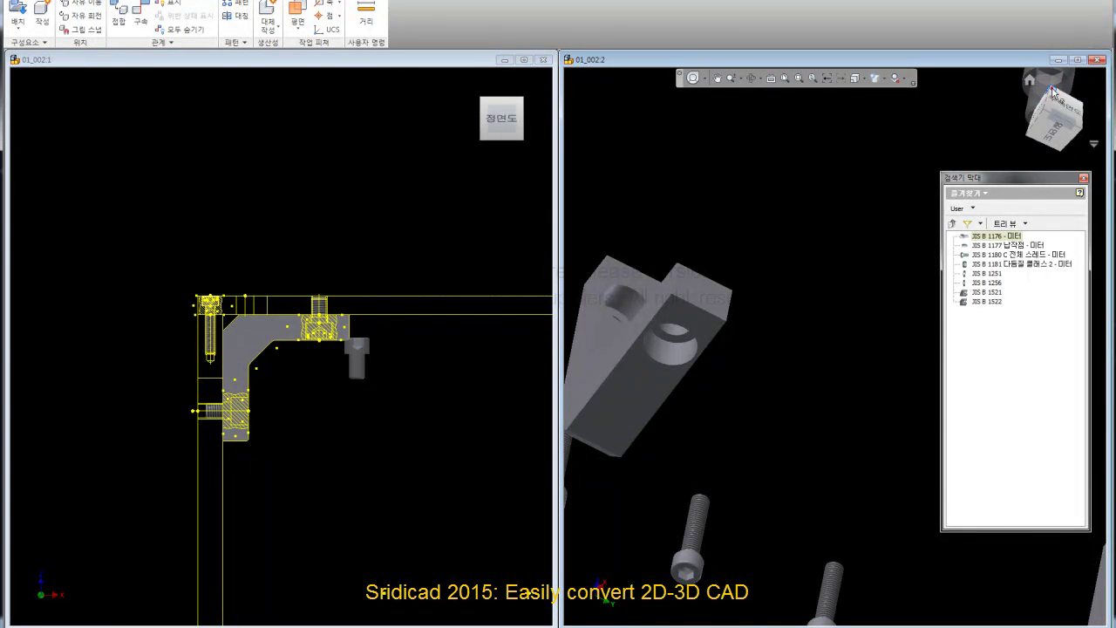
click(1054, 92)
scroll(792, 428, up, 3)
scroll(792, 426, up, 2)
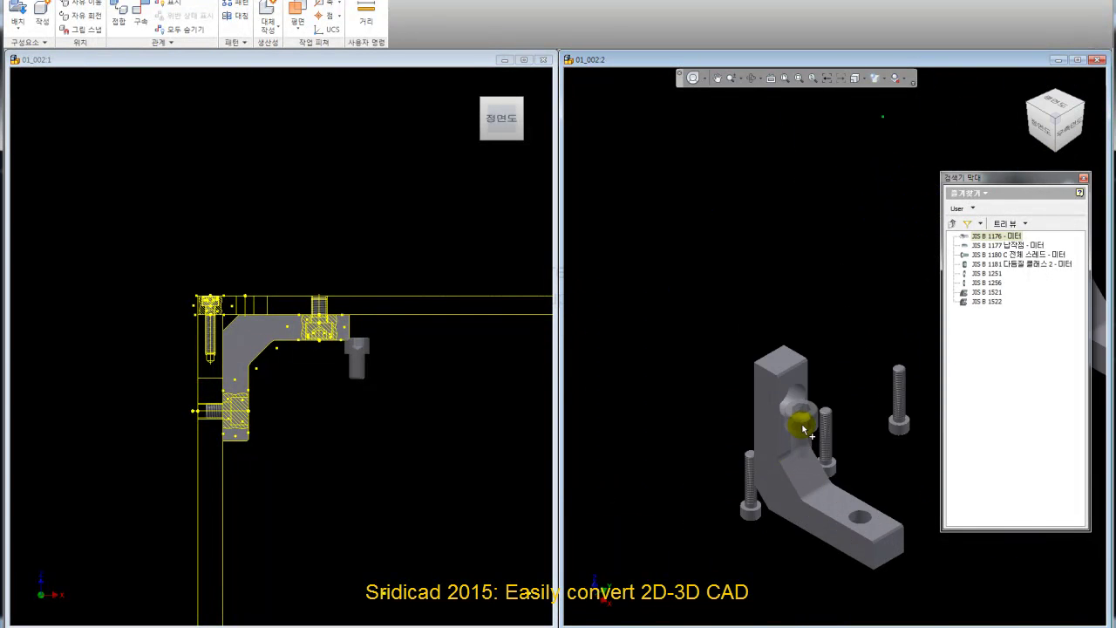
scroll(805, 393, up, 2)
scroll(702, 328, up, 2)
scroll(703, 328, down, 4)
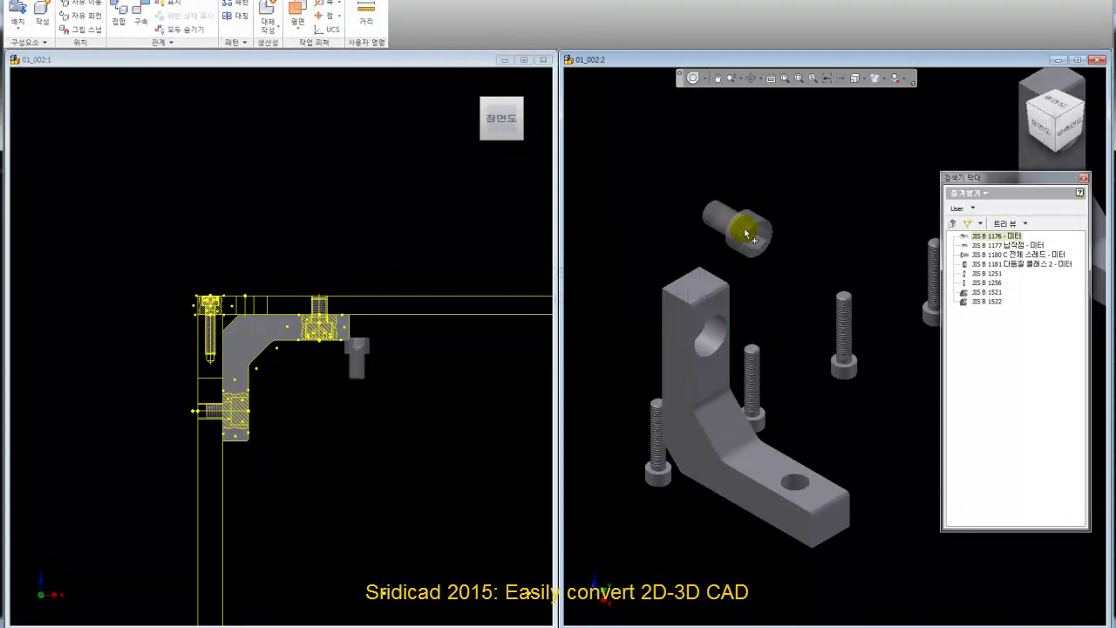
Orbit to the upright L-bracket and seat a cap screw in its hole.
click(692, 78)
click(738, 441)
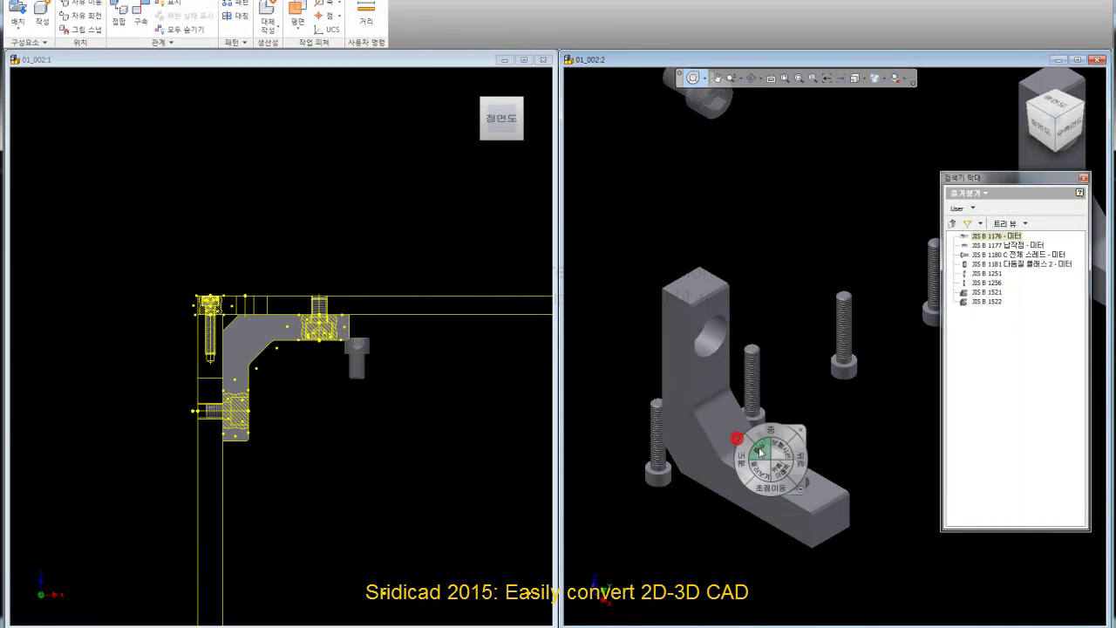
drag(753, 460, 738, 456)
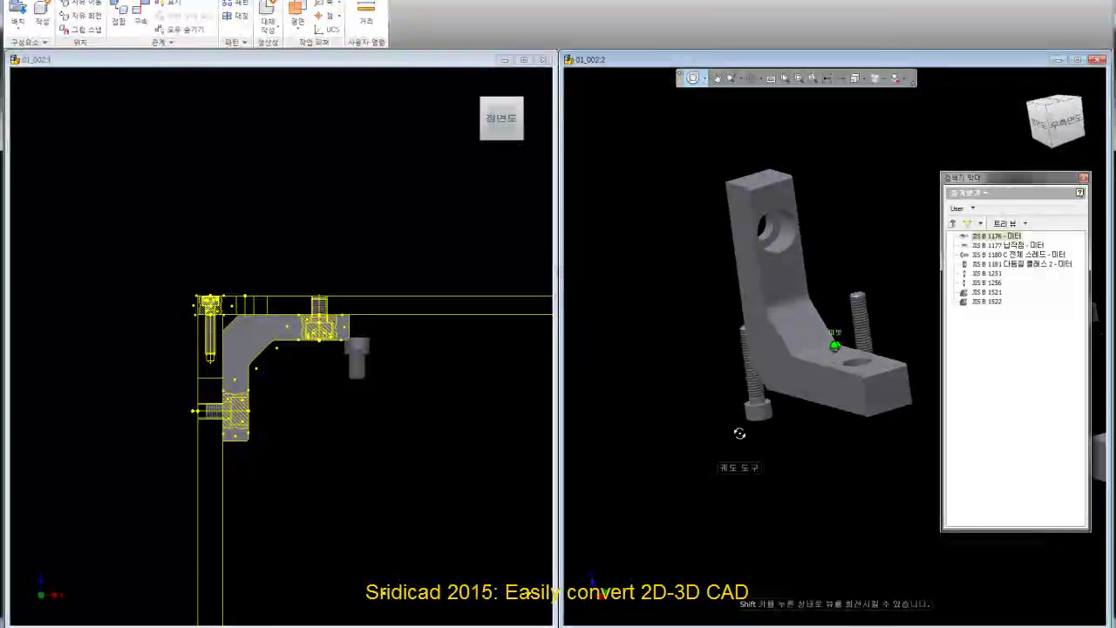
drag(774, 314, 773, 234)
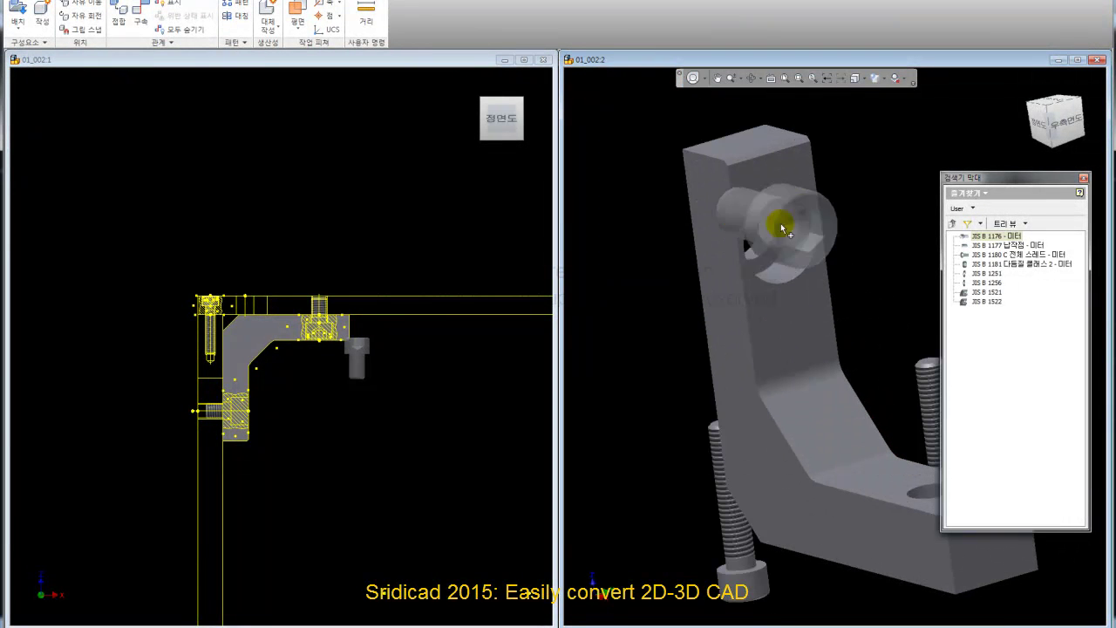
click(773, 234)
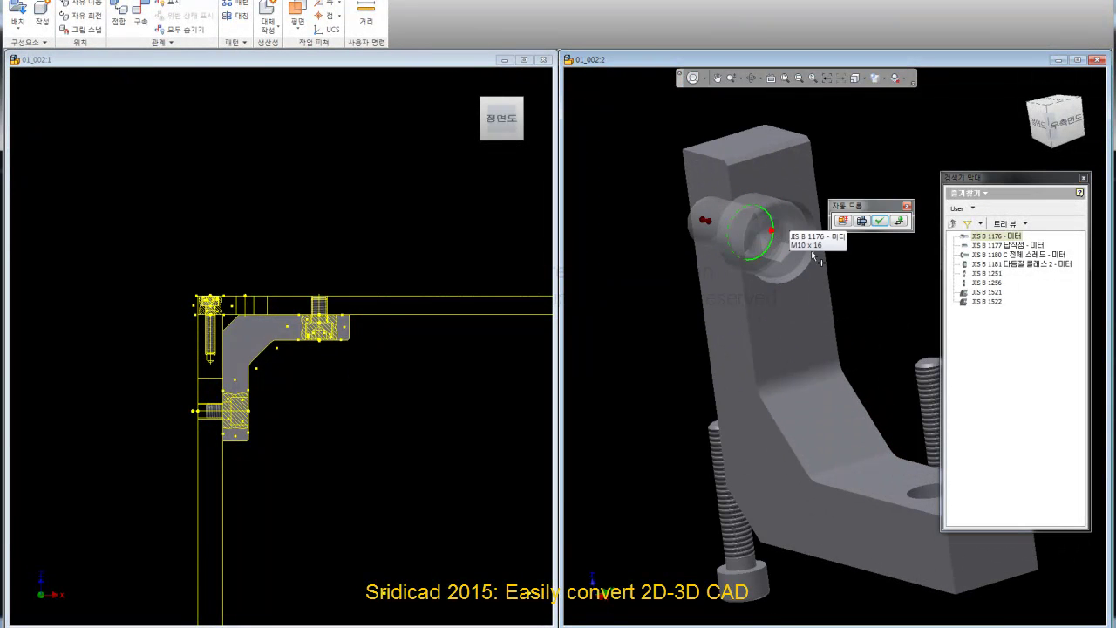
click(881, 223)
Seat another cap screw in the bracket's side hole.
scroll(698, 357, down, 5)
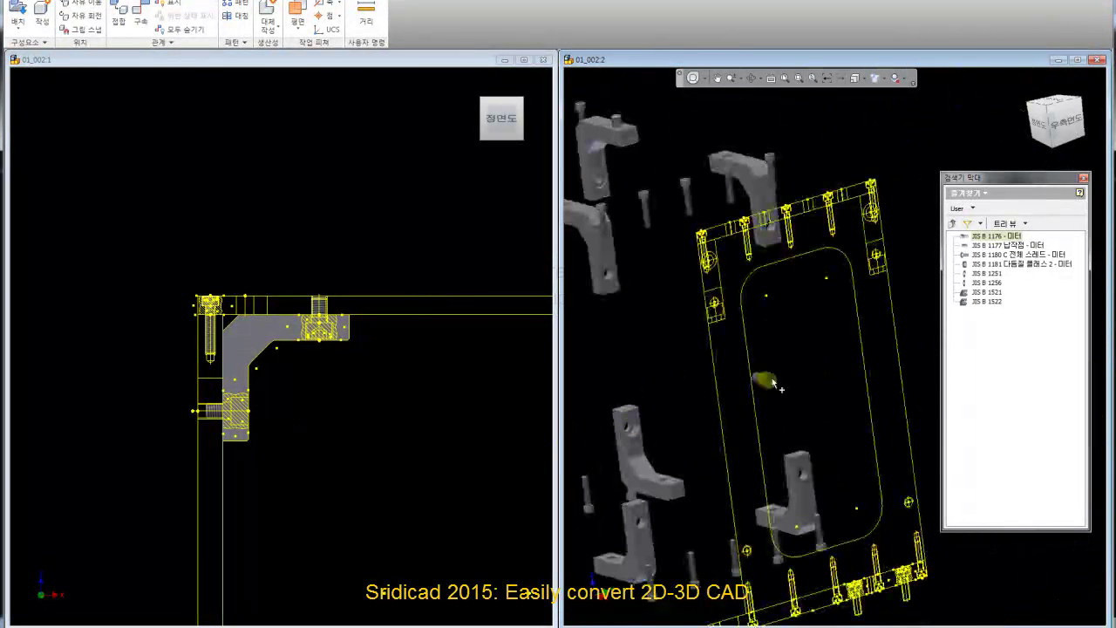
scroll(628, 428, up, 3)
scroll(630, 427, up, 3)
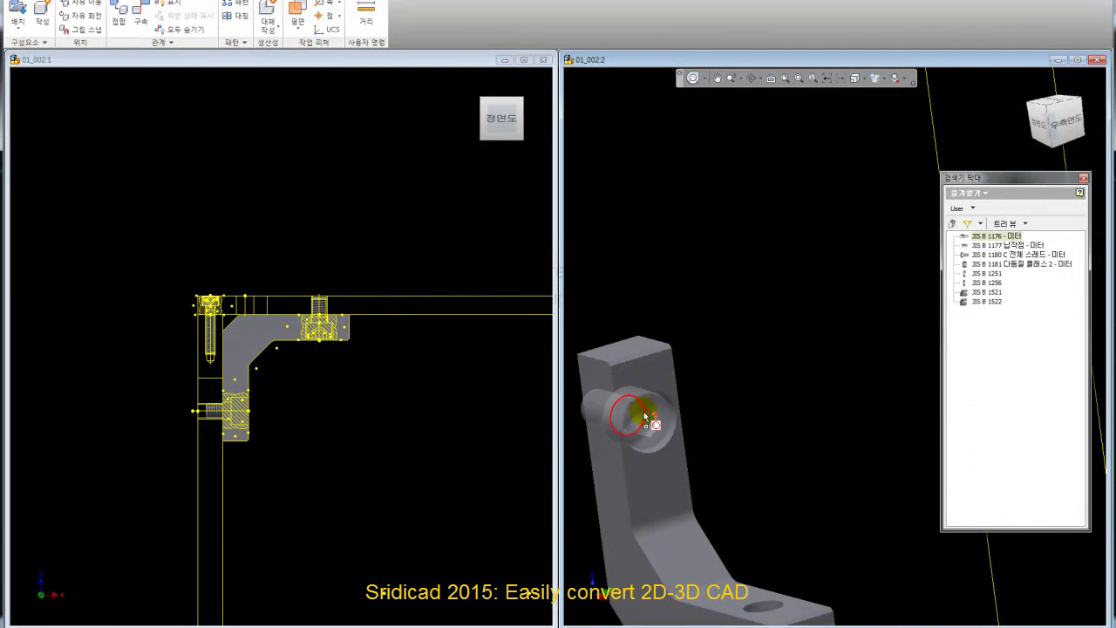
click(646, 419)
click(752, 405)
scroll(749, 252, down, 3)
scroll(768, 288, down, 2)
Orbit and zoom around the frame to inspect the brackets from several angles.
click(690, 79)
click(705, 347)
drag(764, 358, 865, 328)
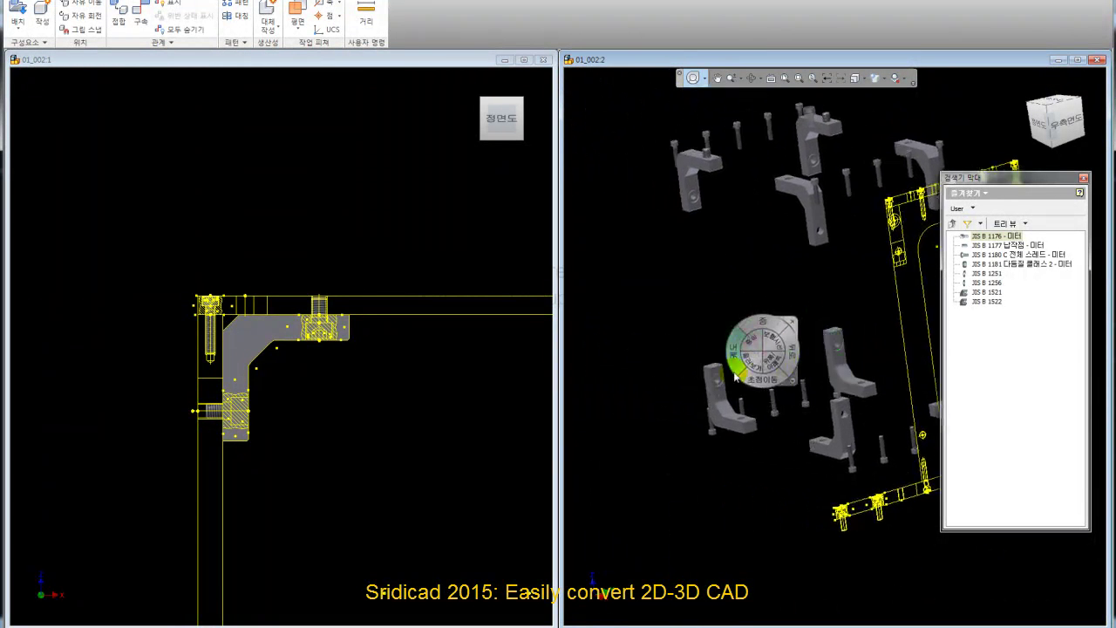
mouse_move(747, 248)
mouse_down()
mouse_move(562, 253)
mouse_move(428, 281)
mouse_up()
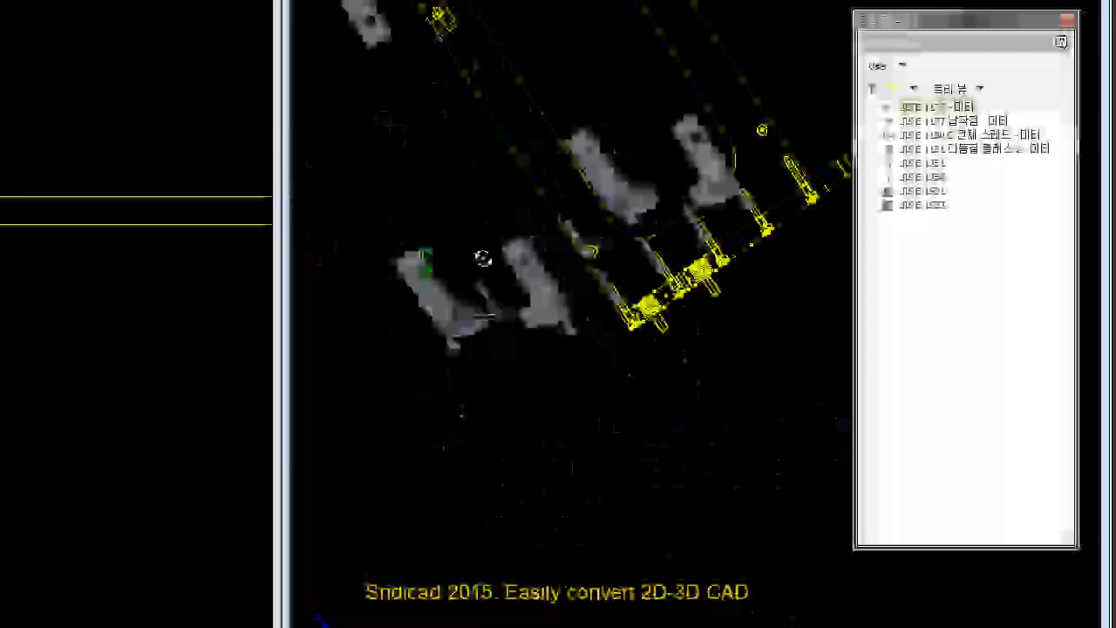
drag(427, 281, 465, 277)
click(465, 277)
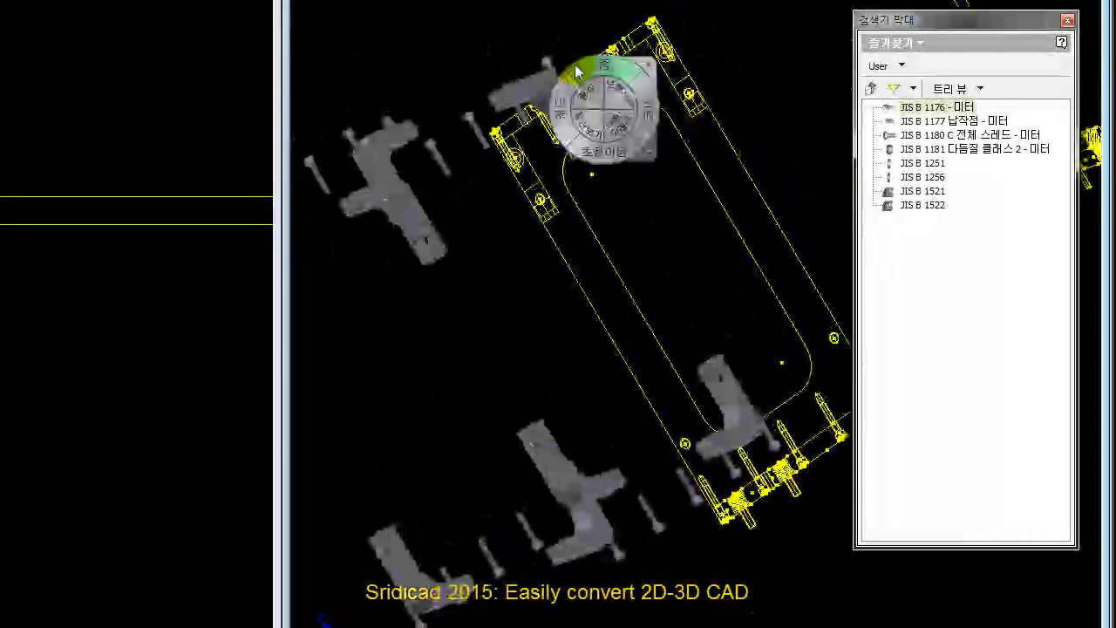
drag(587, 85, 540, 317)
mouse_move(460, 441)
mouse_down()
mouse_move(524, 281)
mouse_move(602, 356)
mouse_up()
click(602, 356)
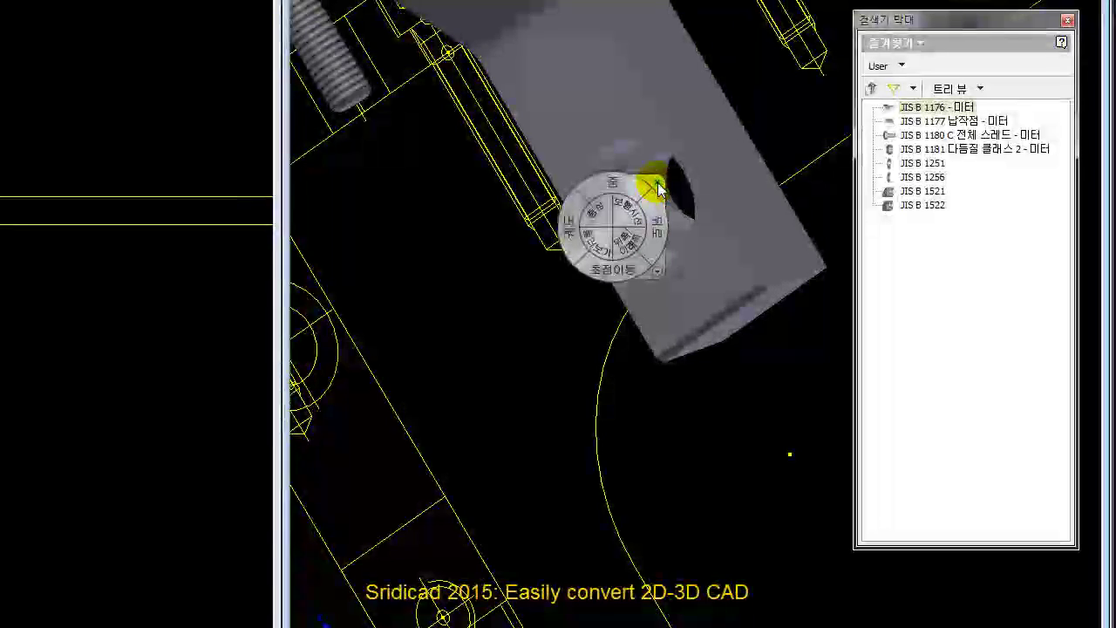
drag(666, 222, 656, 209)
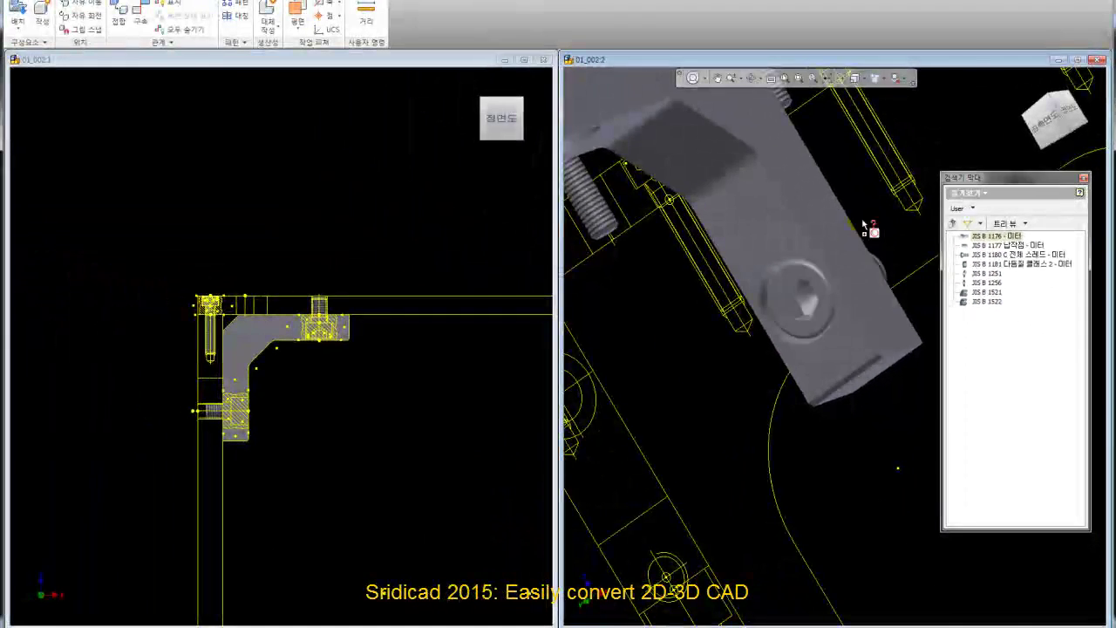
Place JIS B 1176 cap screws into the next two bracket holes.
scroll(668, 392, down, 3)
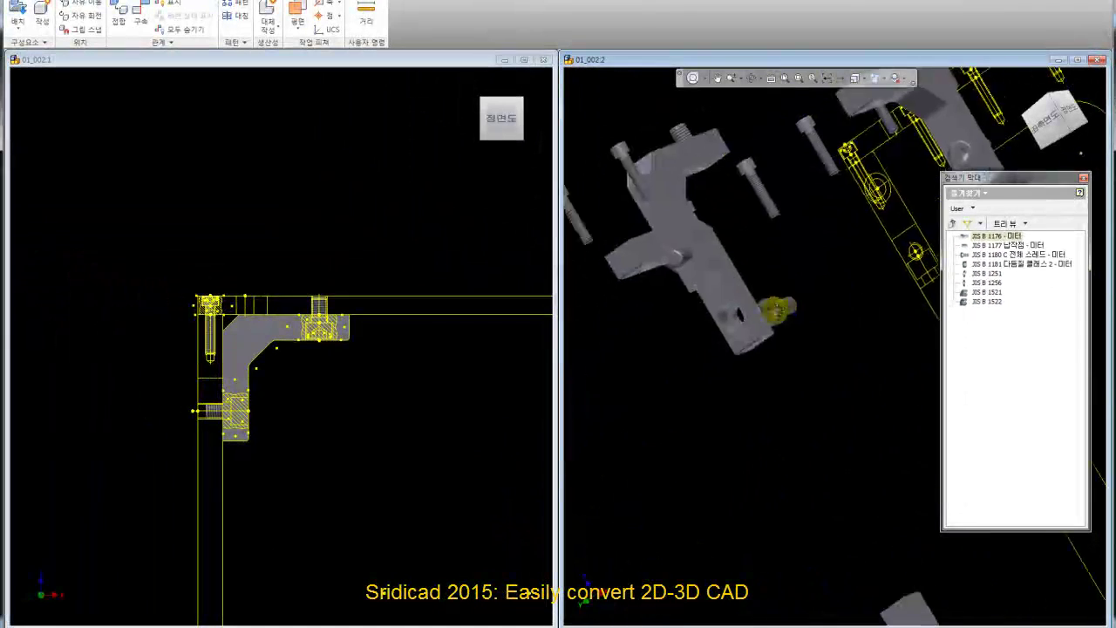
scroll(731, 301, up, 5)
click(732, 299)
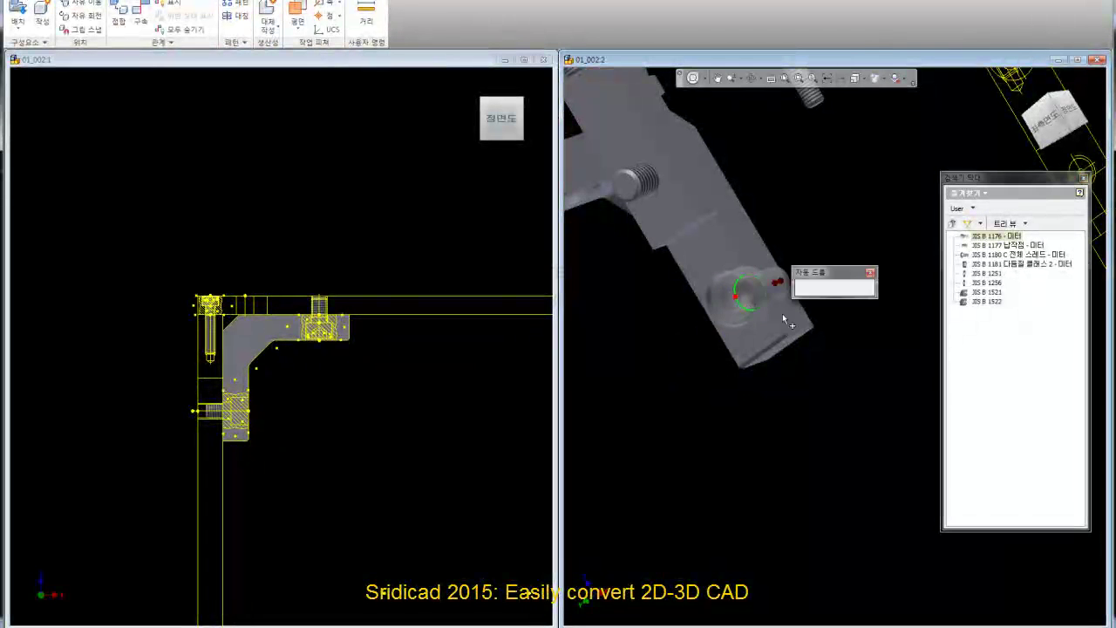
click(845, 289)
scroll(708, 205, down, 5)
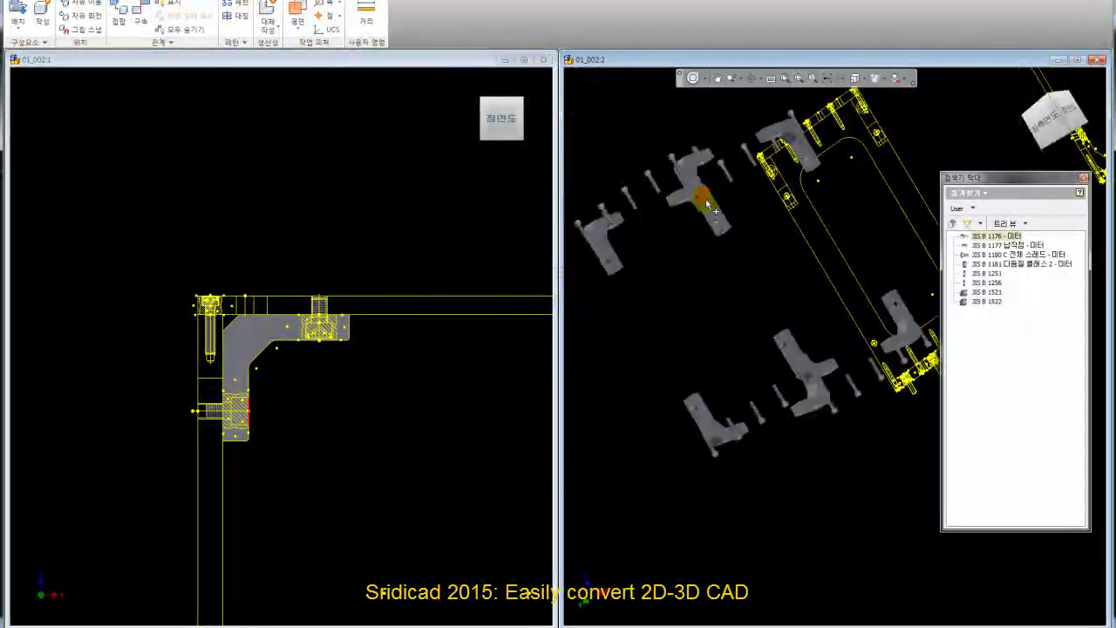
scroll(847, 384, up, 3)
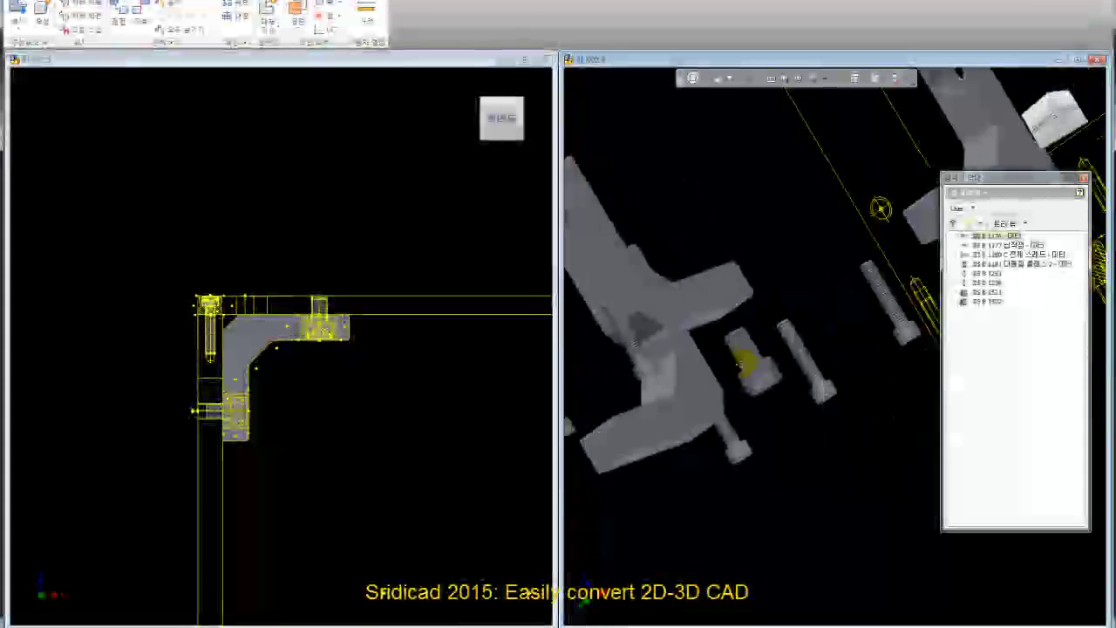
scroll(780, 344, down, 1)
scroll(779, 345, up, 2)
scroll(773, 253, up, 3)
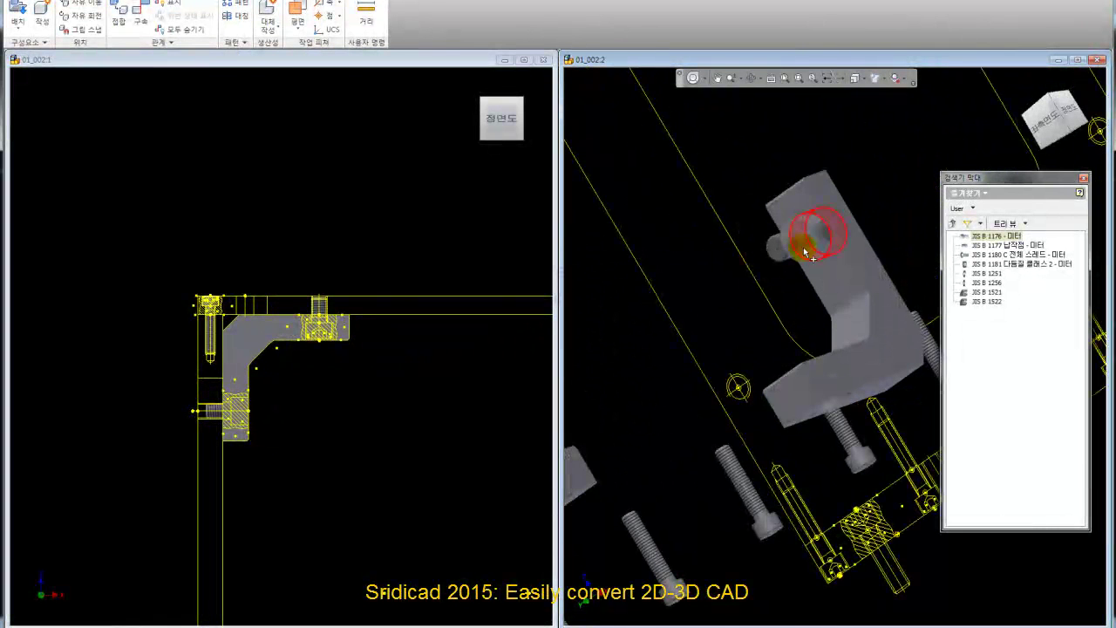
drag(818, 242, 819, 239)
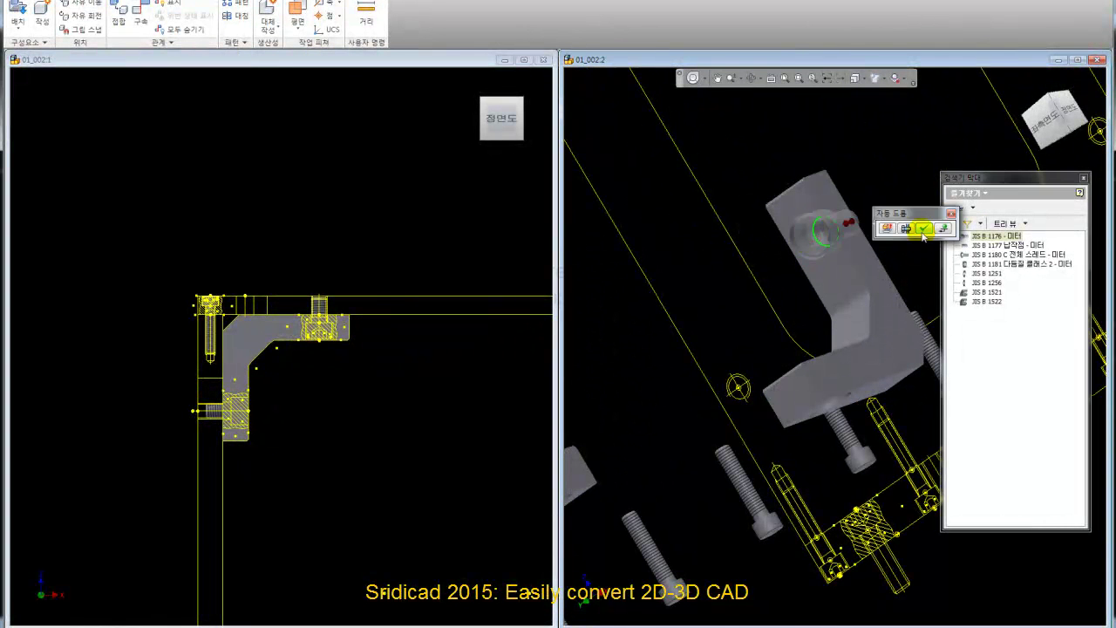
click(924, 234)
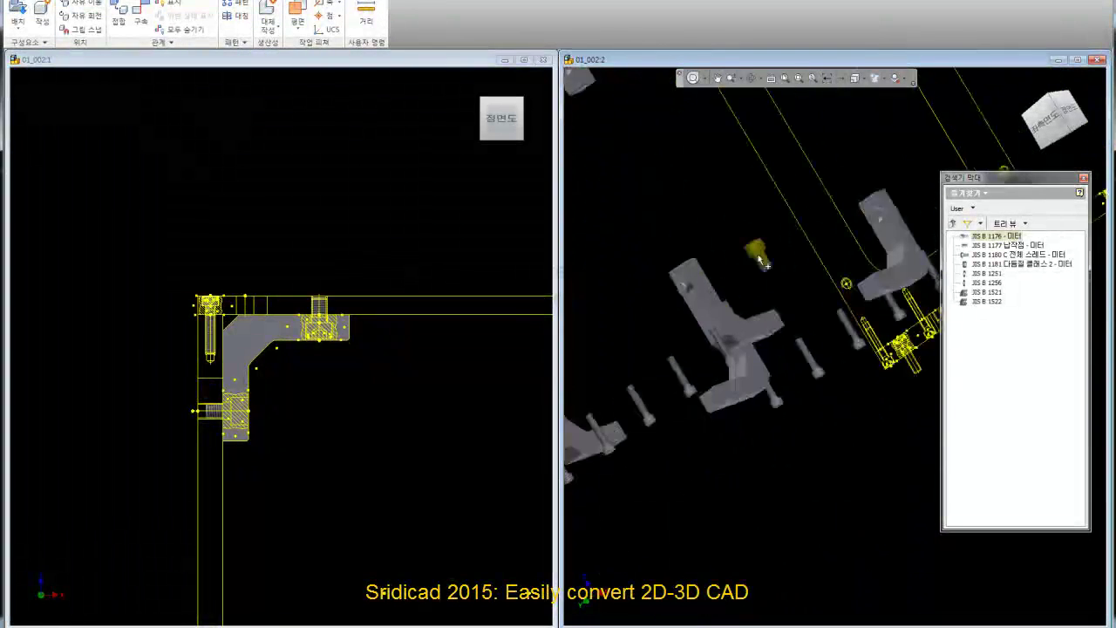
Orbit to the bracket upright and seat a cap screw in its hole.
click(693, 77)
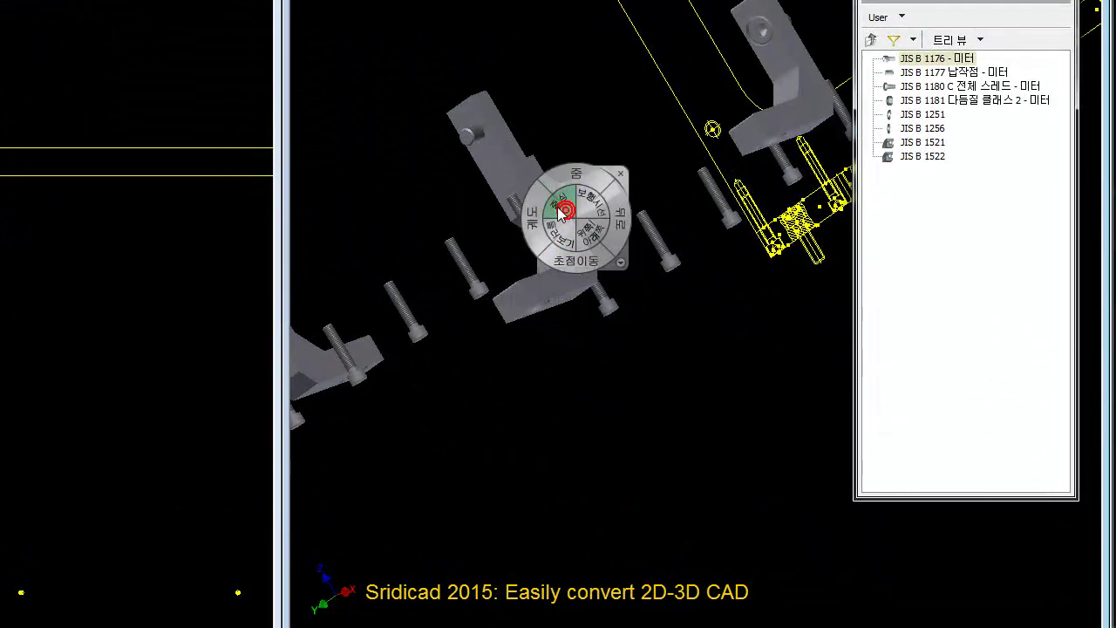
click(559, 213)
mouse_move(681, 253)
mouse_down()
mouse_move(604, 242)
mouse_move(648, 321)
mouse_up()
click(684, 130)
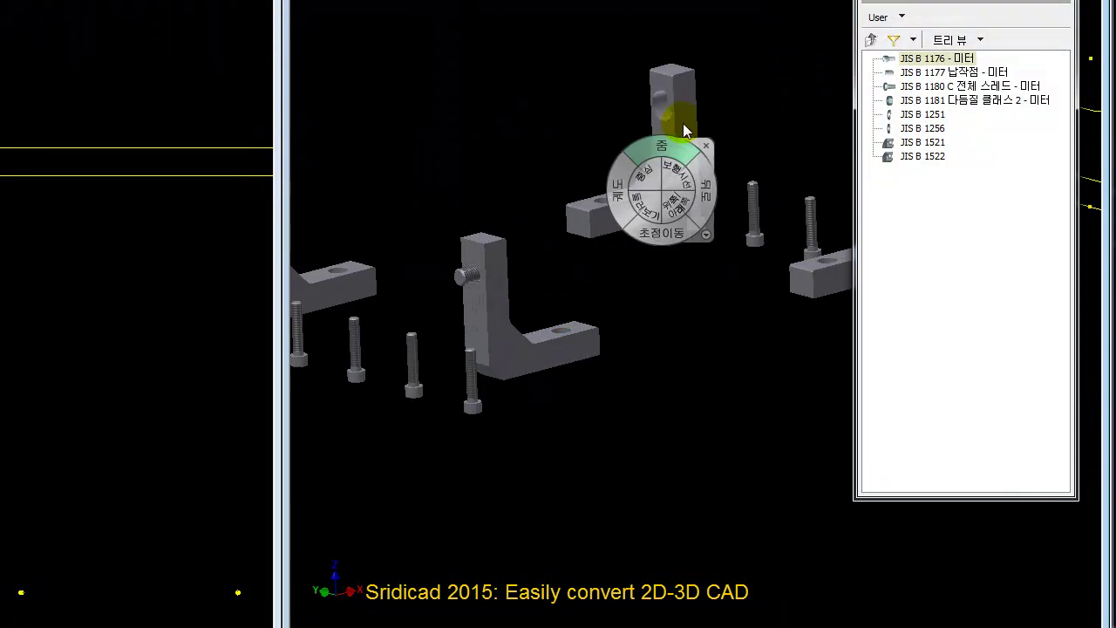
mouse_move(635, 175)
mouse_down()
mouse_move(600, 131)
mouse_move(601, 187)
mouse_up()
drag(640, 39, 558, 521)
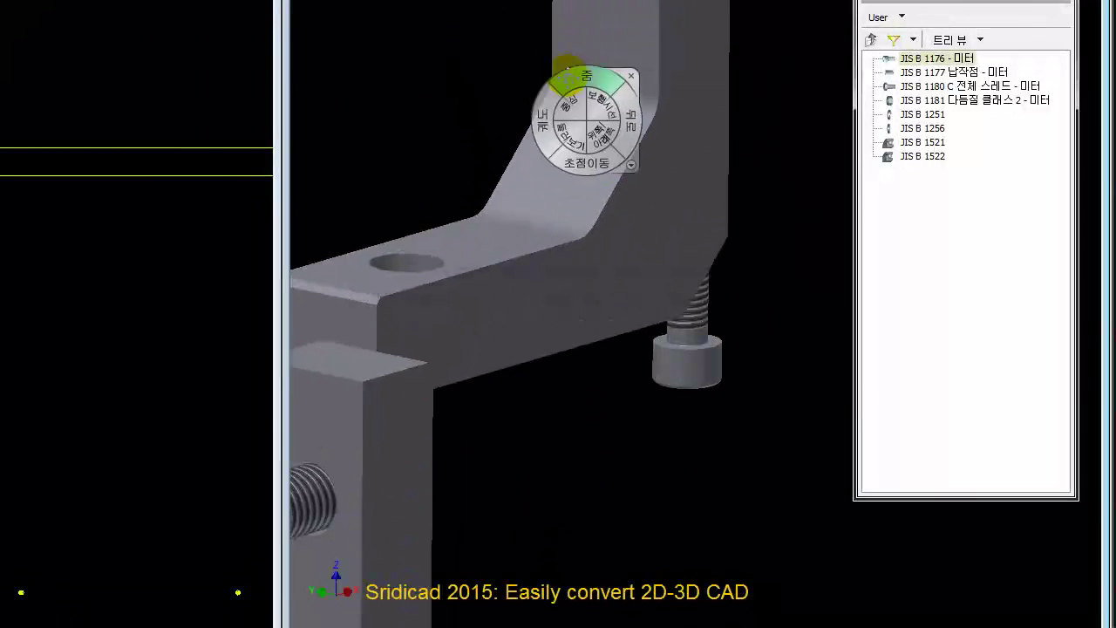
drag(567, 70, 643, 142)
key(Escape)
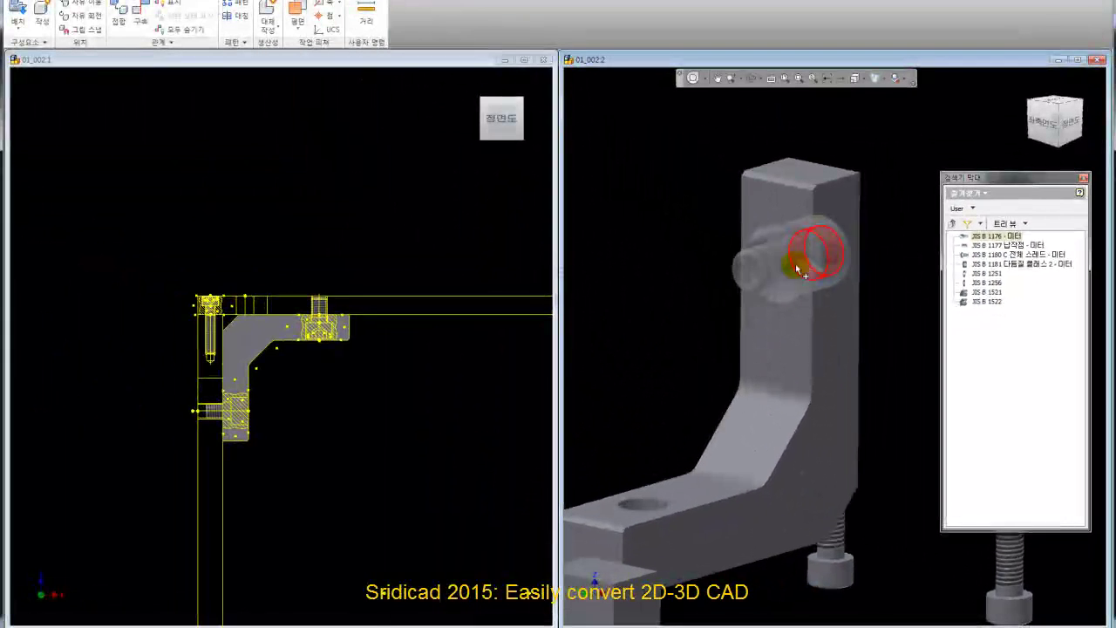
click(800, 270)
click(881, 249)
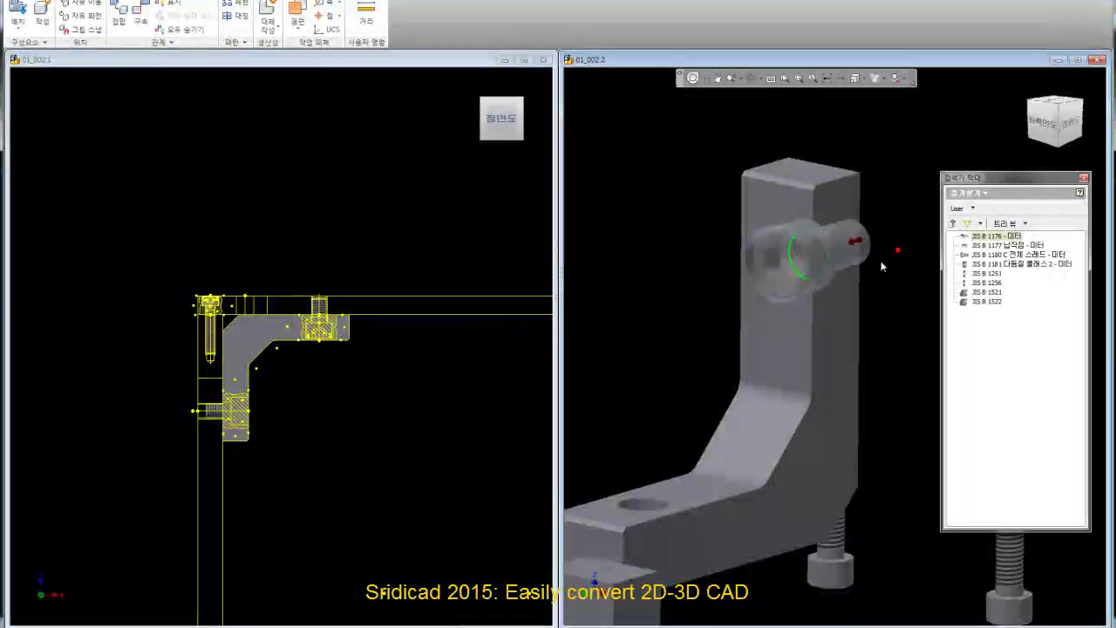
Orbit and shift the view onto the top bracket and its screws.
scroll(811, 257, down, 3)
scroll(818, 250, down, 2)
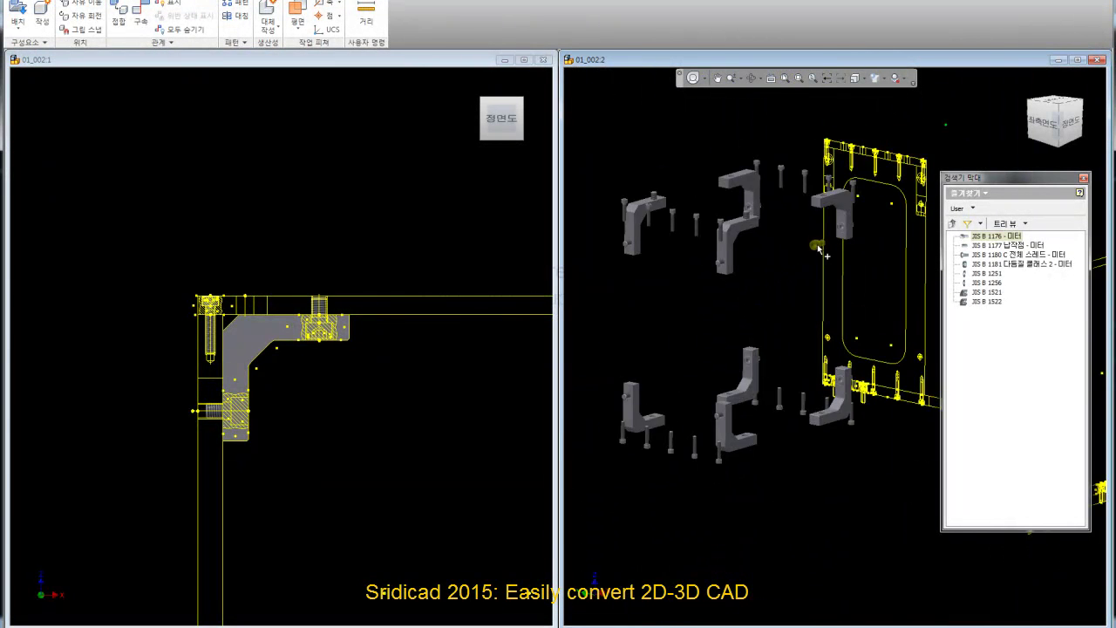
scroll(818, 250, up, 3)
scroll(772, 262, up, 2)
scroll(763, 292, down, 4)
scroll(780, 308, up, 1)
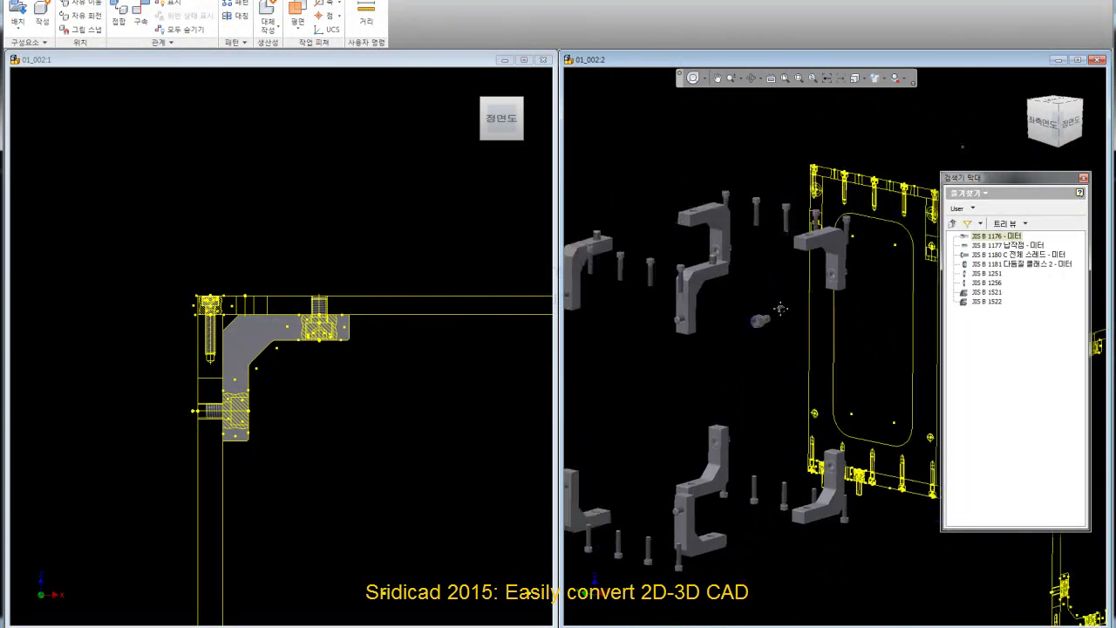
scroll(781, 308, down, 3)
click(693, 78)
mouse_move(804, 301)
mouse_down()
mouse_move(807, 355)
mouse_move(797, 349)
mouse_up()
scroll(803, 366, up, 4)
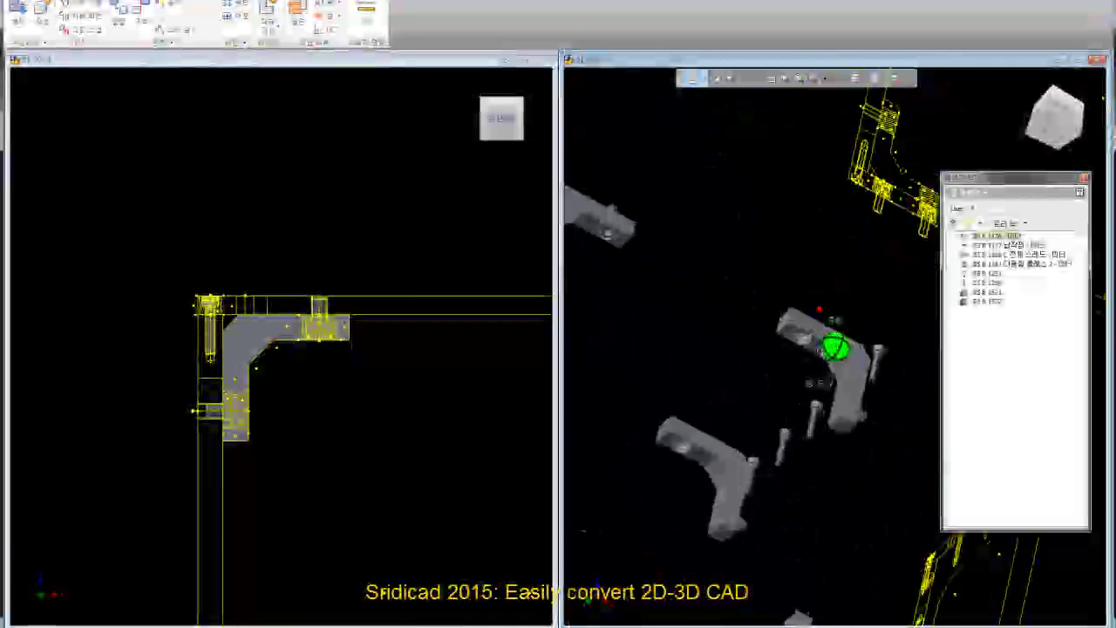
mouse_move(823, 394)
mouse_down()
mouse_move(797, 299)
mouse_move(865, 220)
mouse_up()
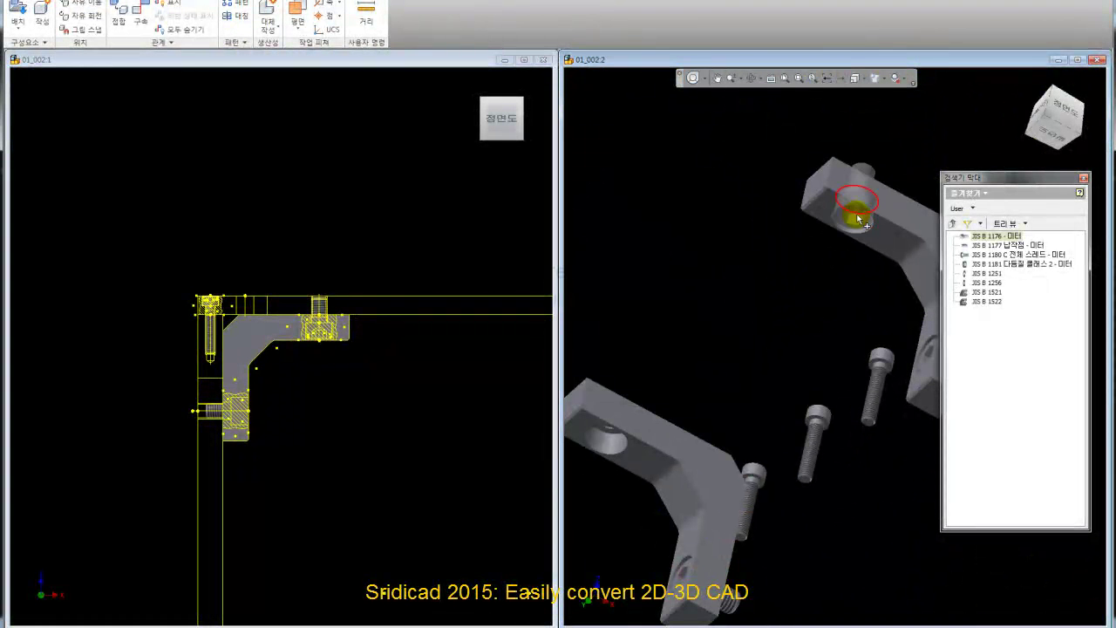
scroll(863, 218, up, 2)
scroll(859, 211, up, 2)
scroll(862, 206, up, 2)
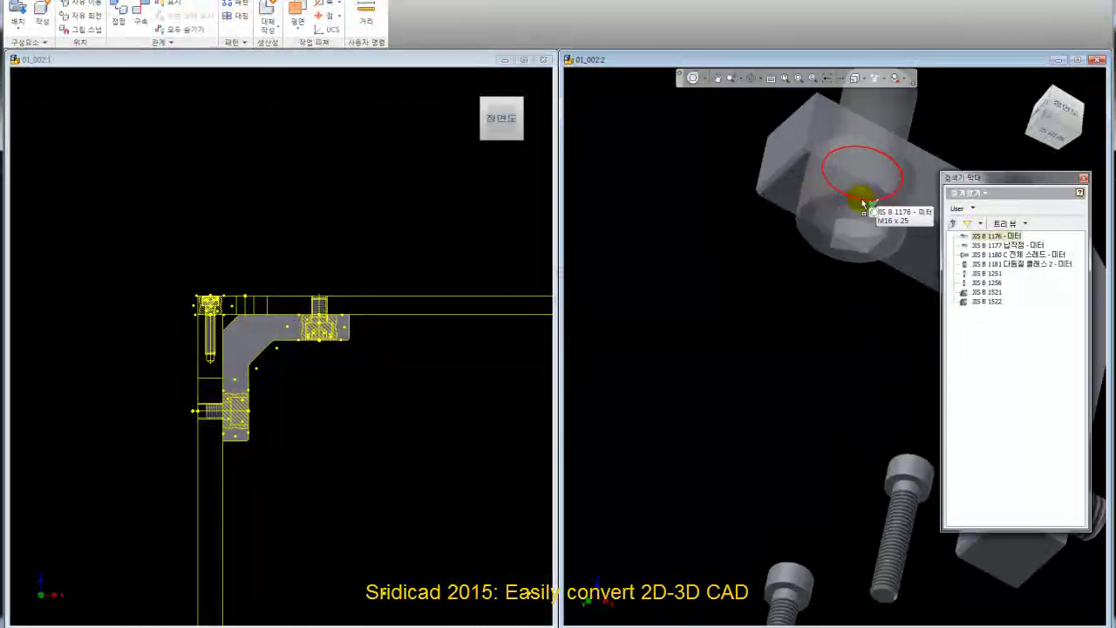
Place an M16 x 25 cap screw in the top bracket hole.
click(862, 202)
scroll(831, 284, down, 2)
scroll(833, 285, down, 2)
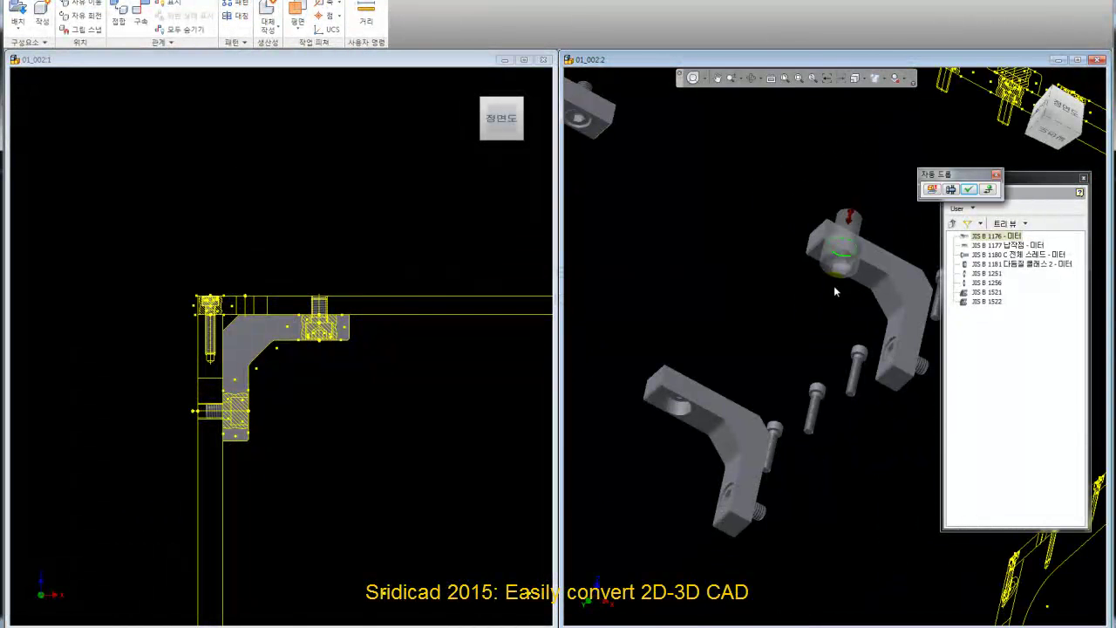
scroll(836, 284, up, 3)
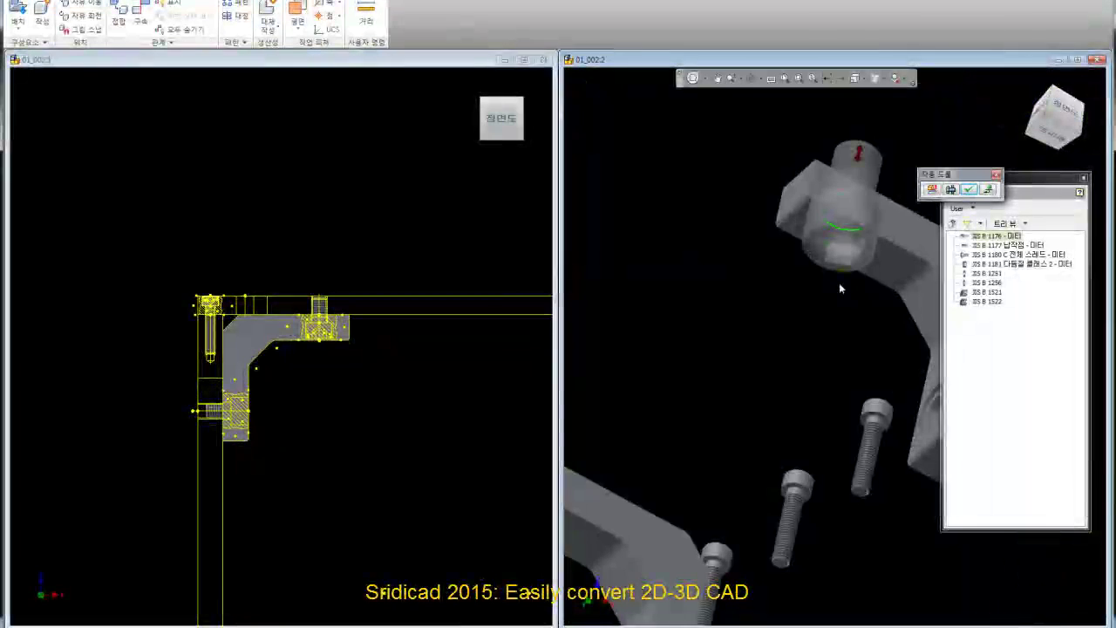
scroll(840, 288, down, 2)
scroll(839, 264, up, 2)
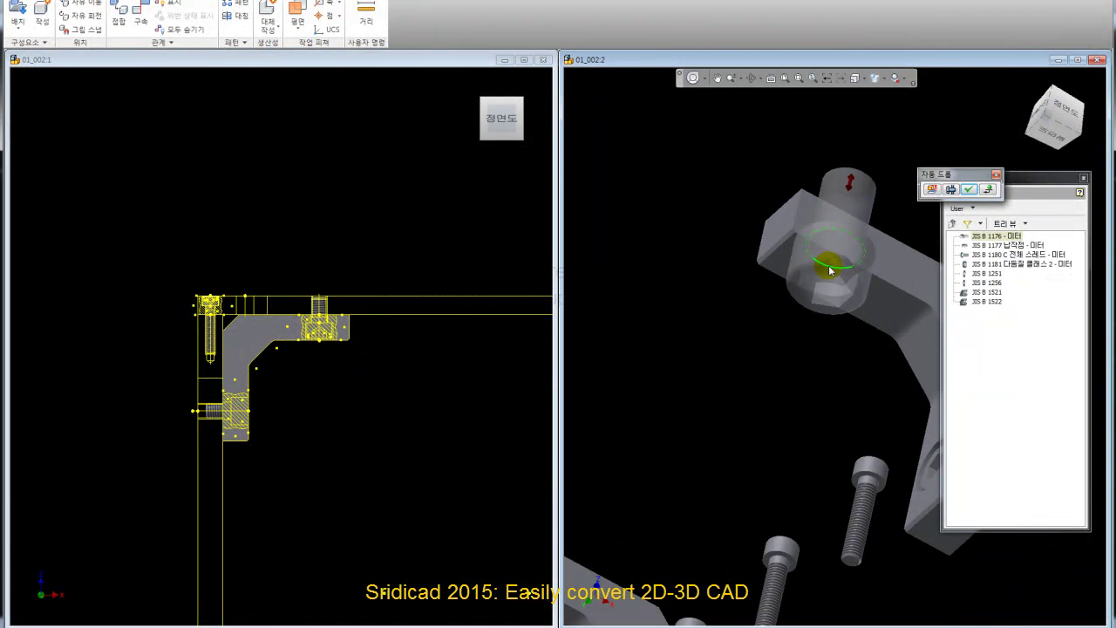
scroll(847, 256, down, 3)
scroll(708, 382, up, 2)
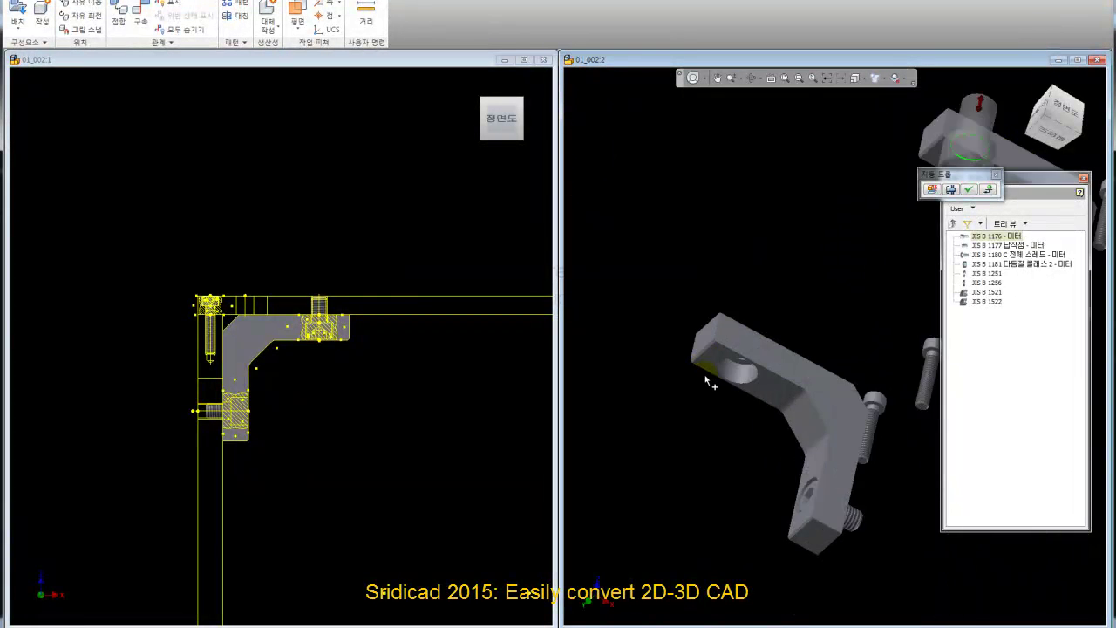
scroll(708, 382, up, 2)
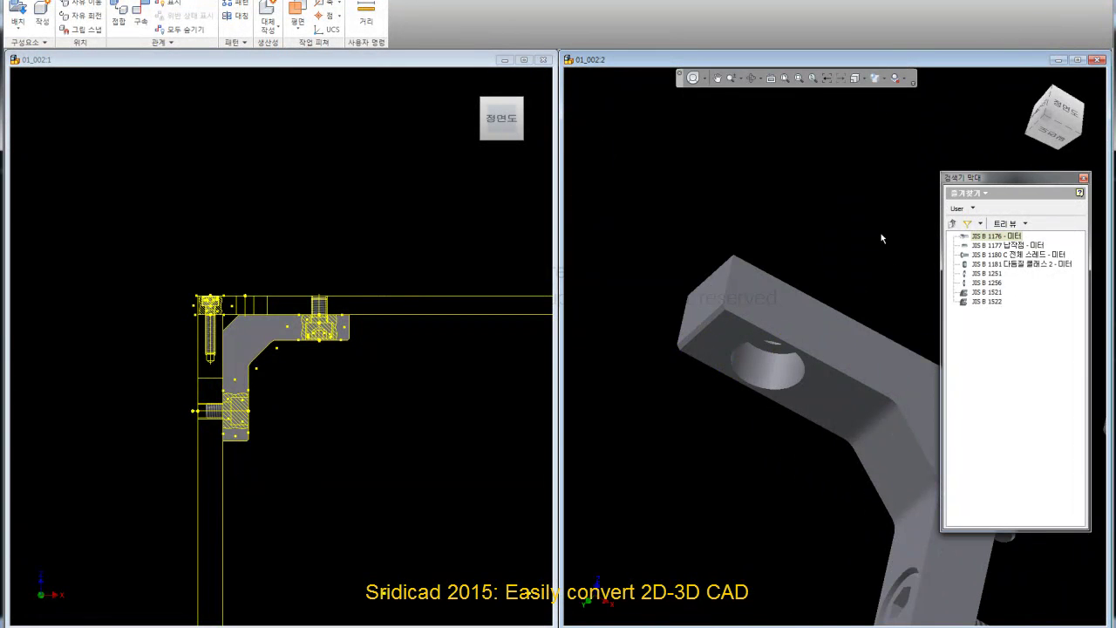
scroll(697, 291, down, 3)
scroll(881, 149, up, 1)
scroll(881, 148, up, 1)
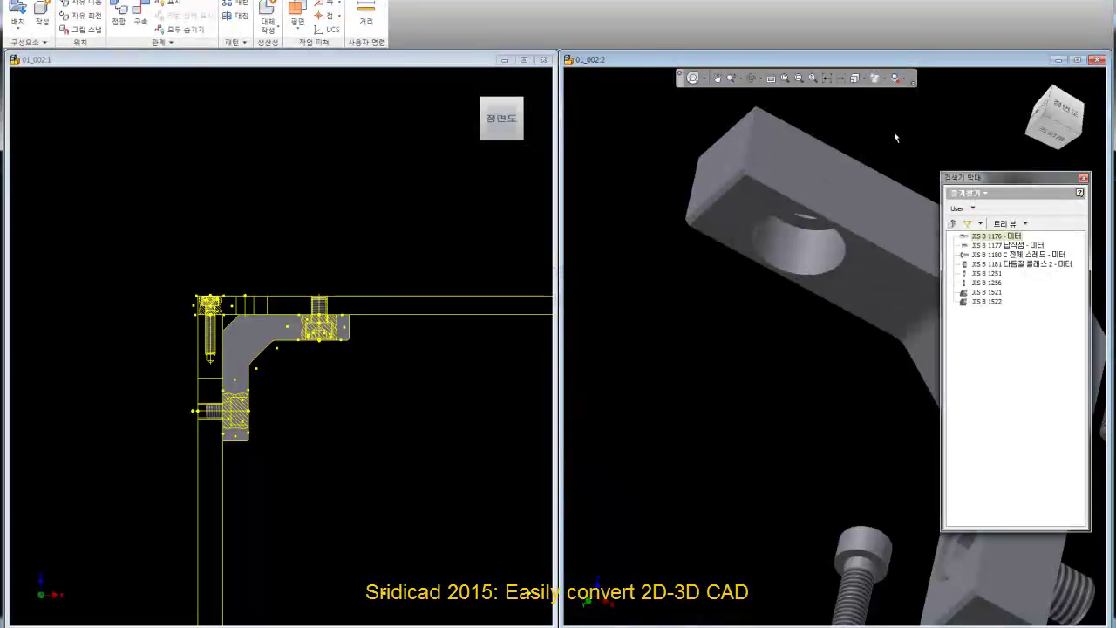
scroll(881, 148, up, 1)
scroll(881, 148, up, 1)
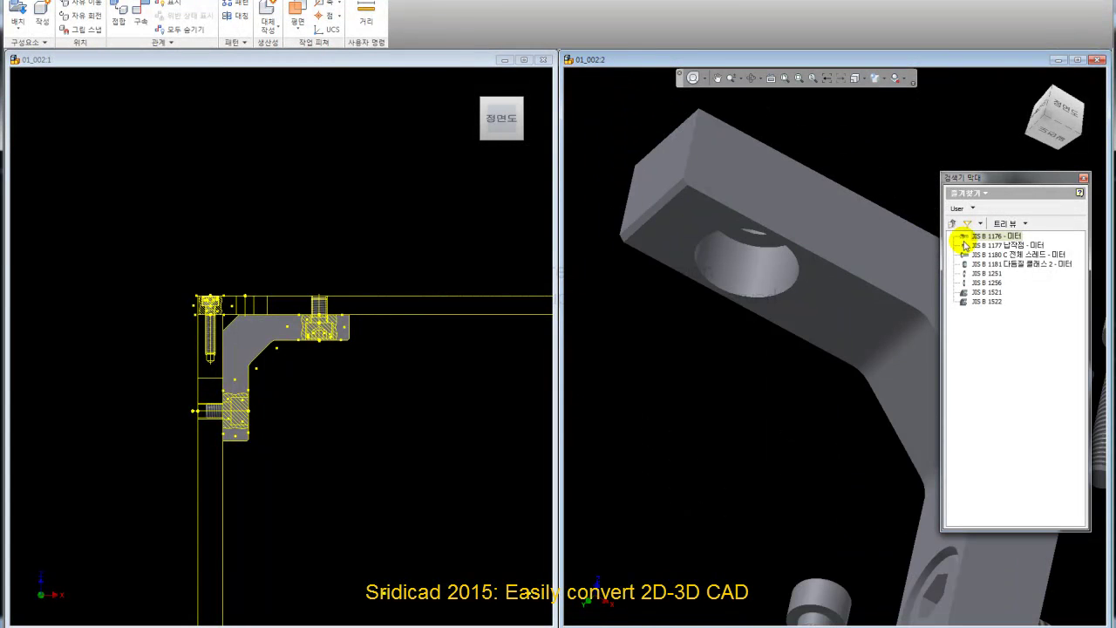
drag(764, 247, 758, 240)
click(756, 234)
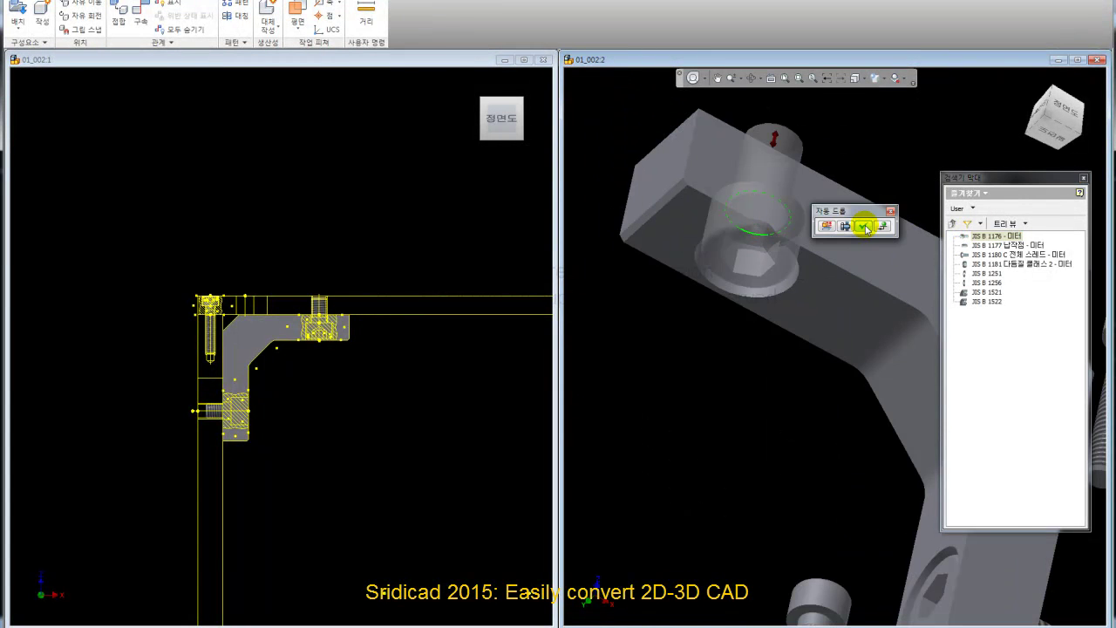
click(863, 226)
Place one more cap screw in the next bracket hole.
scroll(902, 191, down, 5)
scroll(732, 291, up, 5)
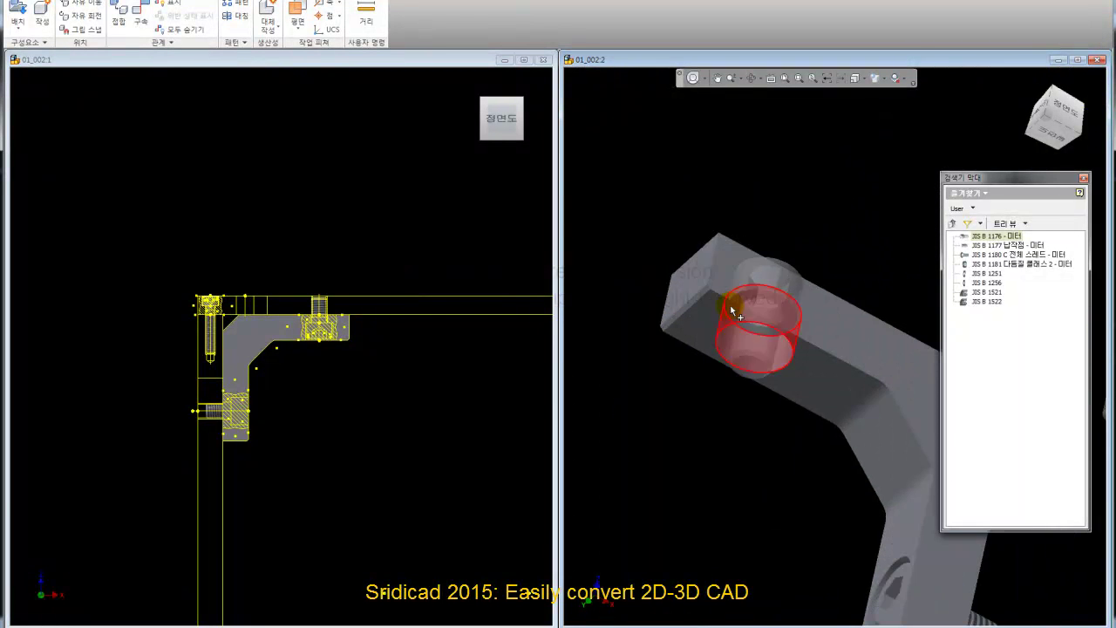
scroll(724, 299, up, 3)
click(785, 342)
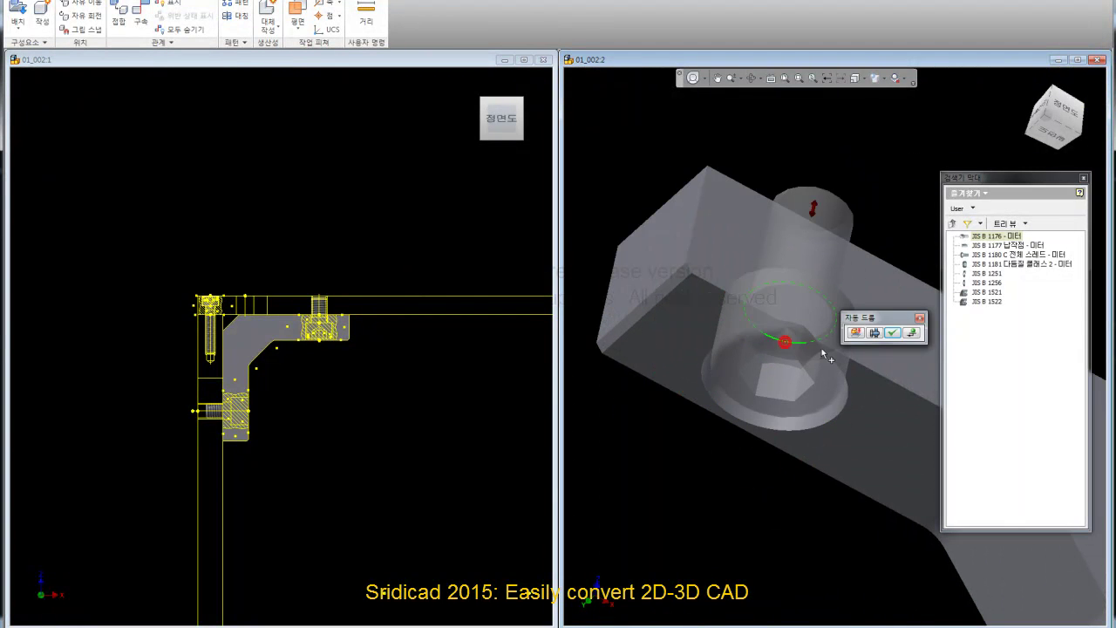
scroll(883, 307, down, 5)
click(910, 333)
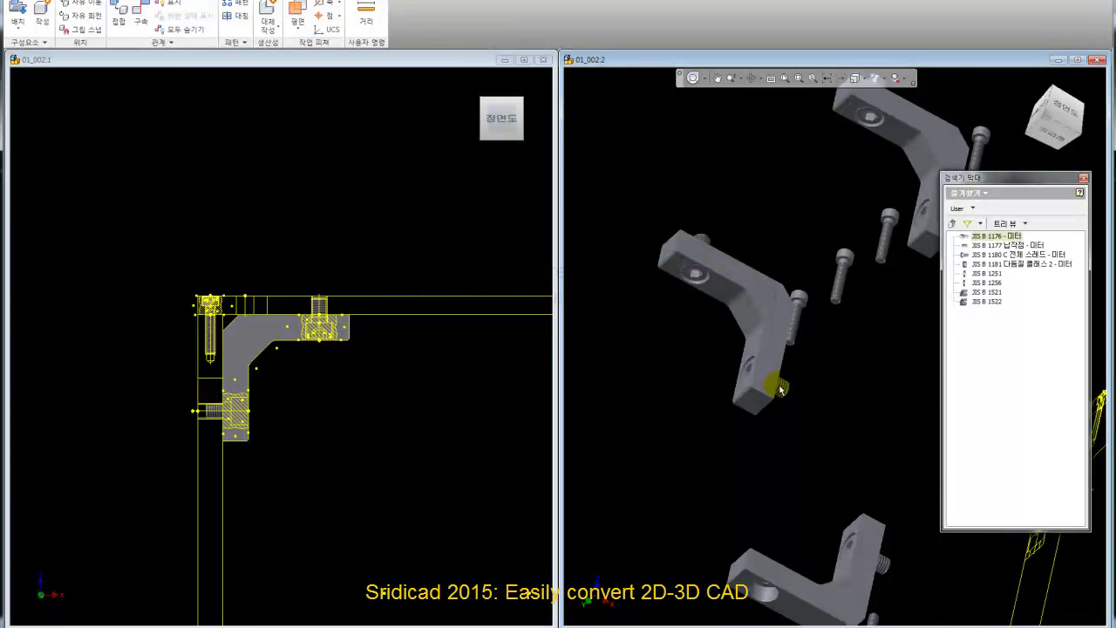
scroll(768, 406, down, 5)
scroll(785, 436, up, 3)
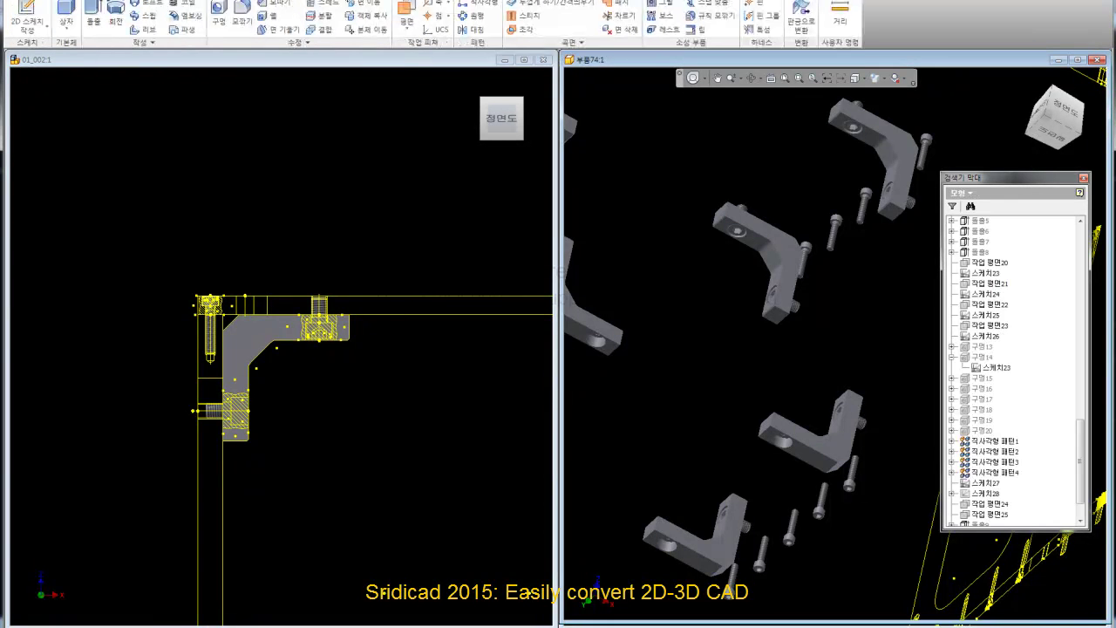
In the other window of part 부품74, make all solid bodies visible.
click(853, 249)
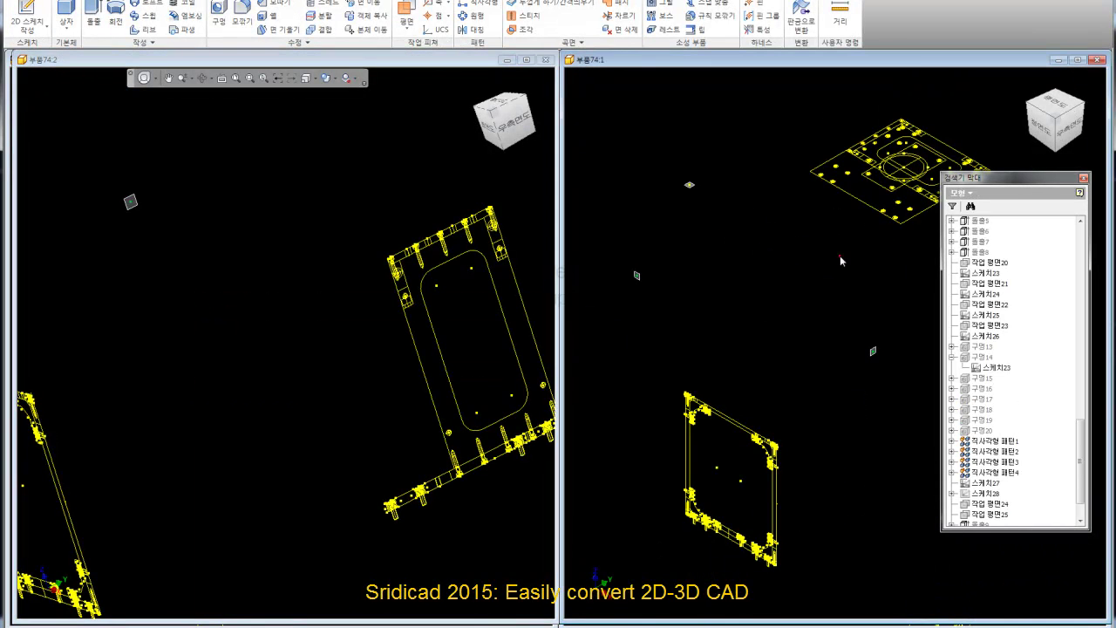
drag(1080, 439, 1104, 286)
right_click(1010, 243)
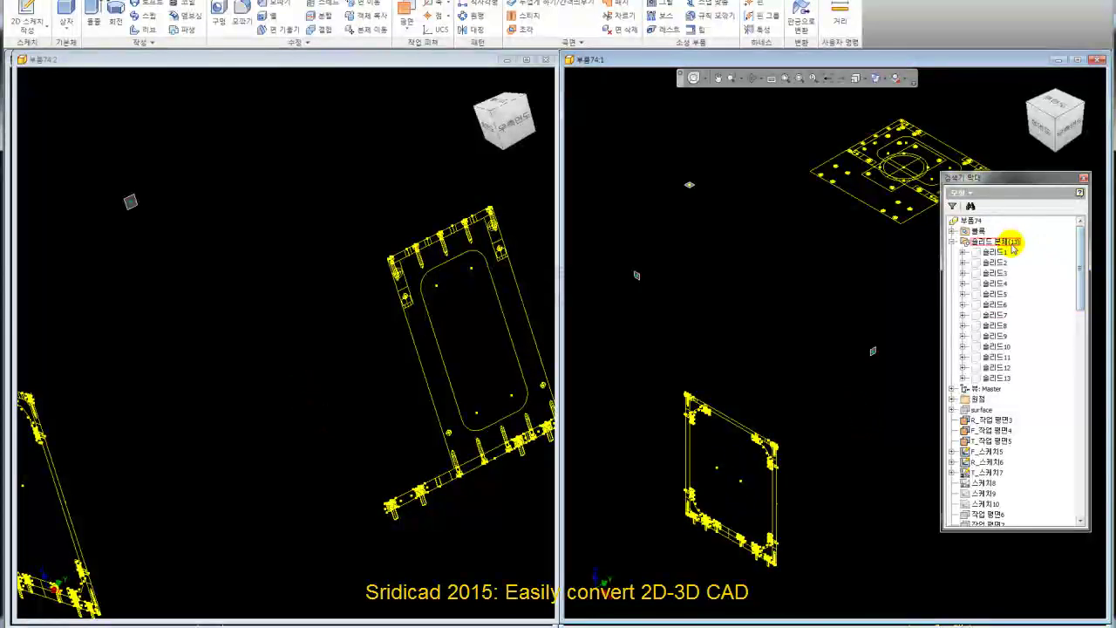
click(1038, 261)
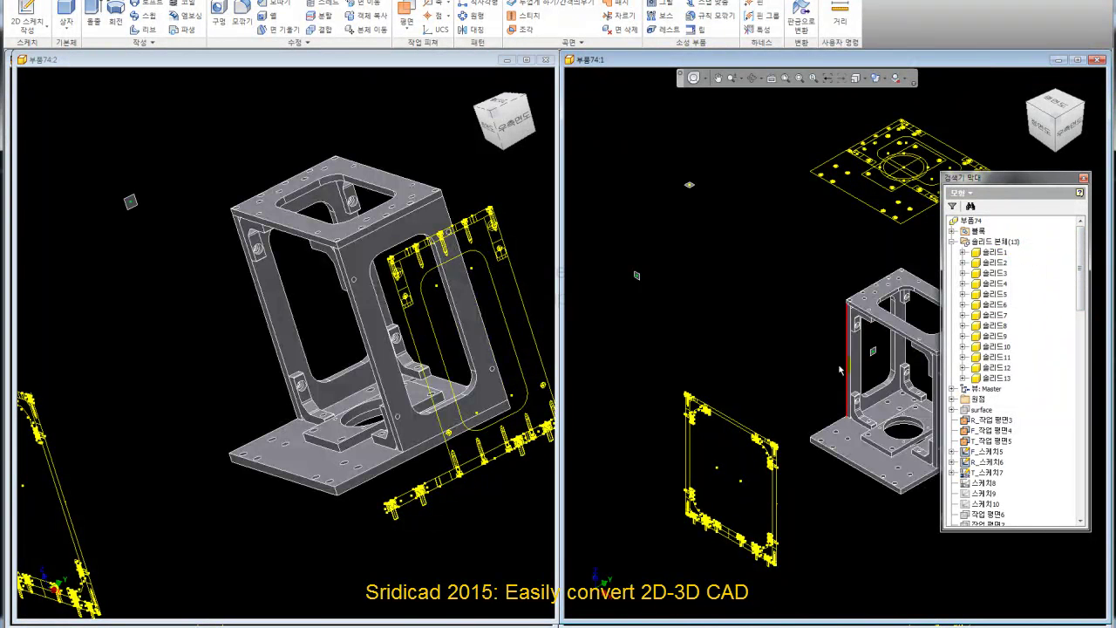
Zoom onto the box frame and add the small base-plate L-bracket to the selection.
middle_drag(837, 388, 715, 325)
scroll(715, 324, up, 3)
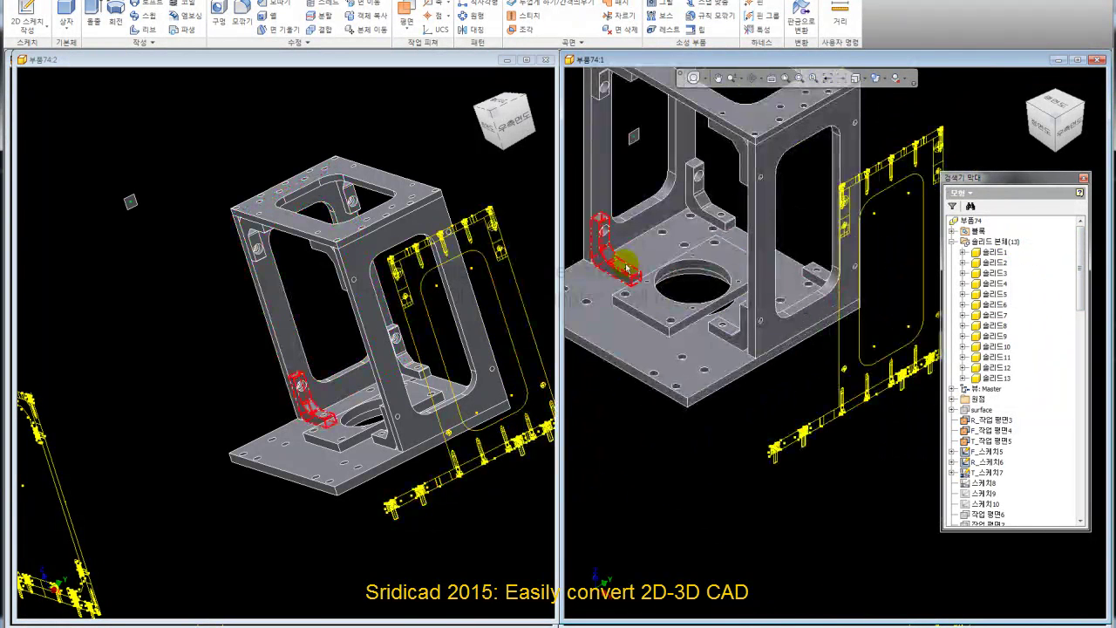
click(724, 321)
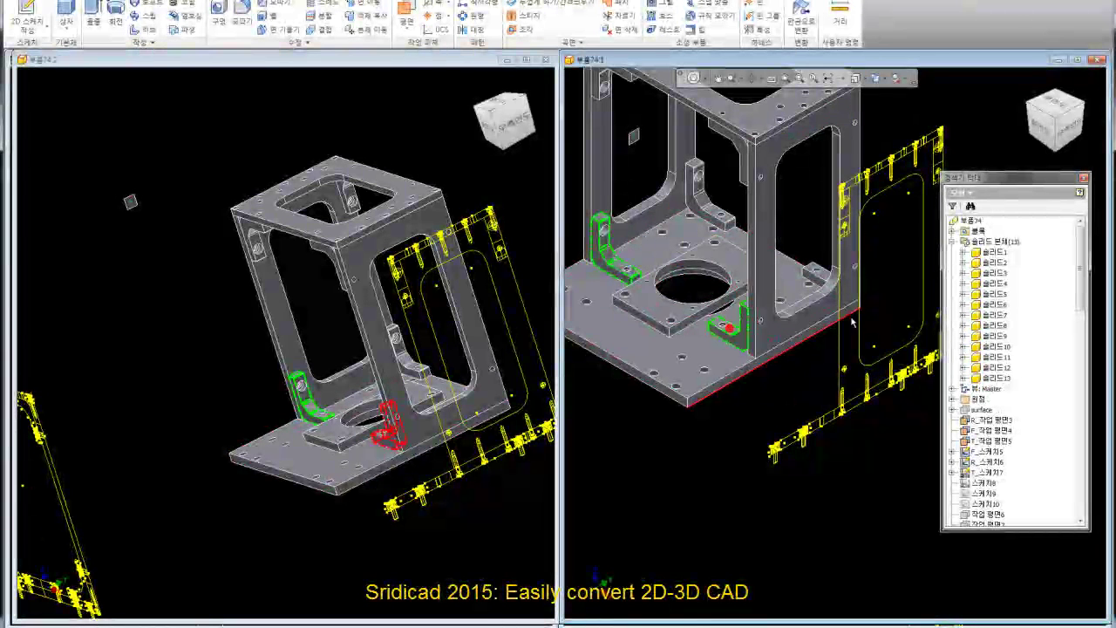
right_click(641, 162)
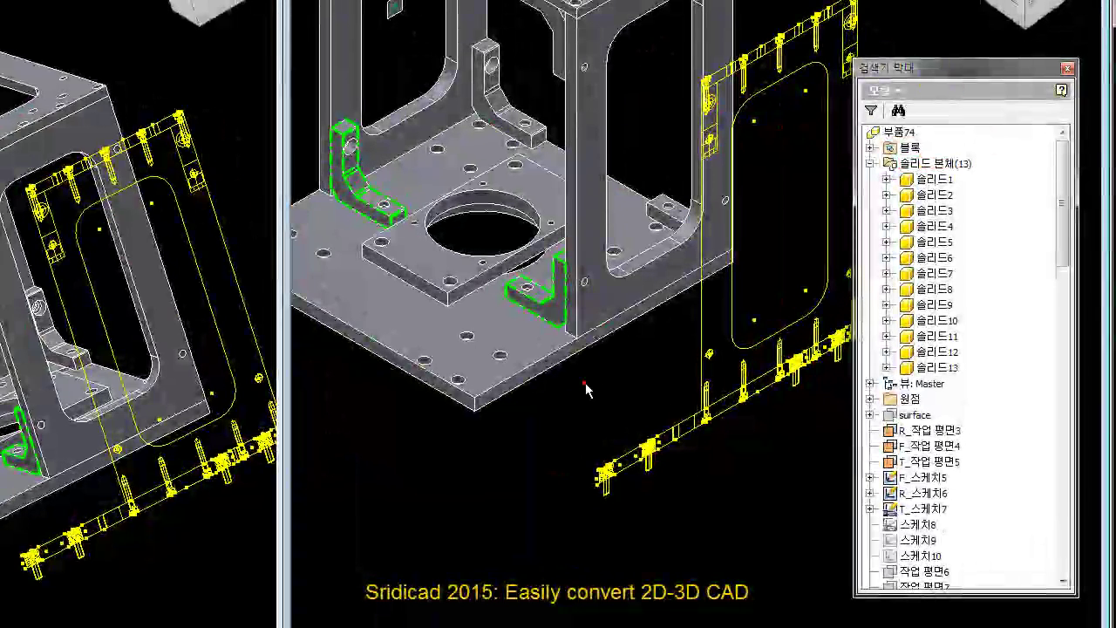
Clear the selection and set the selection priority to whole solid bodies.
click(367, 194)
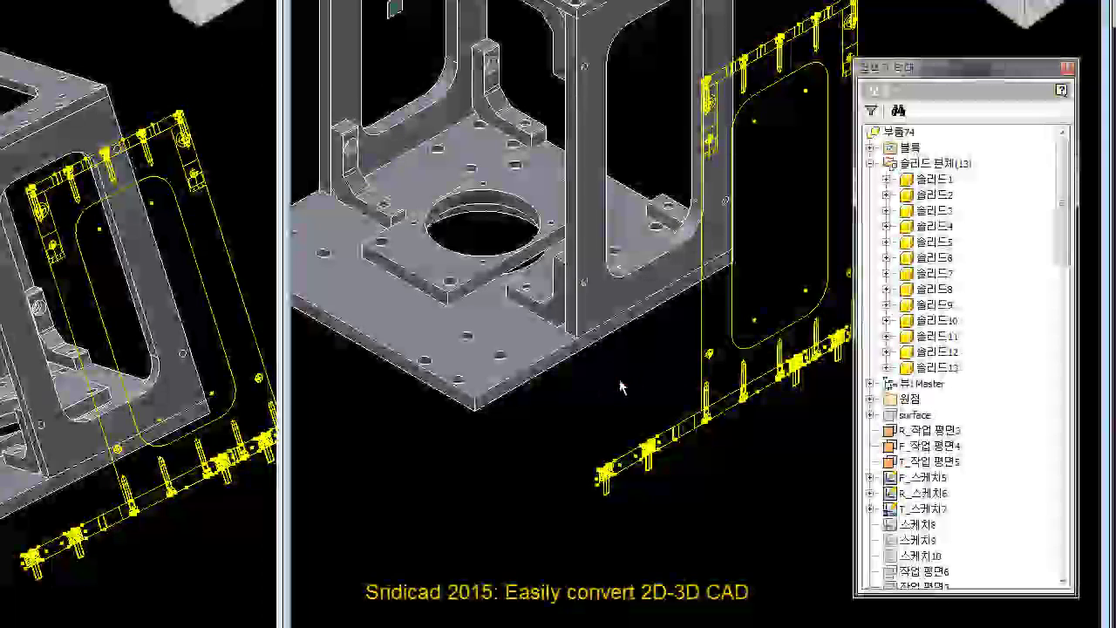
click(619, 380)
right_click(417, 54)
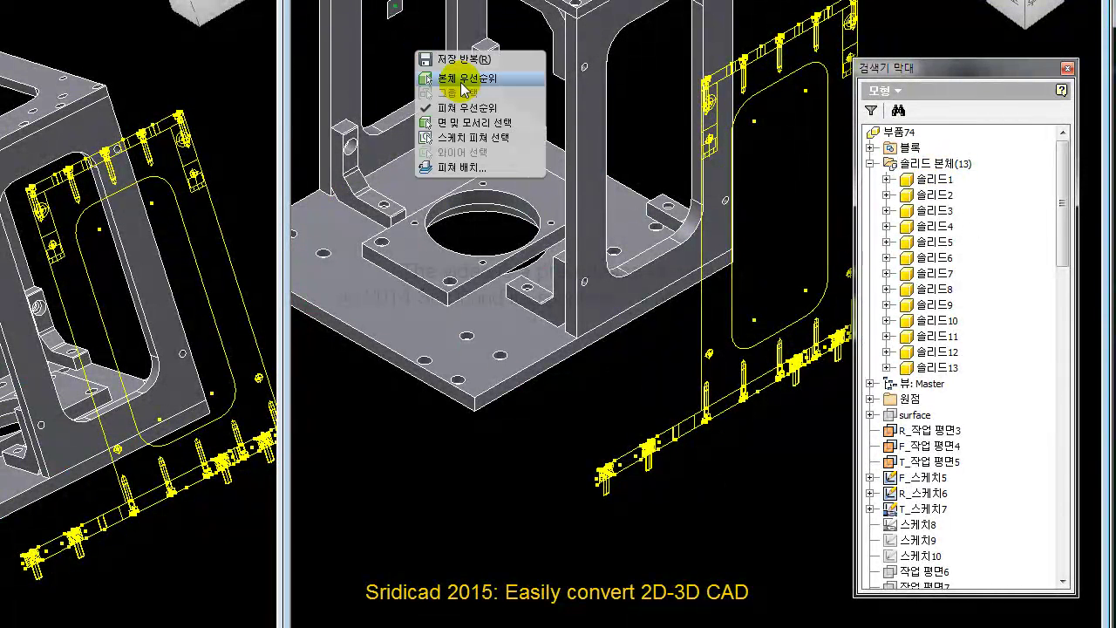
click(436, 77)
Isolate bracket bodies 솔리드7 and 솔리드8, hiding all other solids.
click(375, 192)
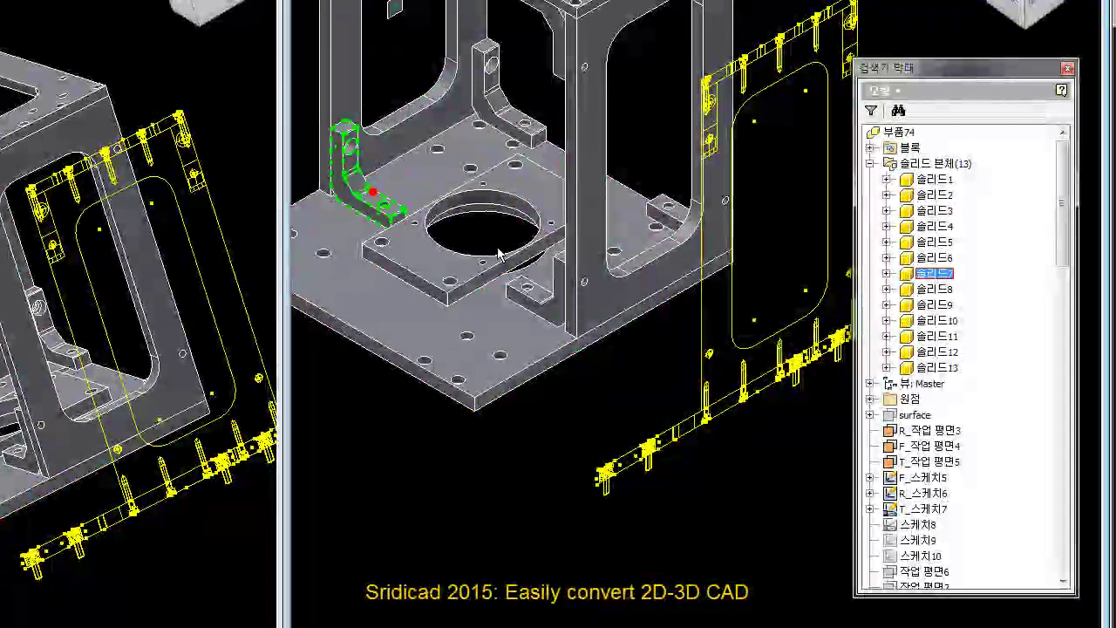
ctrl+click(519, 292)
right_click(394, 71)
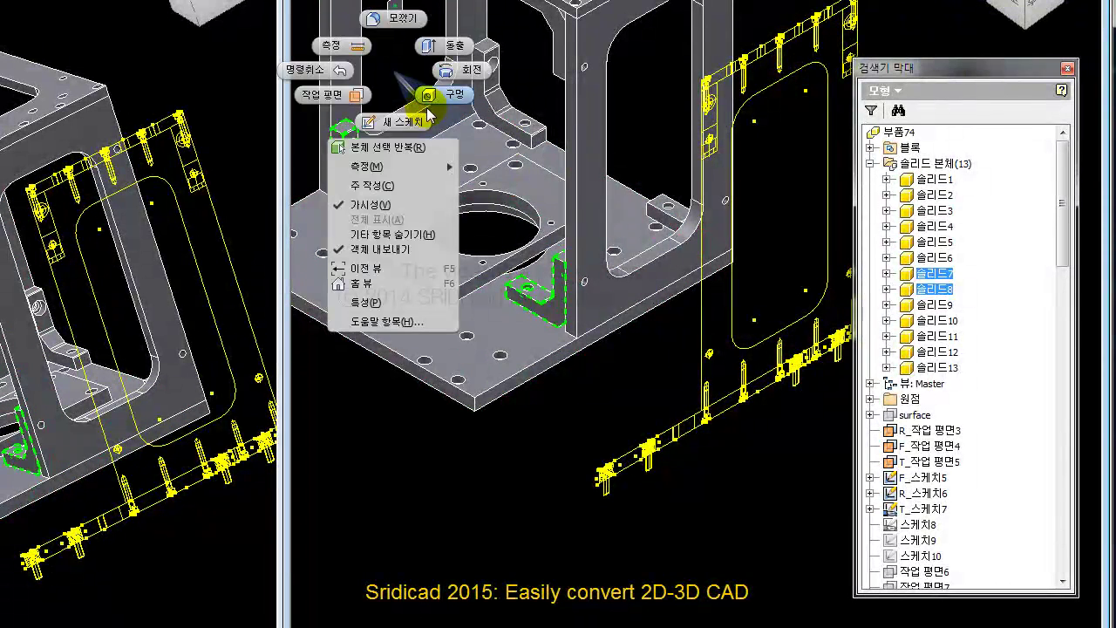
click(392, 234)
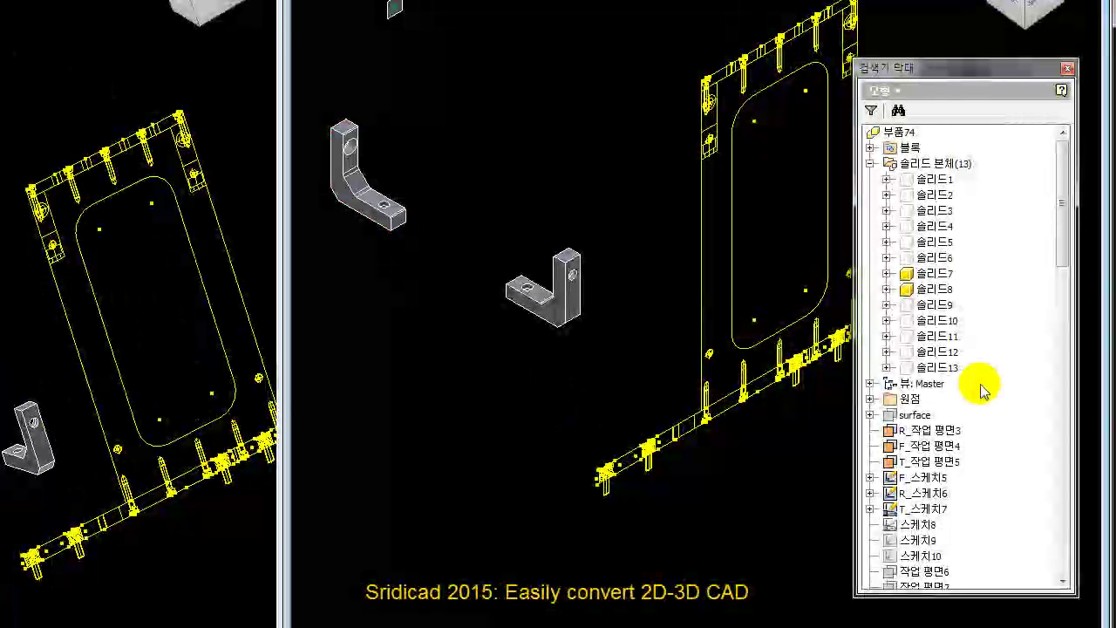
Toggle visibility of the bracket work planes 작업 평면20 to 작업 평면23.
drag(1058, 242, 1094, 541)
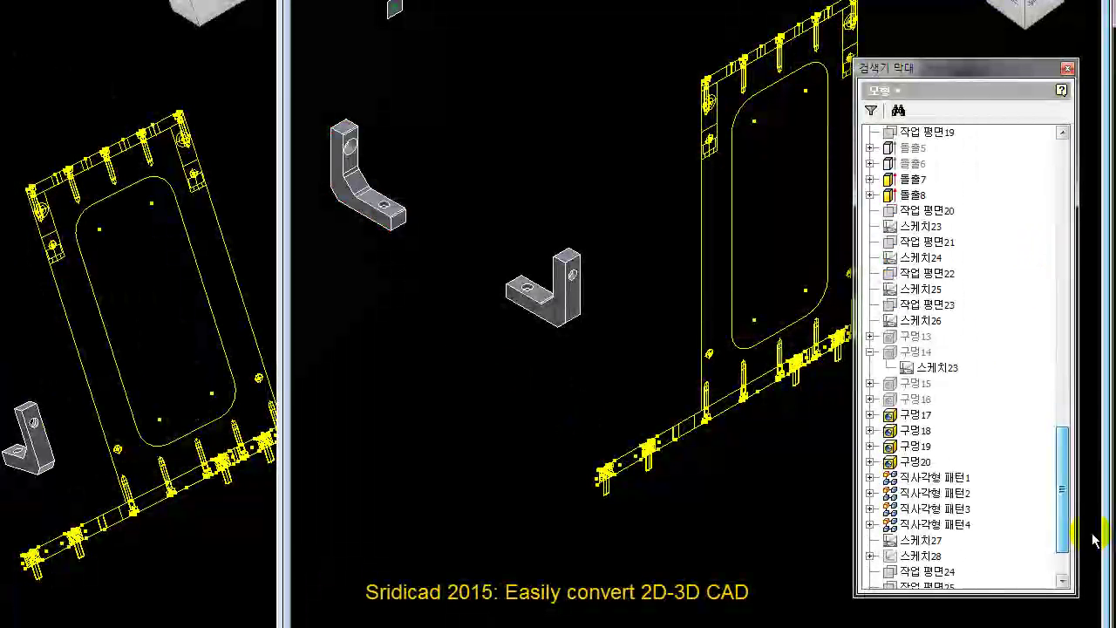
click(926, 210)
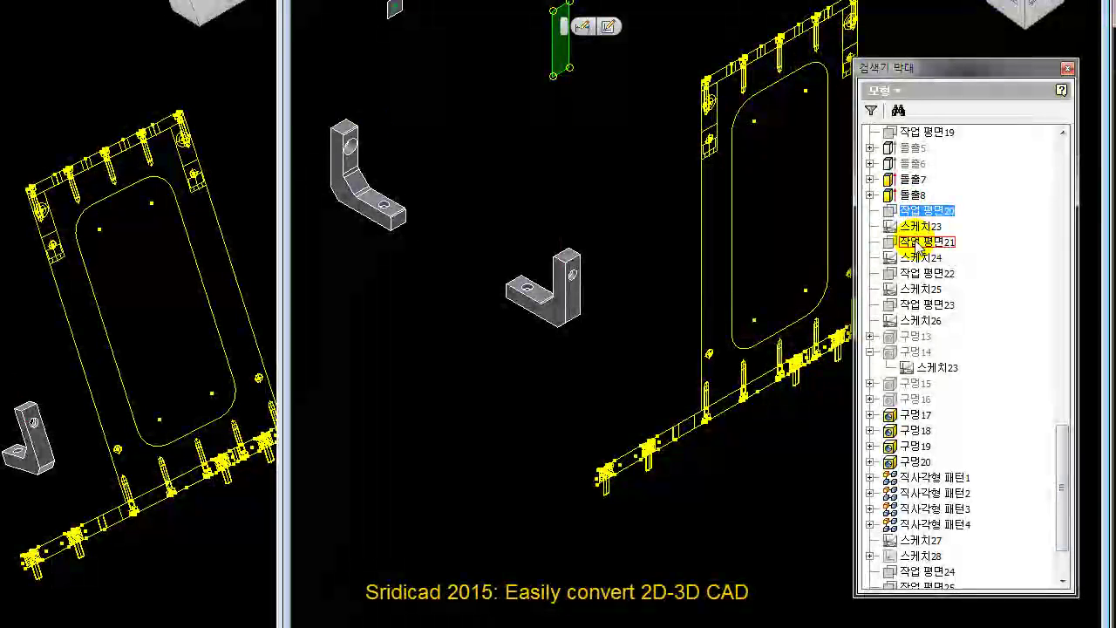
ctrl+click(916, 242)
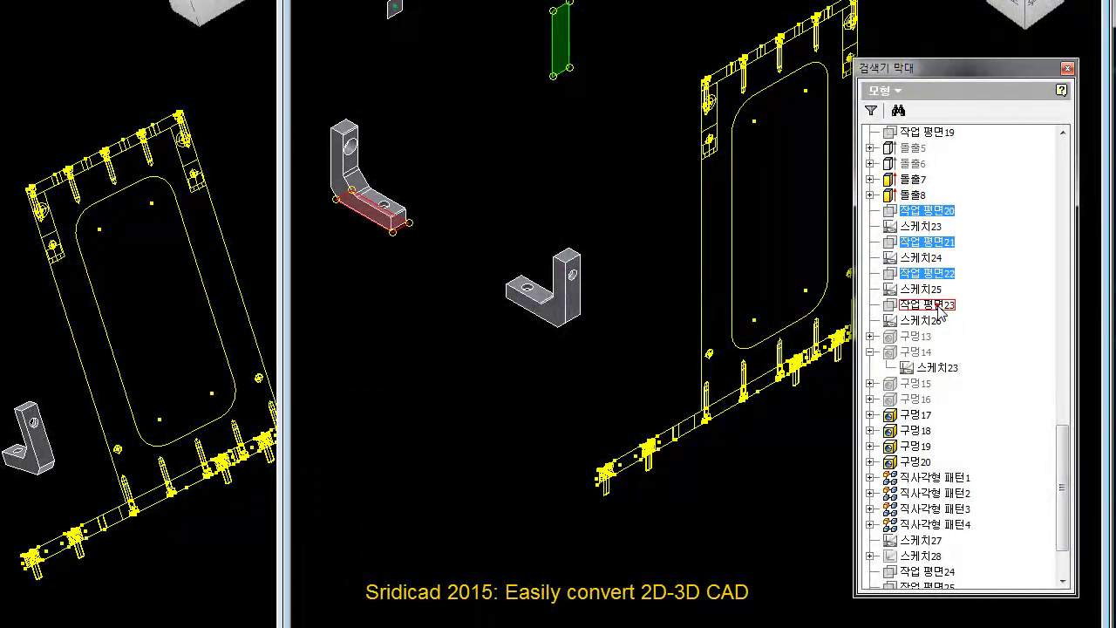
scroll(362, 228, up, 2)
scroll(361, 227, up, 3)
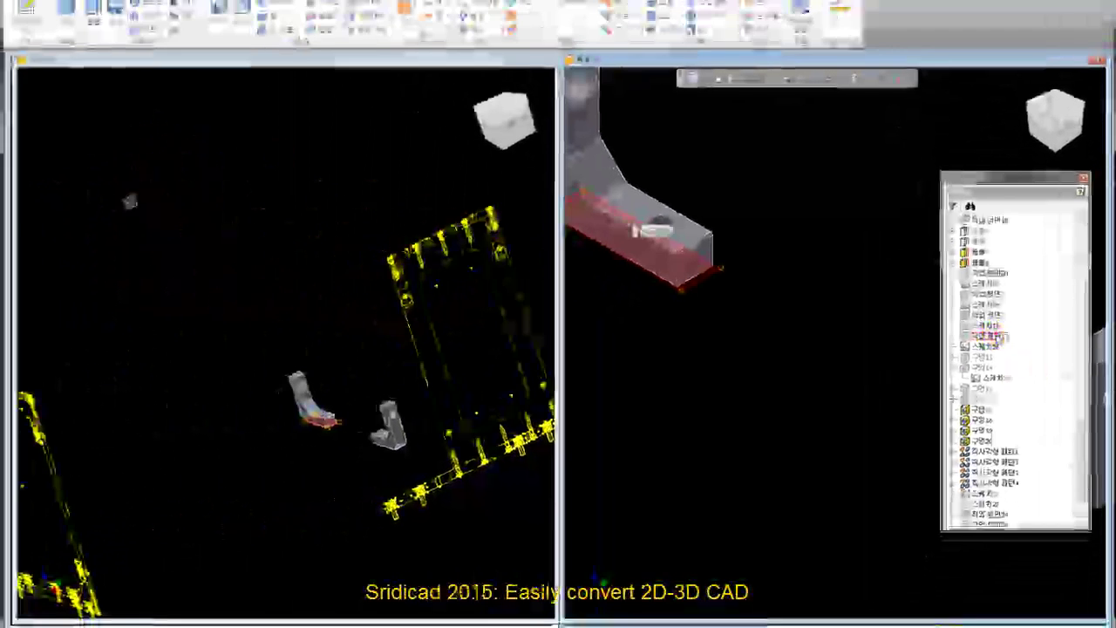
right_click(995, 336)
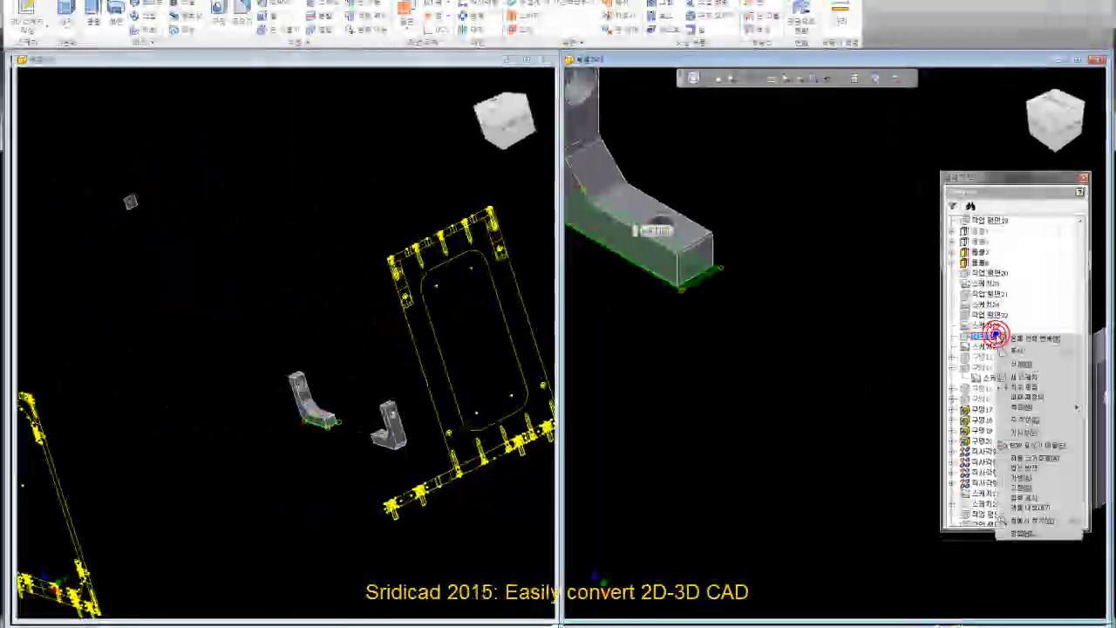
click(1044, 434)
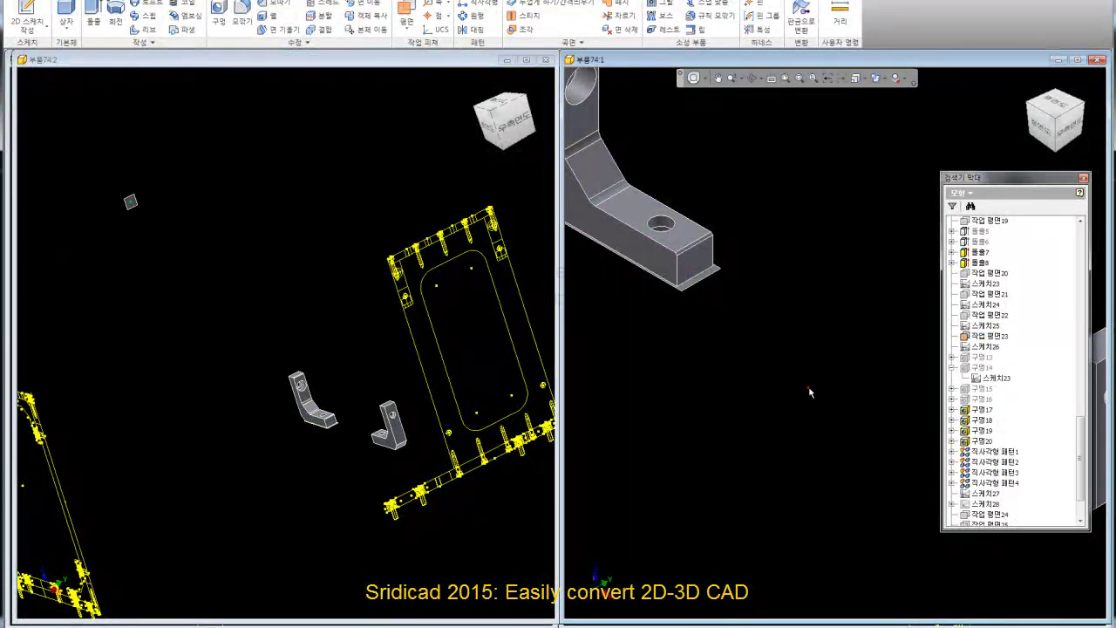
Roll the part back to 작업 평면23, accept the rebuild warning, and clear the selection.
click(711, 275)
scroll(713, 285, up, 4)
scroll(727, 324, up, 1)
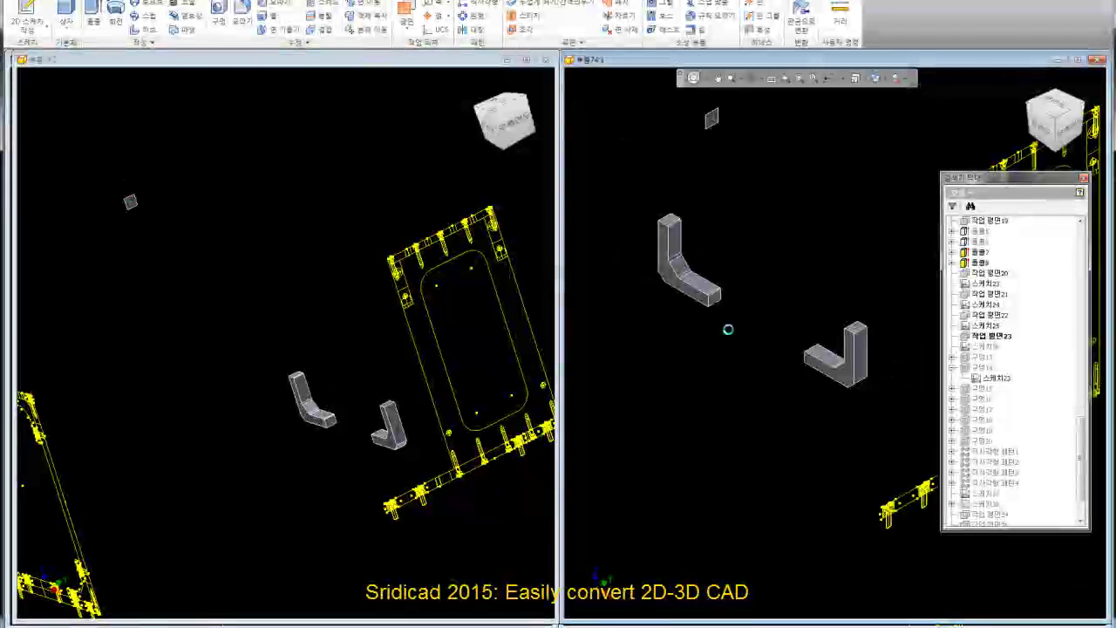
click(279, 73)
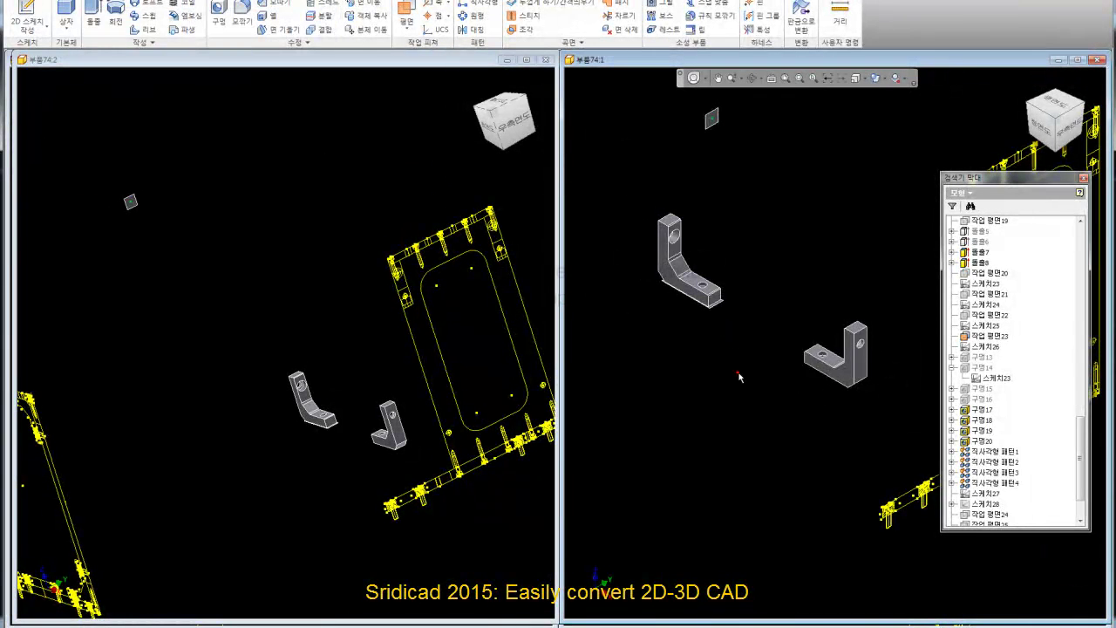
scroll(736, 318, down, 3)
click(724, 298)
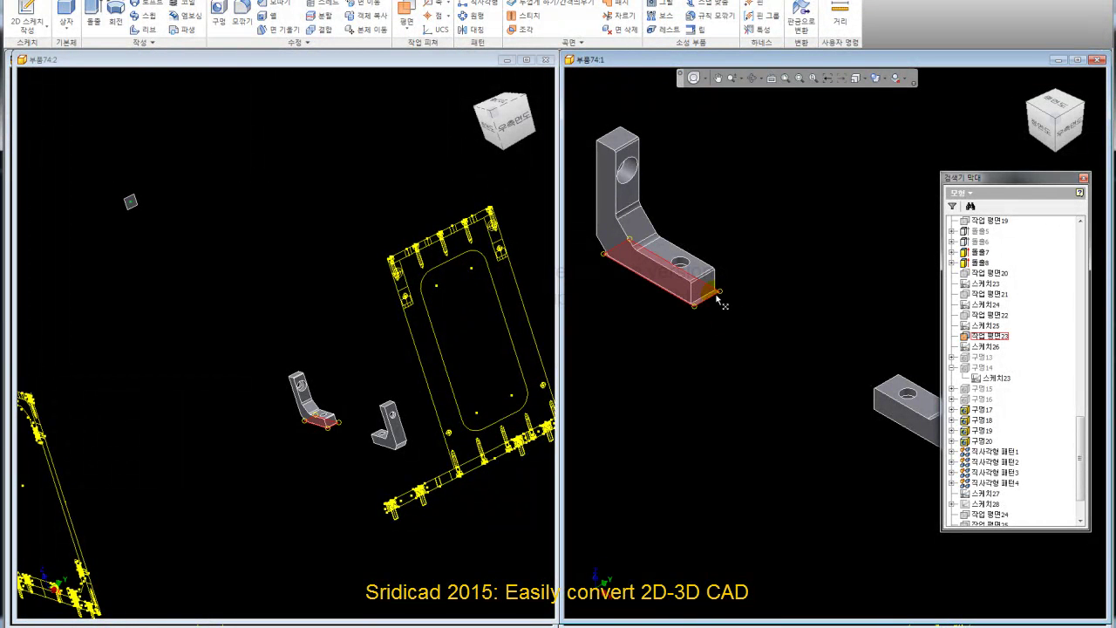
Roll 부품74 back to work plane 작업 평면23 under the bracket foot, suppressing the holes.
click(1065, 155)
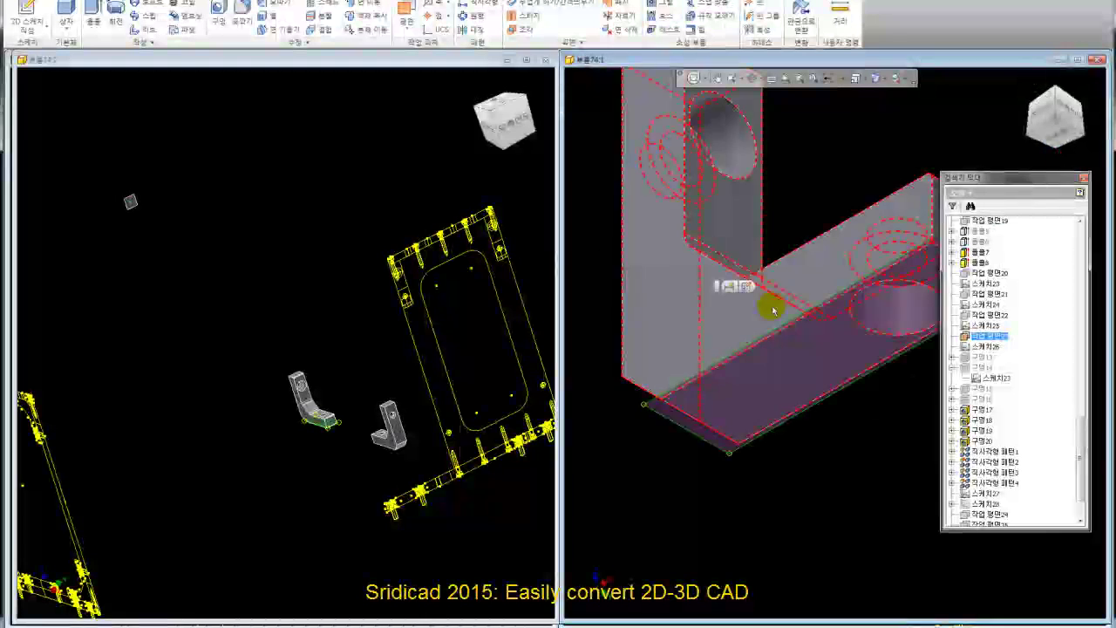
click(882, 410)
scroll(905, 337, up, 3)
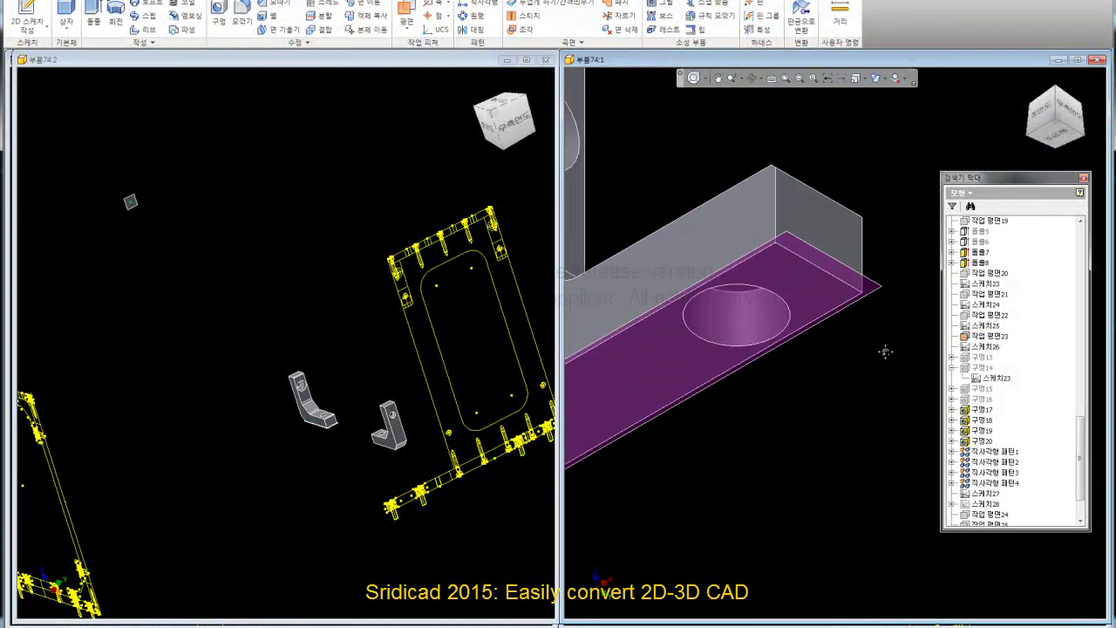
right_click(860, 310)
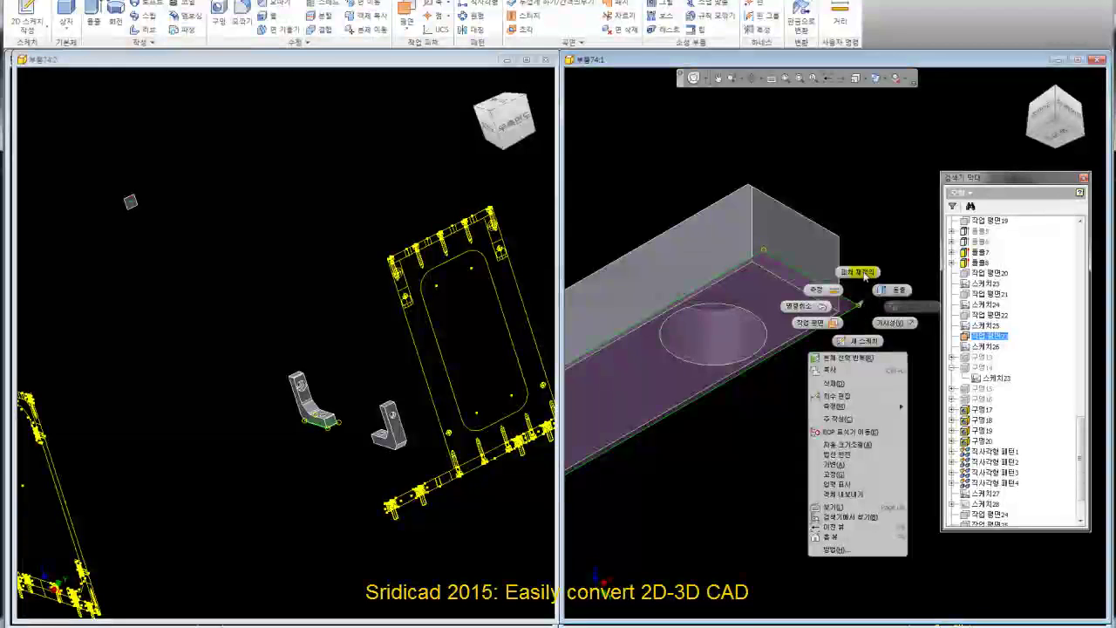
click(860, 273)
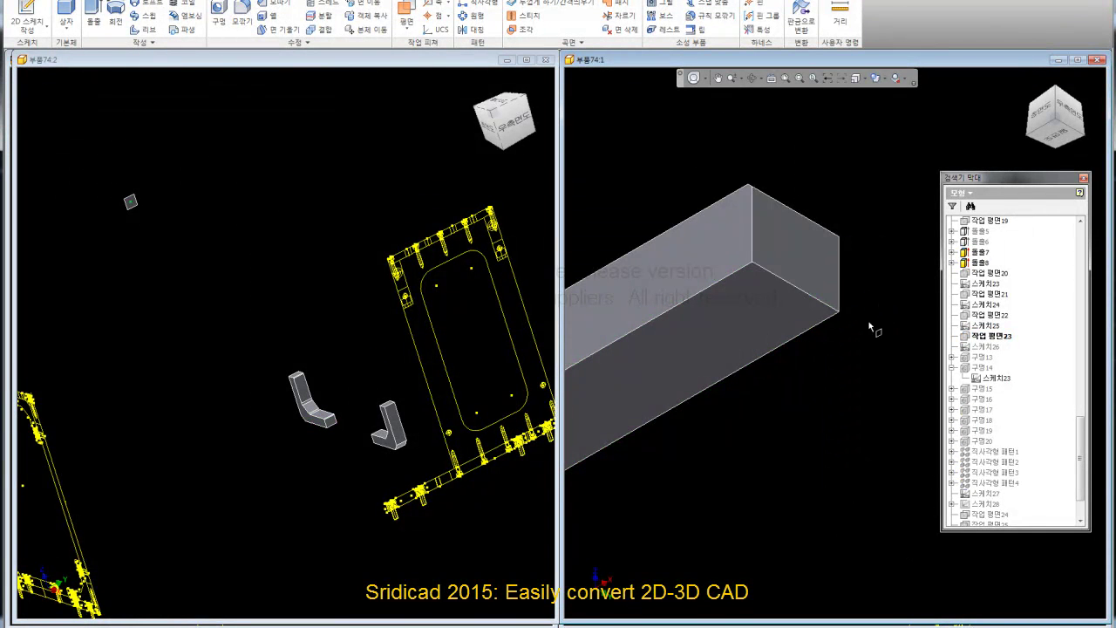
Offset the bracket foot's bottom face to -16 mm and dismiss the rebuild warning.
scroll(814, 372, up, 3)
click(792, 351)
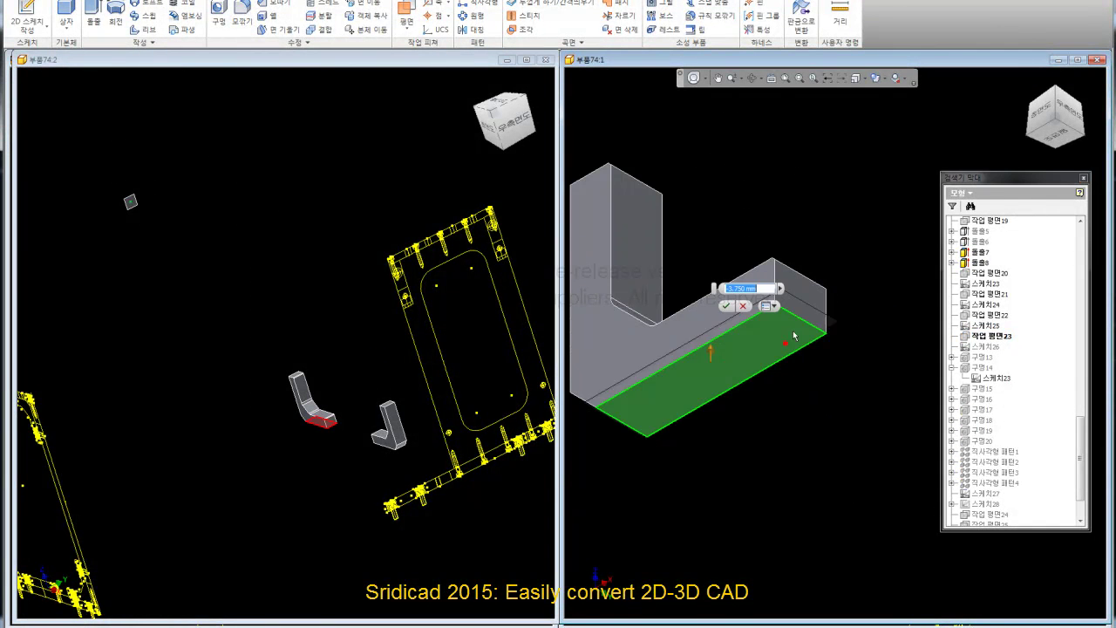
click(812, 282)
text(-16)
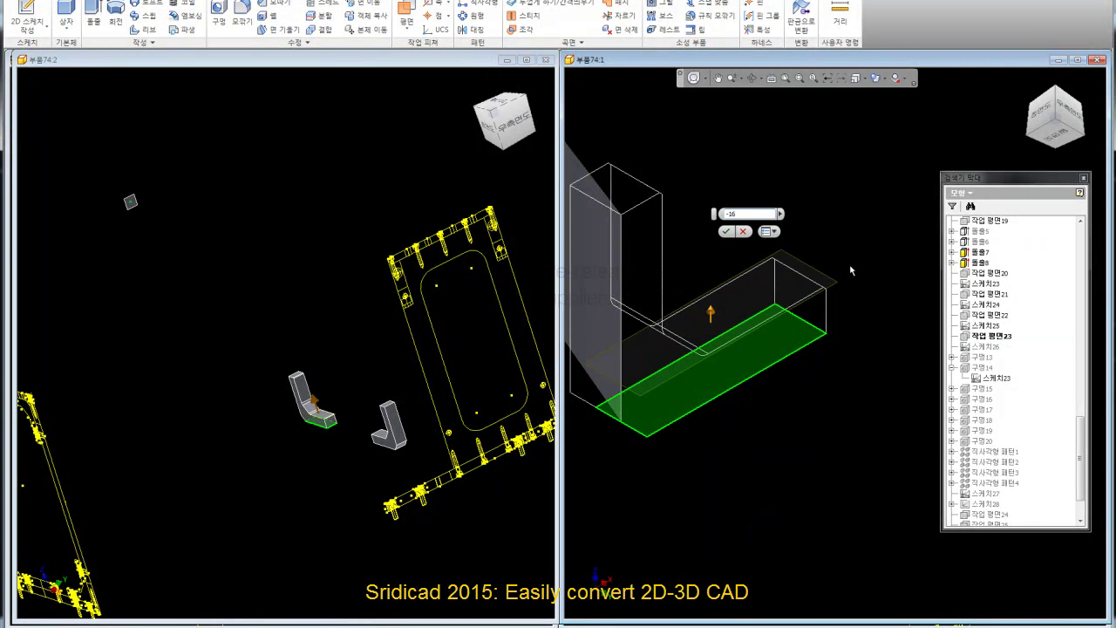
click(724, 232)
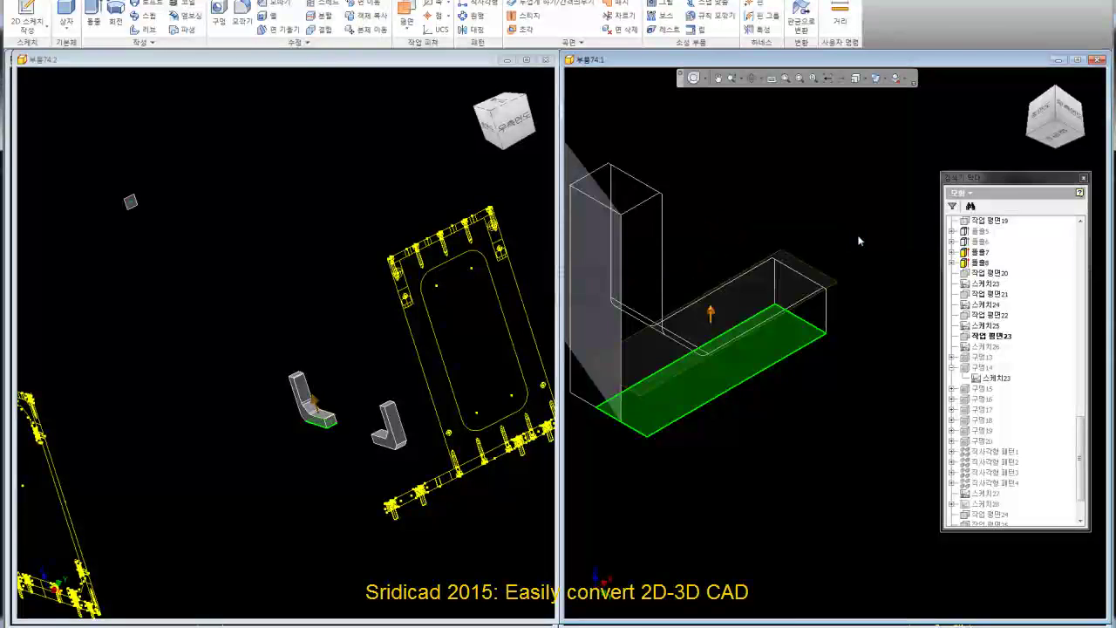
click(297, 70)
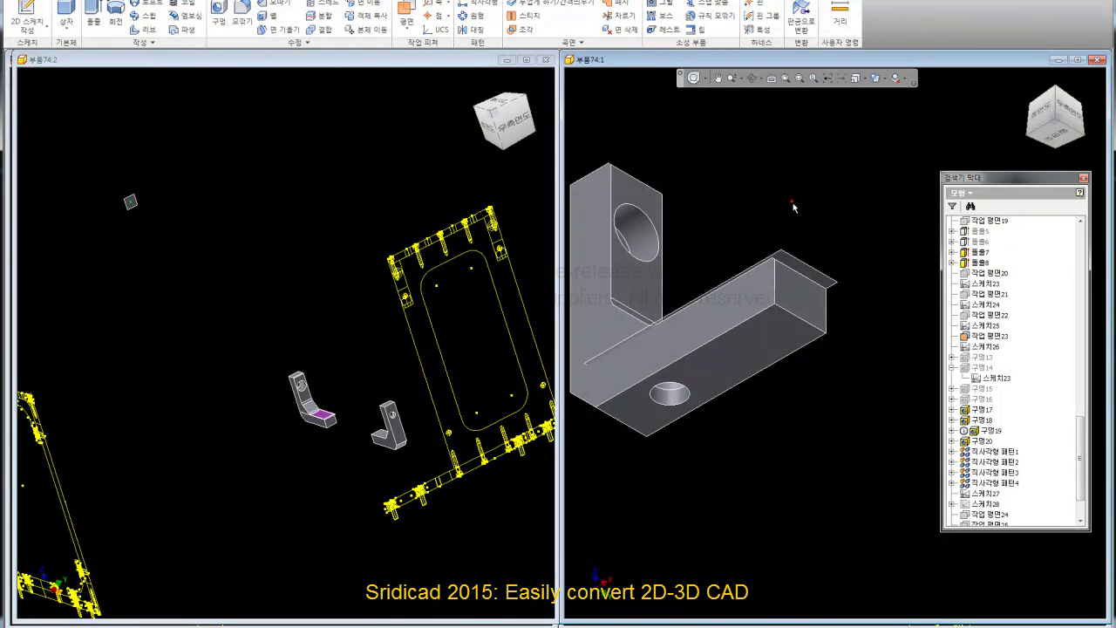
Select the work plane on the foot's top face and view it from a new angle.
scroll(788, 242, down, 2)
scroll(813, 242, up, 2)
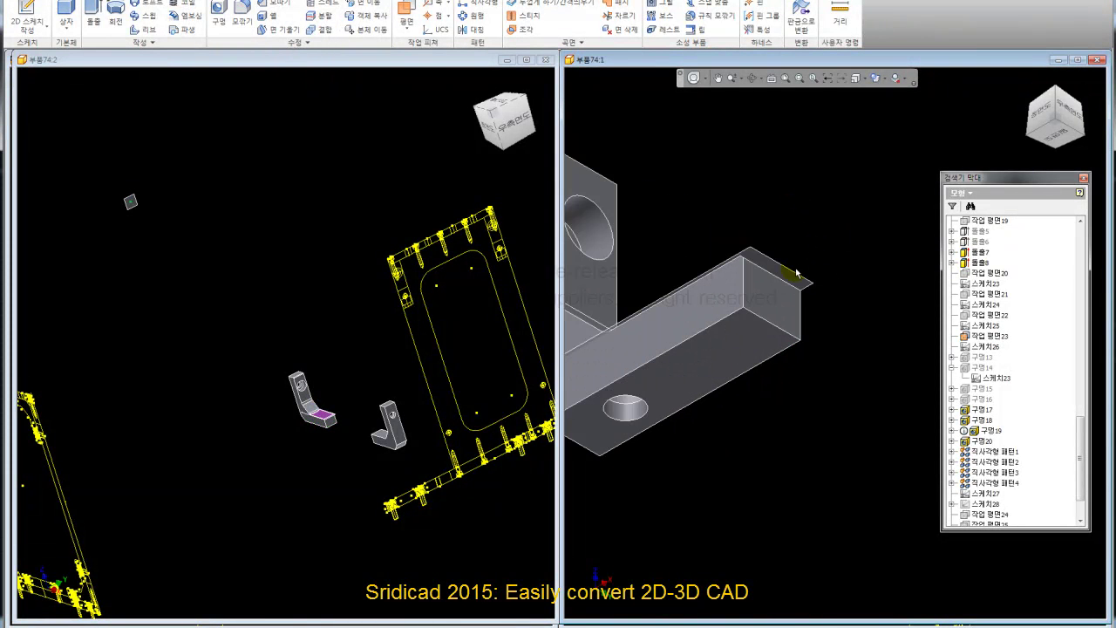
click(797, 273)
click(1057, 90)
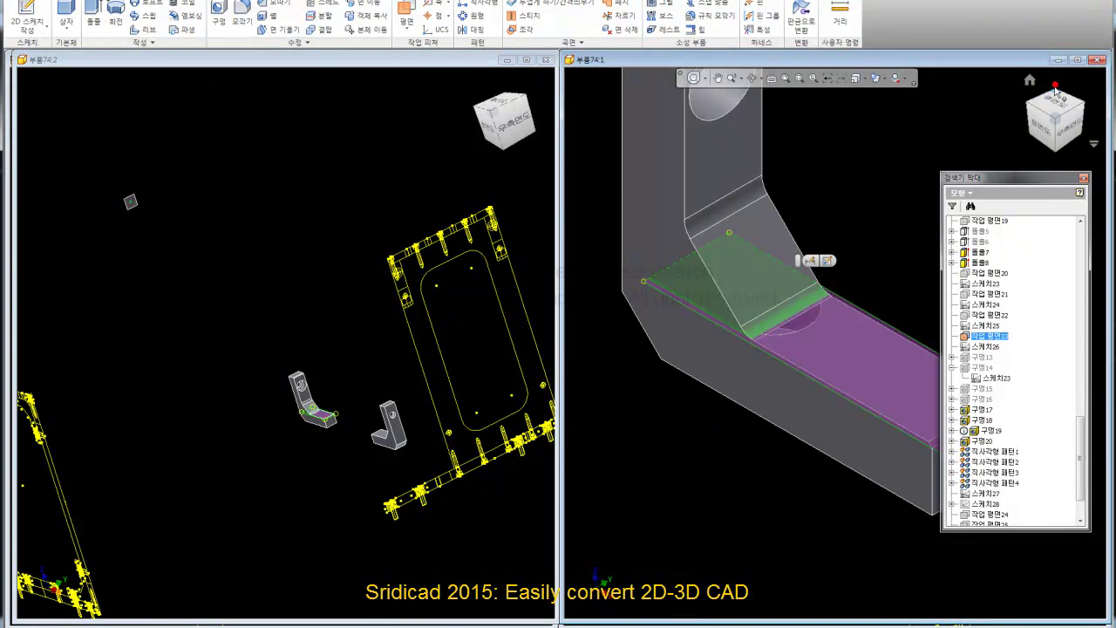
scroll(823, 387, down, 2)
scroll(820, 382, up, 3)
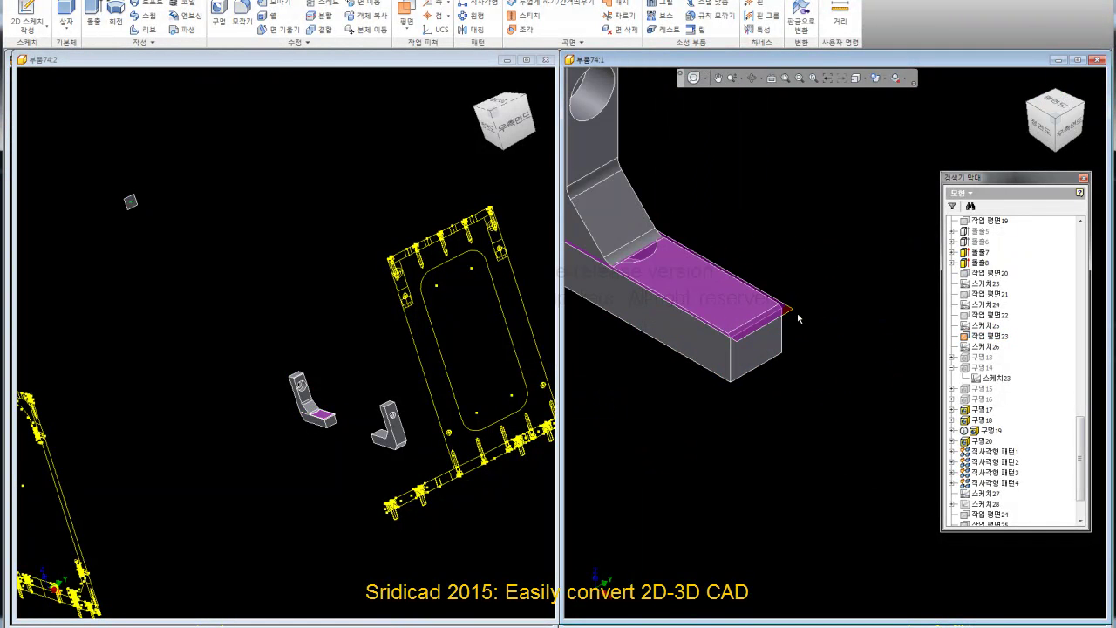